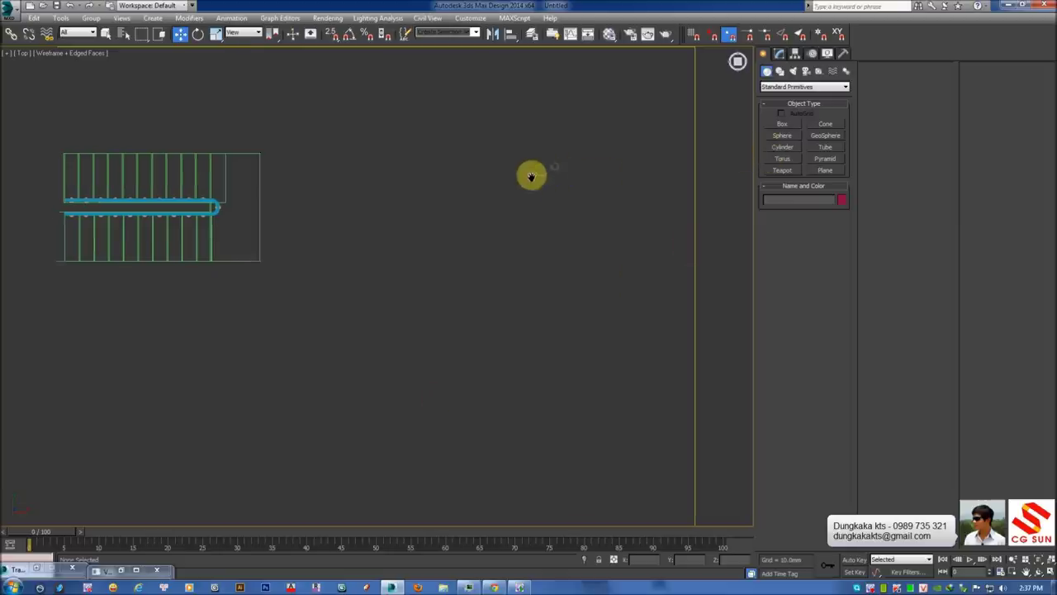
Review the sample staircase by orbiting it in a smooth-shaded Perspective view
mouse_move(543, 208)
middle_mouse_down("alt")
mouse_move(479, 214)
mouse_move(517, 221)
mouse_move(471, 337)
mouse_move(496, 283)
mouse_move(532, 290)
mouse_move(382, 292)
mouse_move(567, 259)
middle_mouse_up("alt")
key("p")
key("F3")
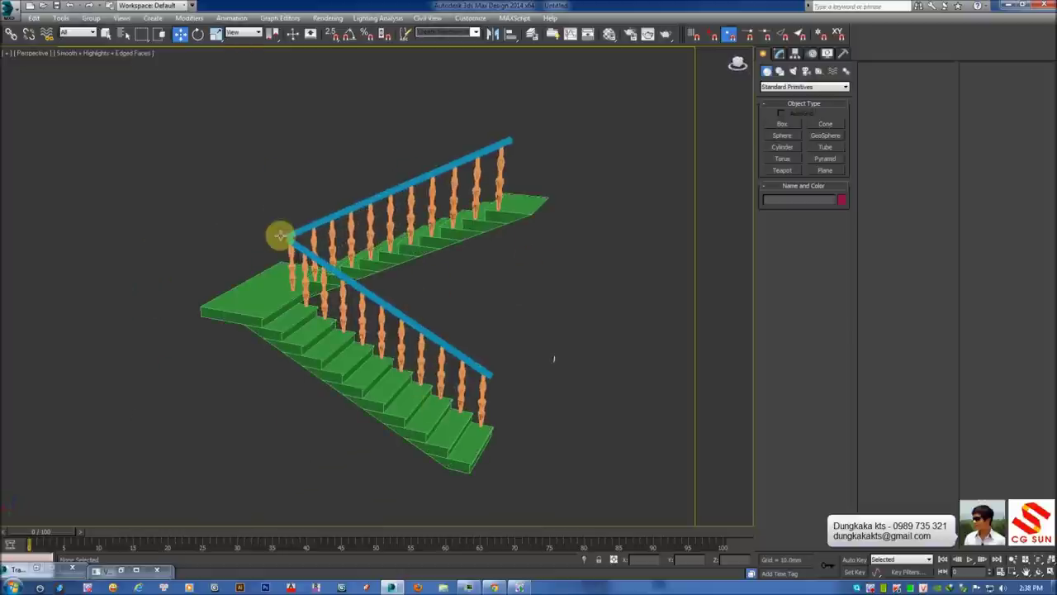
middle_click_drag(550, 243, 323, 207)
Return to the Top view and pan the staircase off-screen to leave empty space
key("t")
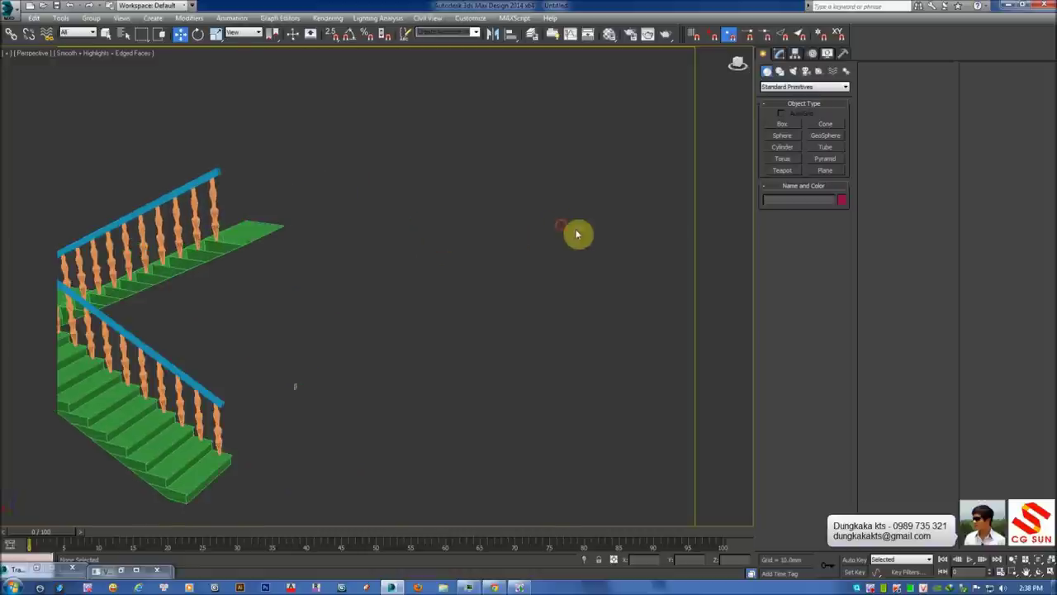
scroll(528, 240, "up", 3)
scroll(564, 224, "down", 2)
middle_click_drag(564, 224, 182, 290)
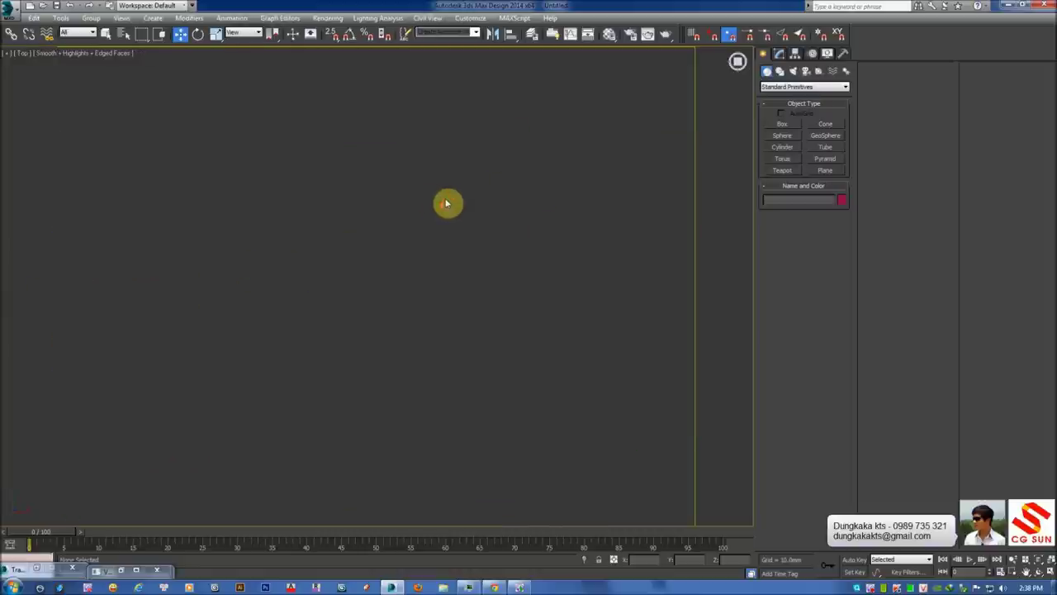
Draw a box in the Top view and orbit in Perspective to see it as a slab
left_click(782, 123)
left_click_drag(269, 242, 619, 342)
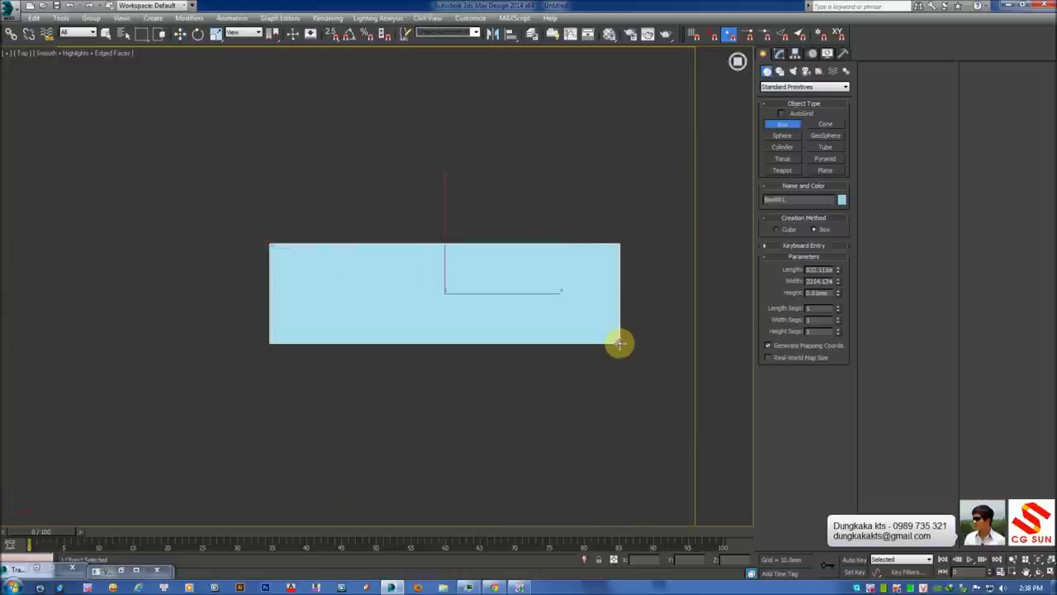
left_click(610, 309)
key("w")
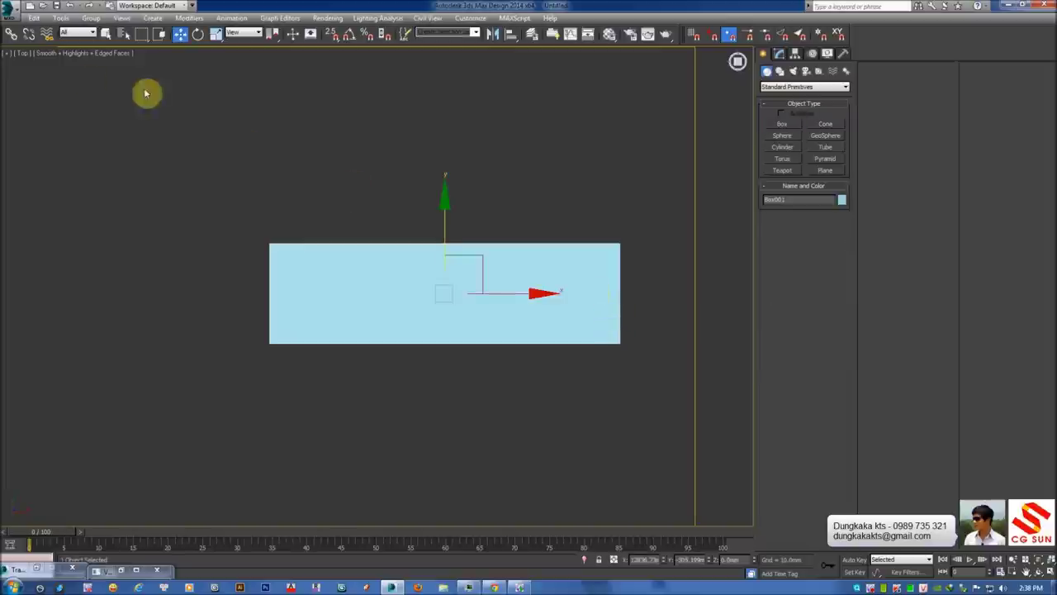
key("p")
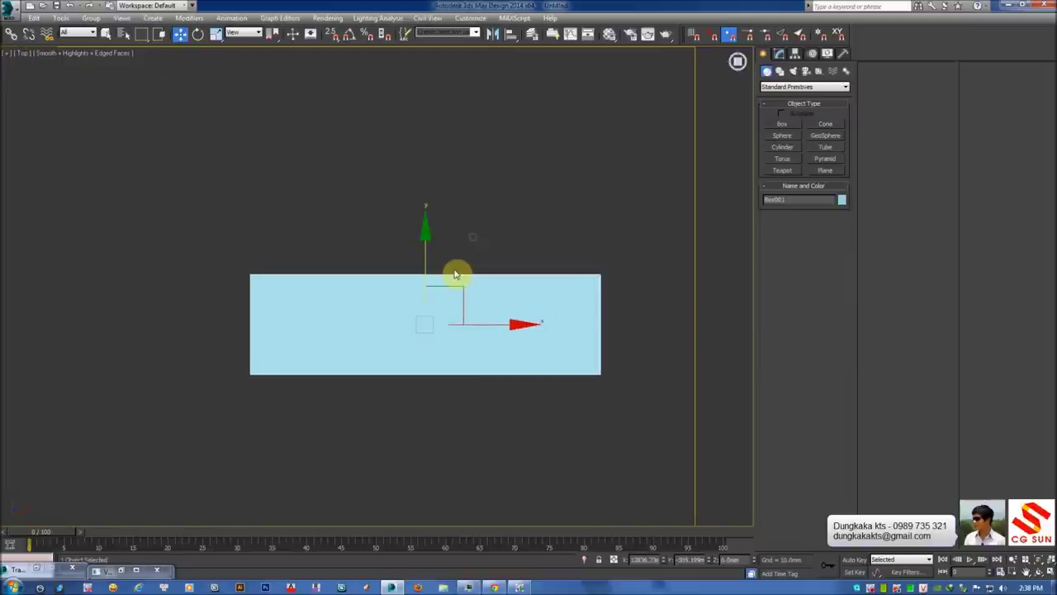
middle_click_drag(512, 325, 527, 296, "alt")
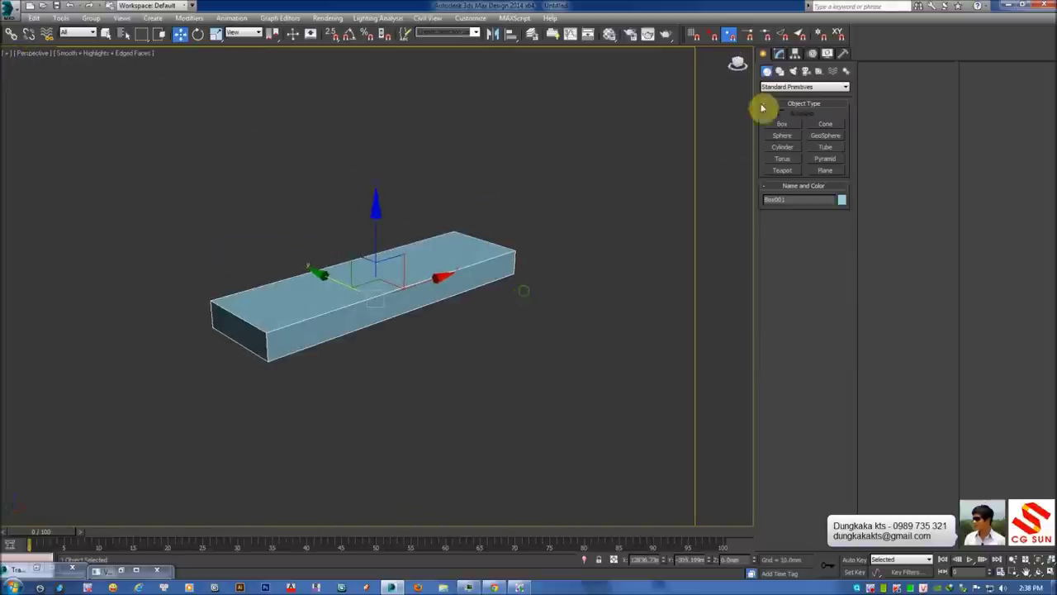
Size the box to Length 350, Width 1050, Height 50 and recentre it in Top view
left_click(780, 53)
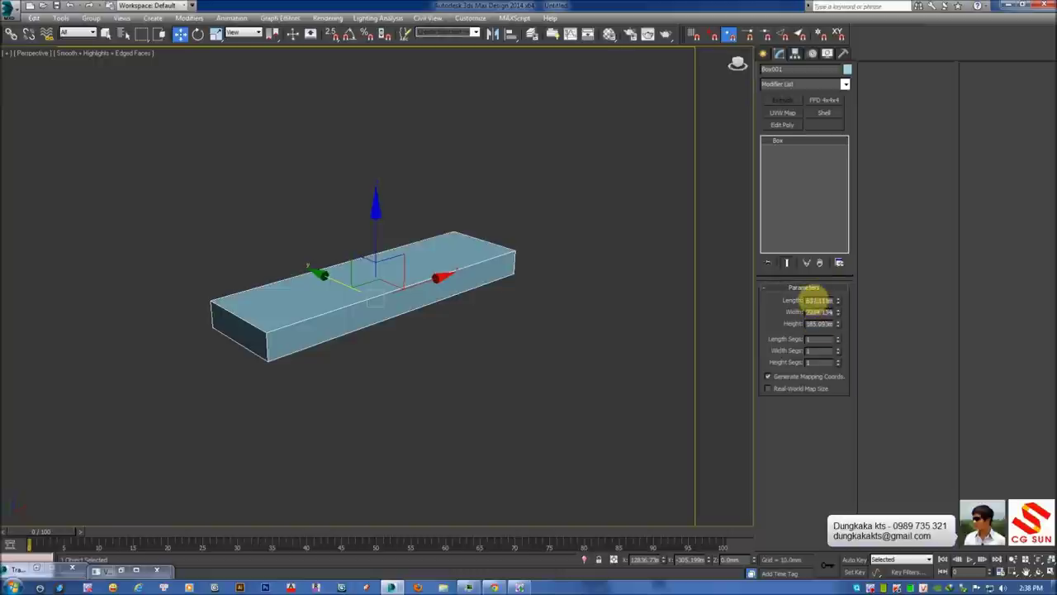
key("t")
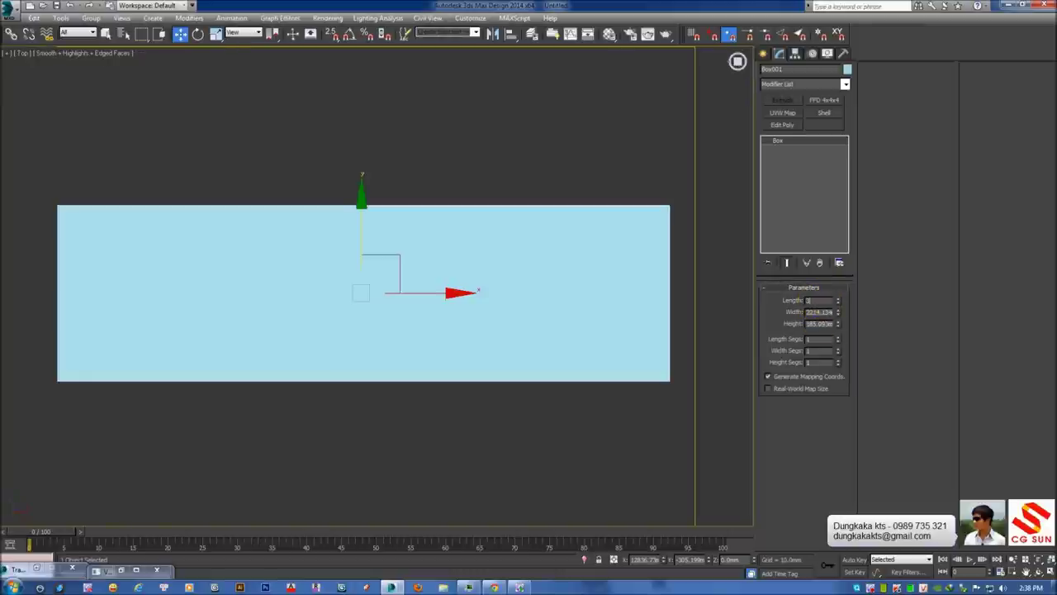
type("50")
key("Tab")
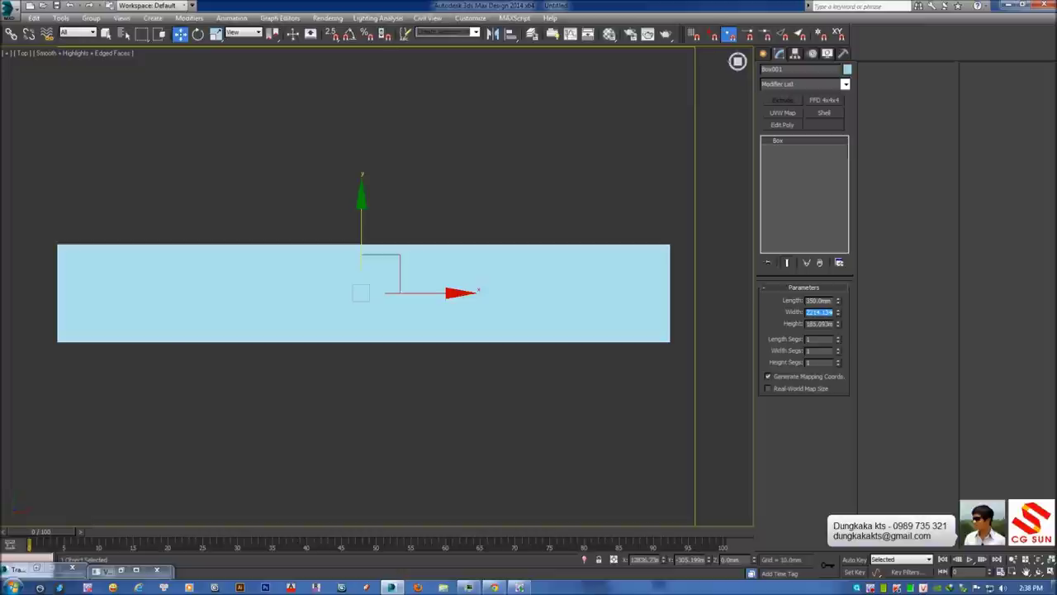
type("18")
key("Return")
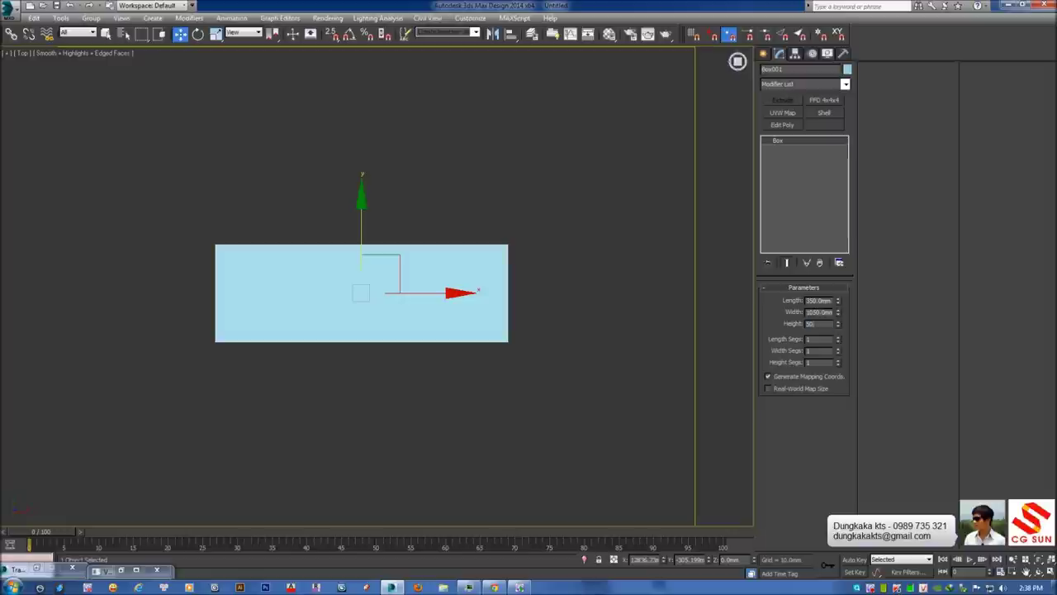
mouse_move(609, 255)
middle_mouse_down("alt")
mouse_move(602, 297)
mouse_move(556, 340)
mouse_move(586, 292)
mouse_move(352, 338)
mouse_move(286, 371)
middle_mouse_up("alt")
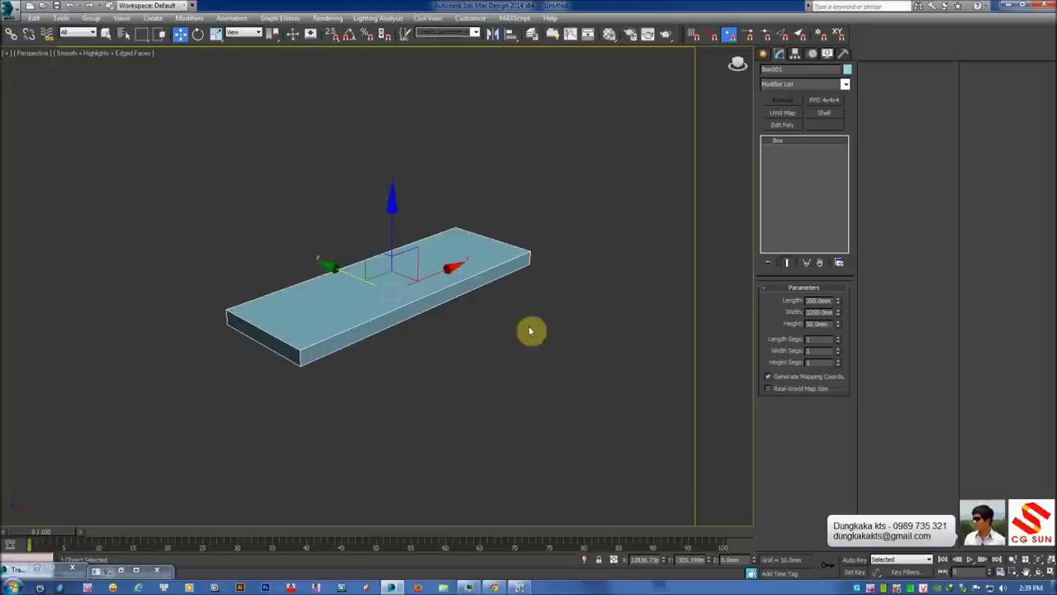
mouse_move(535, 333)
middle_mouse_down("alt")
mouse_move(484, 308)
mouse_move(436, 345)
mouse_move(455, 319)
mouse_move(465, 335)
middle_mouse_up("alt")
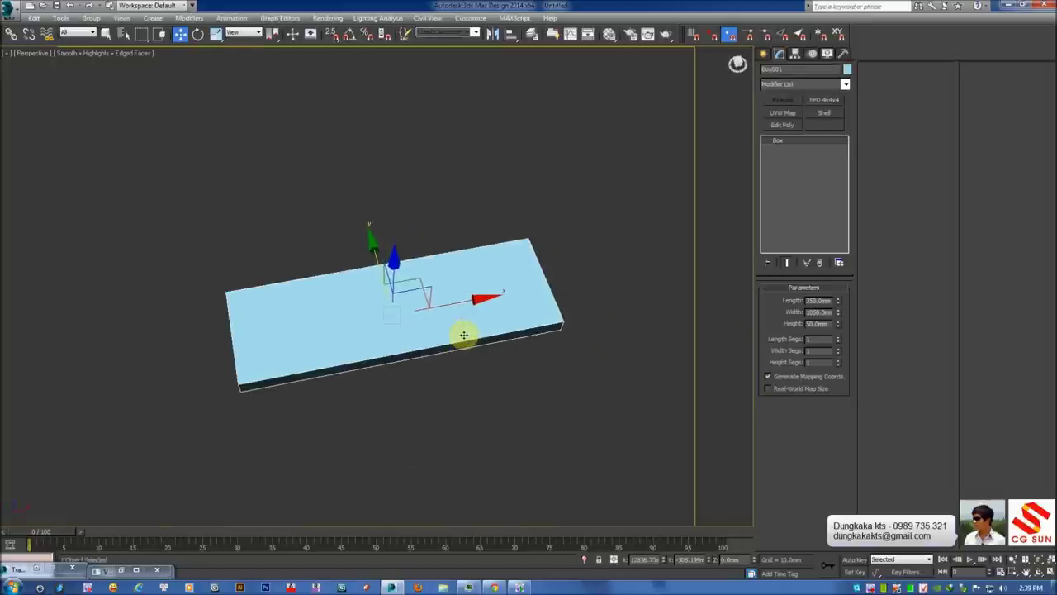
key("t")
scroll(472, 312, "down", 2)
middle_click_drag(580, 217, 586, 245)
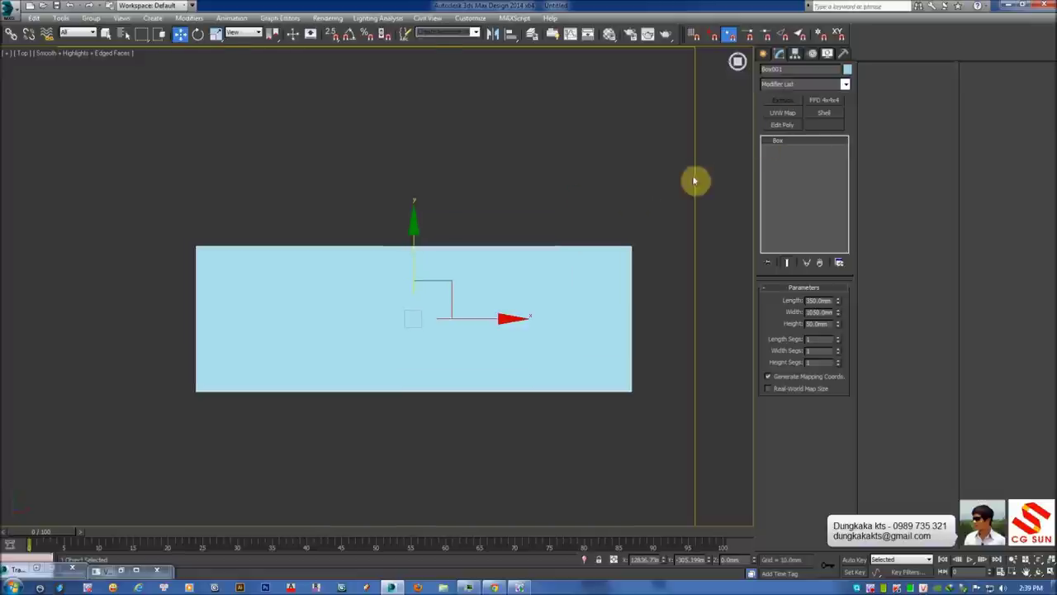
Add an FFD 2x2x2 modifier and select the control points at the slab's left end
left_click(803, 85)
key("f")
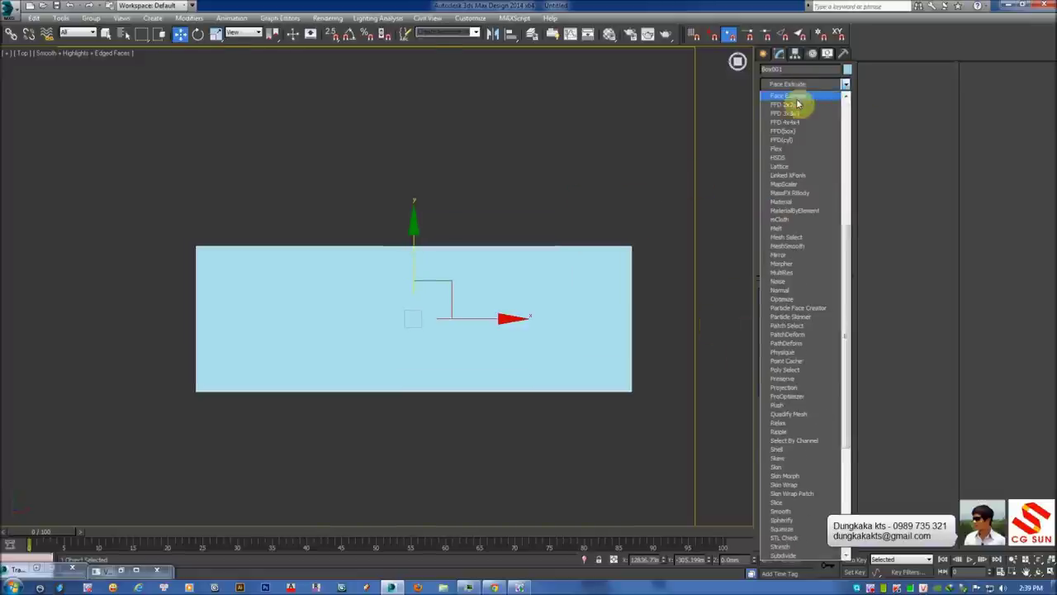
left_click(798, 104)
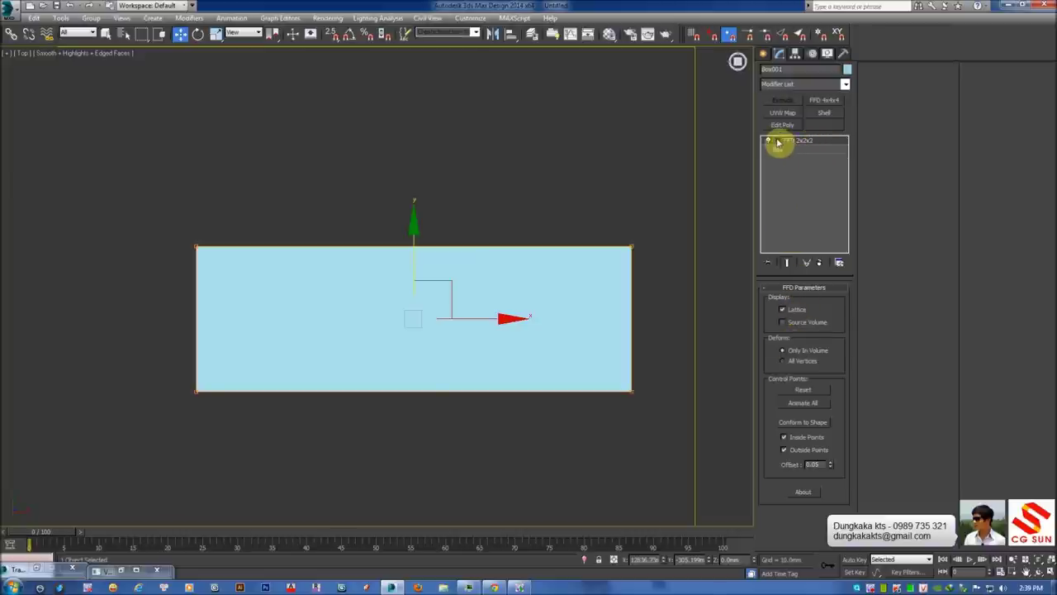
left_click(793, 151)
left_click_drag(350, 177, 110, 467)
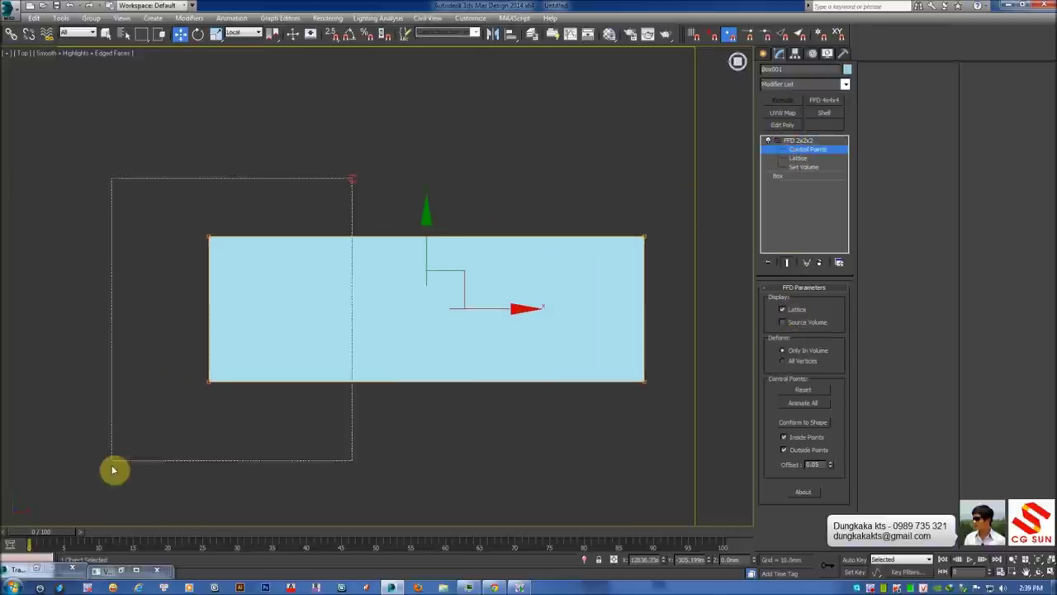
middle_click_drag(214, 390, 260, 370)
key("F3")
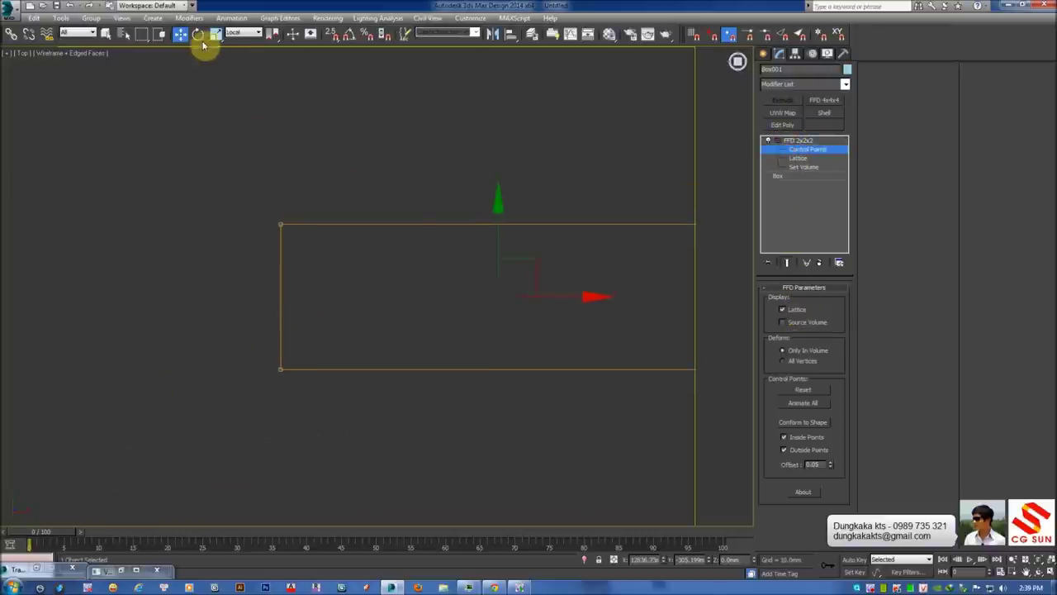
Scale the left-end control points together so the slab tapers into a wedge
left_click(216, 35)
left_click_drag(281, 224, 285, 246)
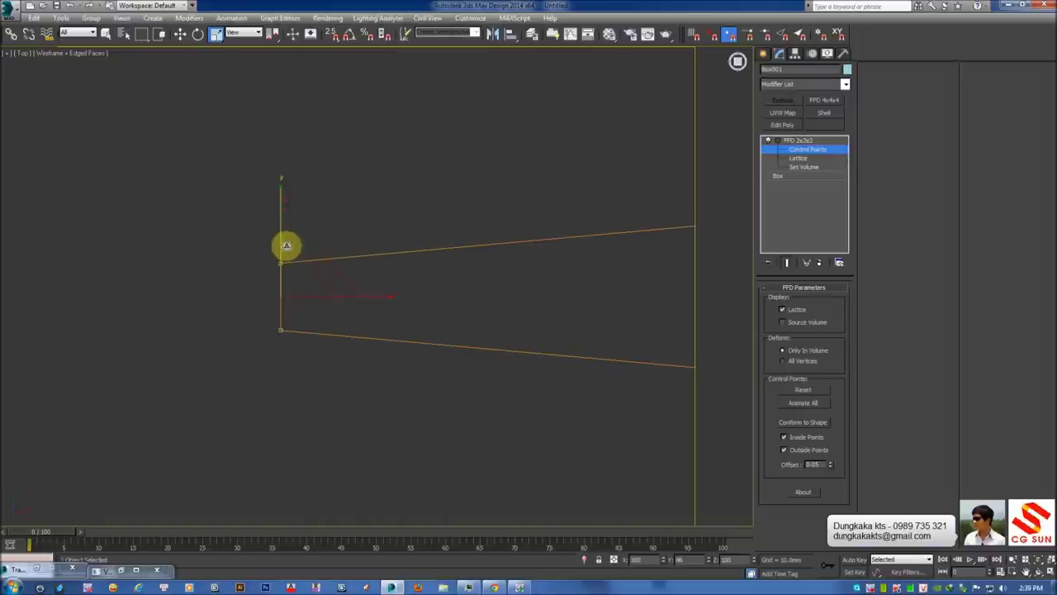
left_click_drag(287, 243, 287, 240)
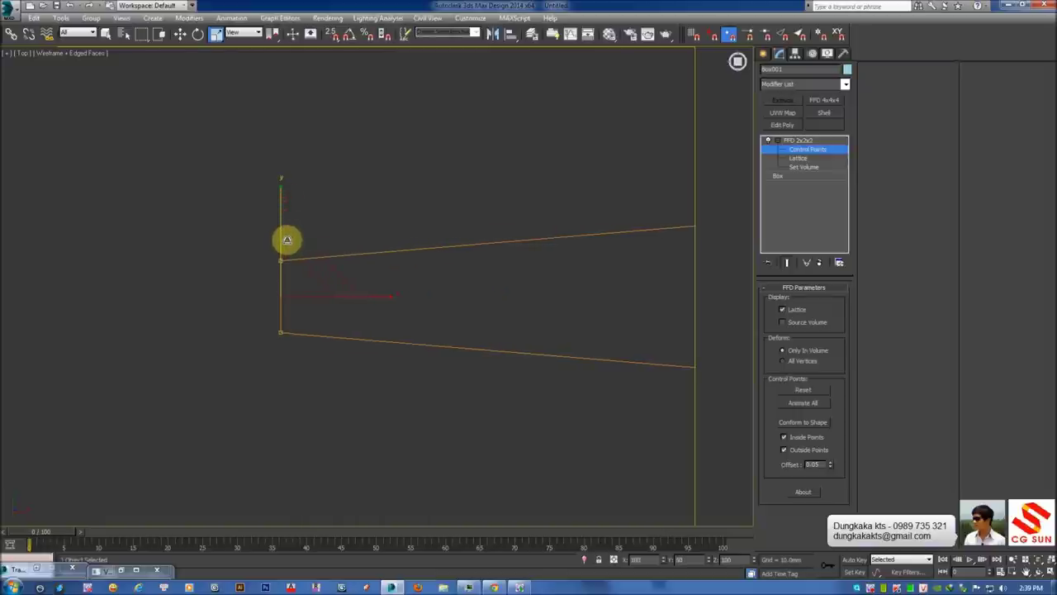
scroll(287, 240, "down", 4)
left_click(448, 213)
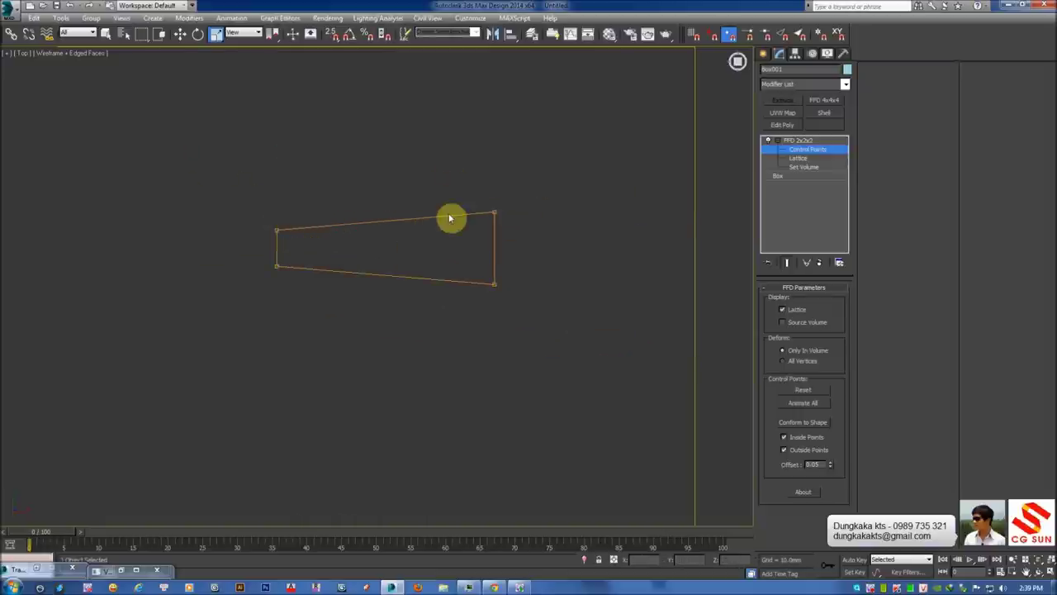
left_click(644, 158)
key("F3")
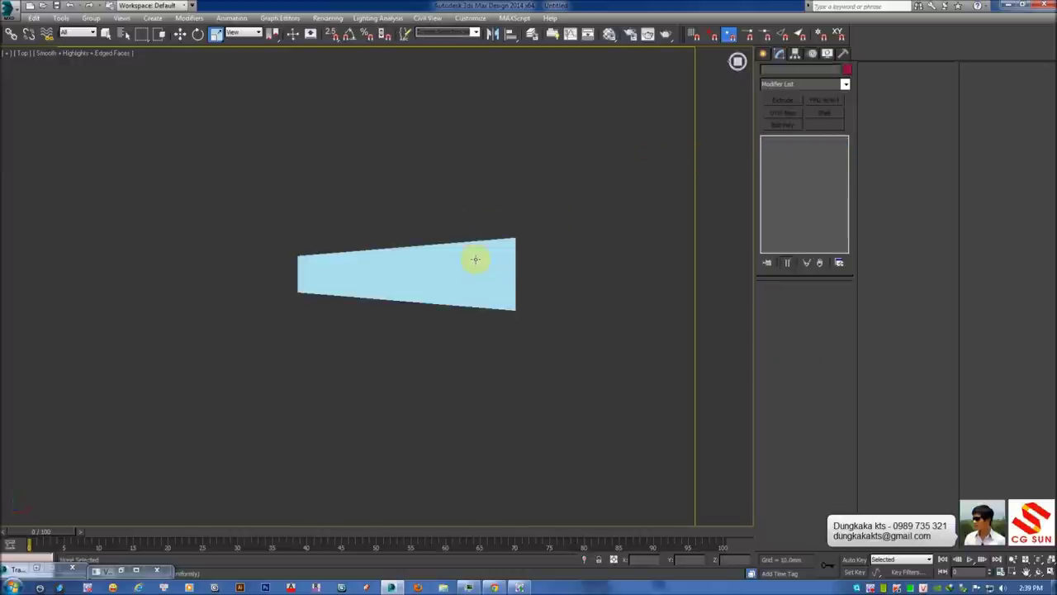
left_click(762, 53)
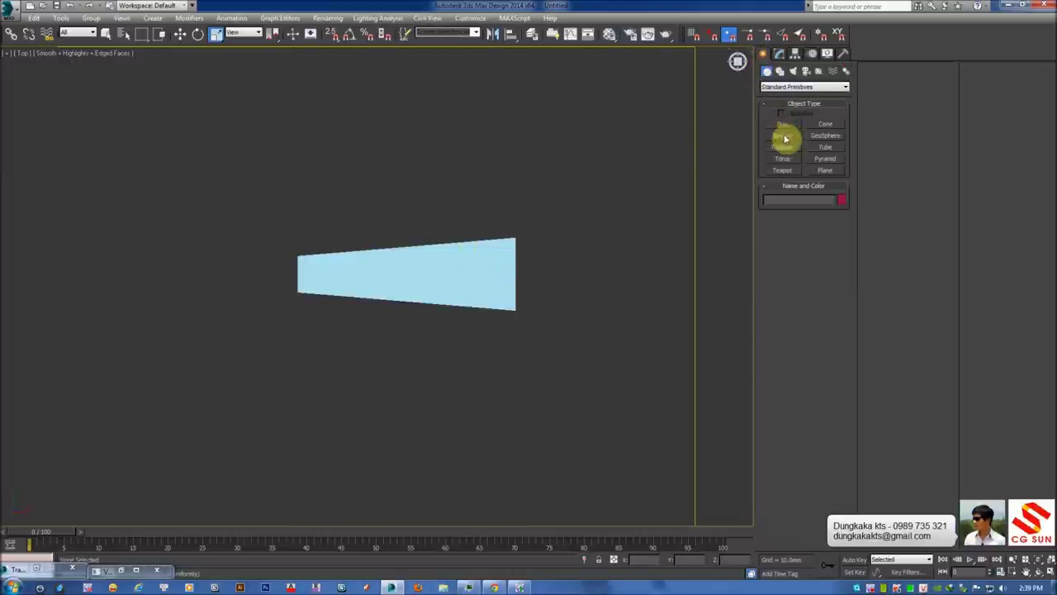
Draw a cylinder beside the step's narrow end with a 70 mm radius
left_click(782, 147)
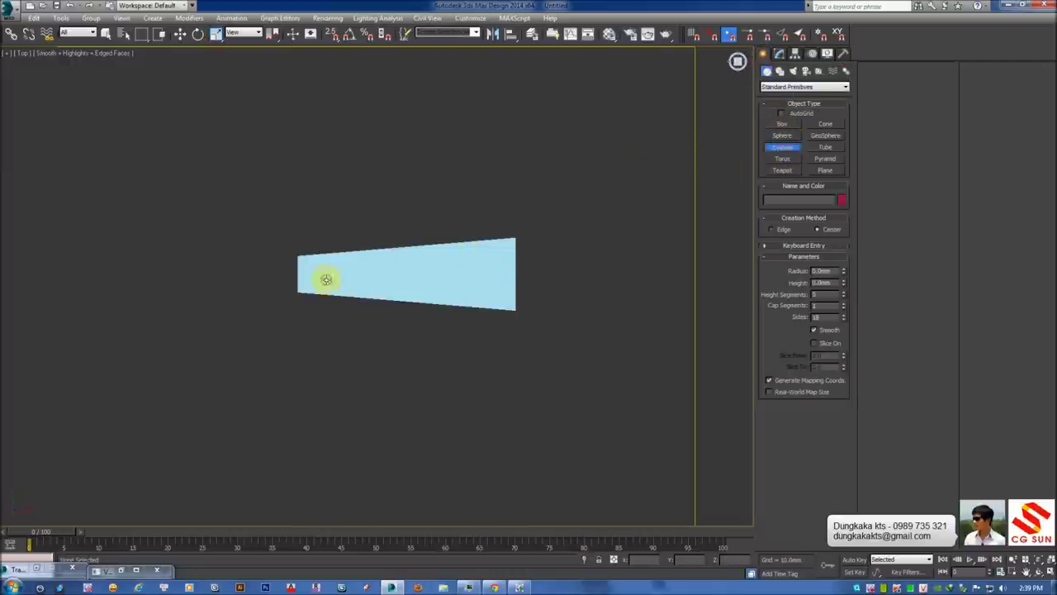
middle_click_drag(326, 278, 415, 255)
scroll(413, 259, "up", 3)
left_click_drag(374, 229, 396, 272)
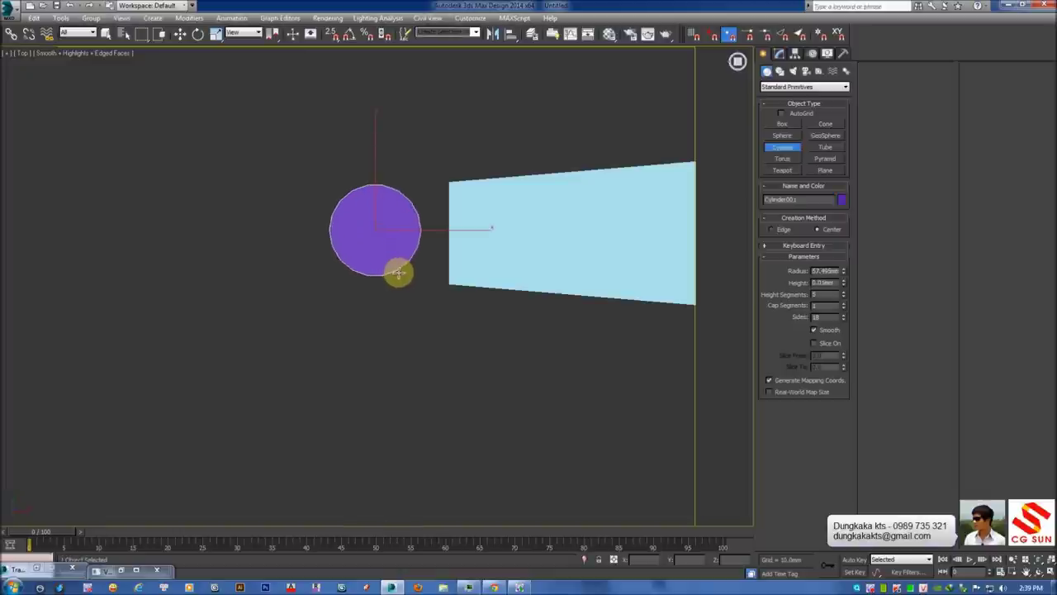
left_click(371, 151)
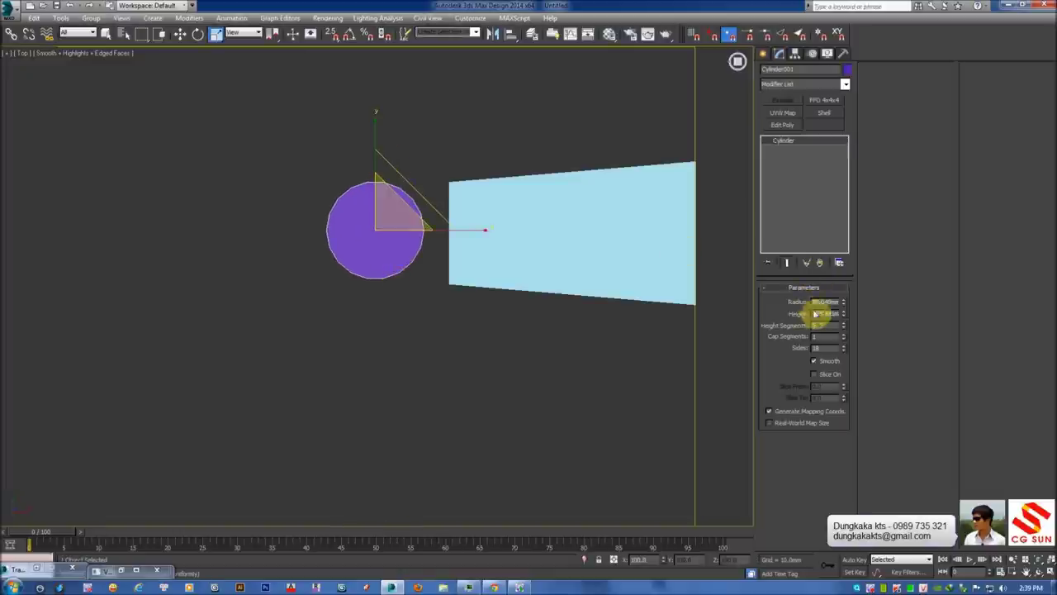
type("0")
key("Return")
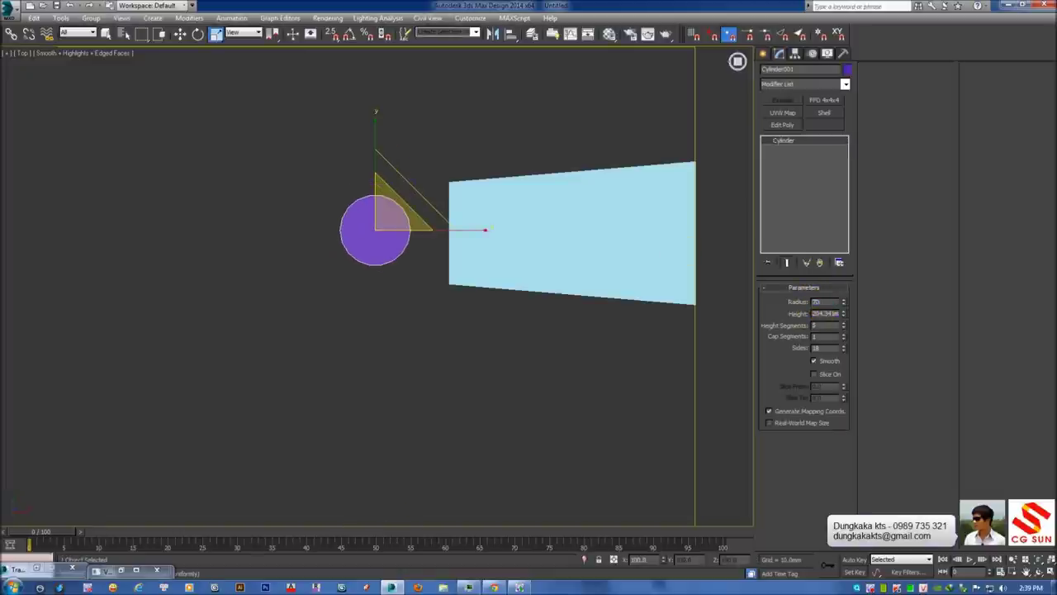
key("Tab")
type("3200")
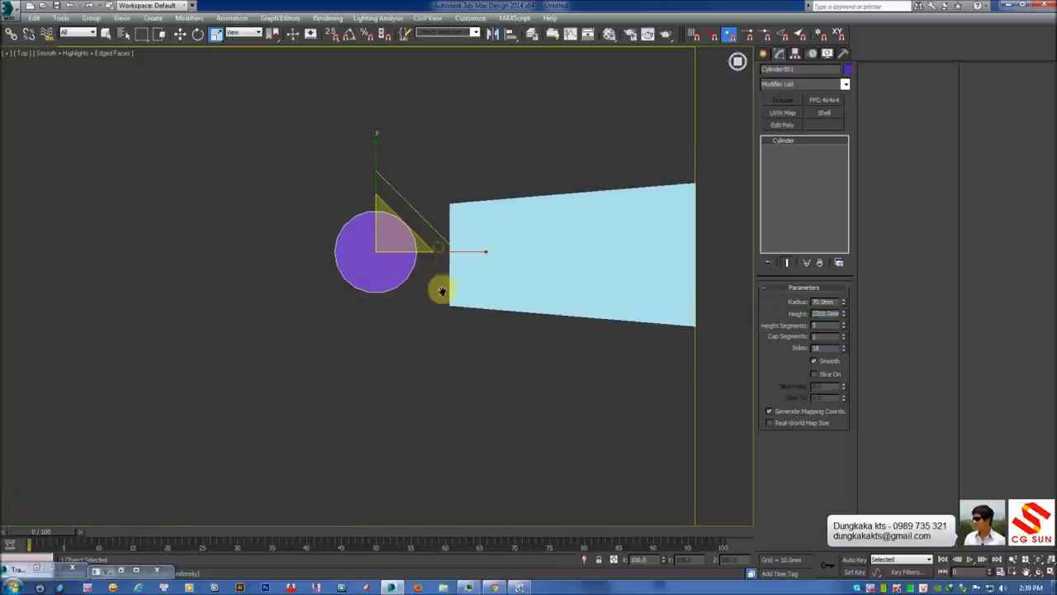
Change the column's height to 4100 mm and check it in Perspective
key("p")
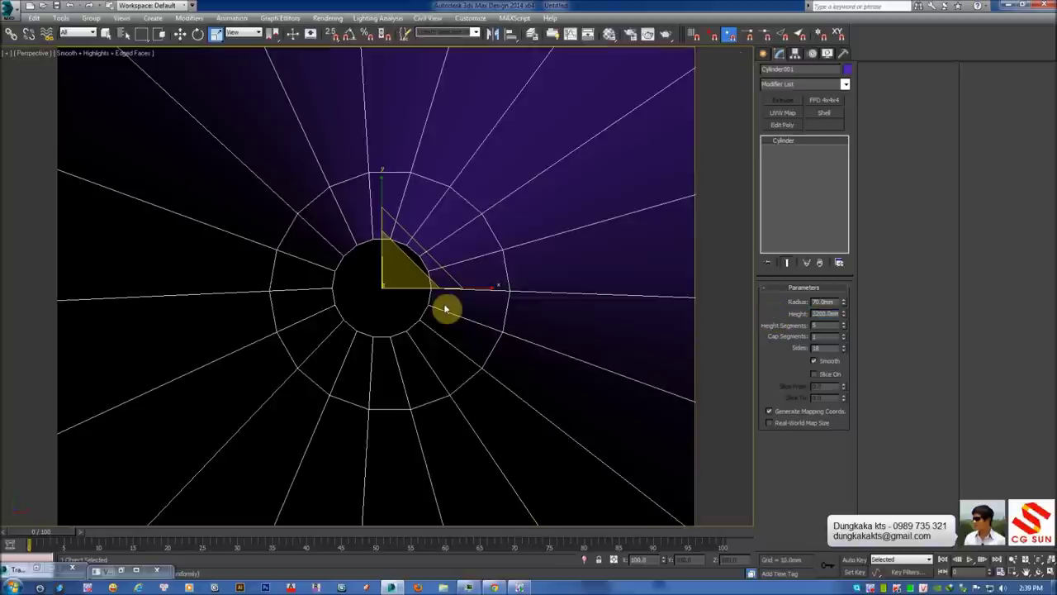
scroll(443, 305, "down", 10)
mouse_move(470, 366)
middle_mouse_down("alt")
mouse_move(471, 306)
mouse_move(449, 300)
mouse_move(438, 276)
mouse_move(479, 297)
mouse_move(474, 335)
middle_mouse_up("alt")
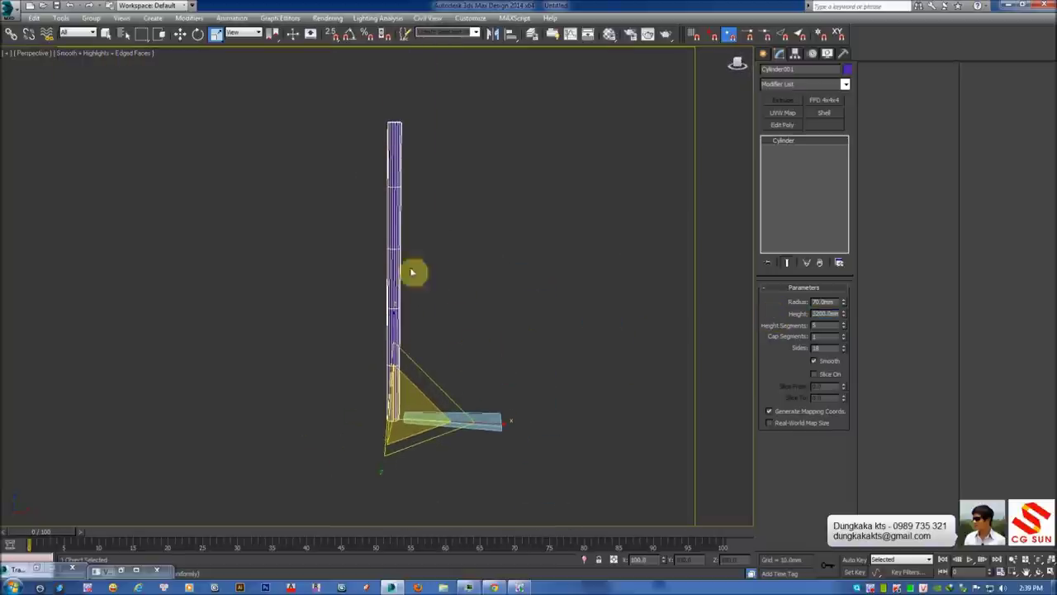
left_click(485, 168)
left_click(391, 165)
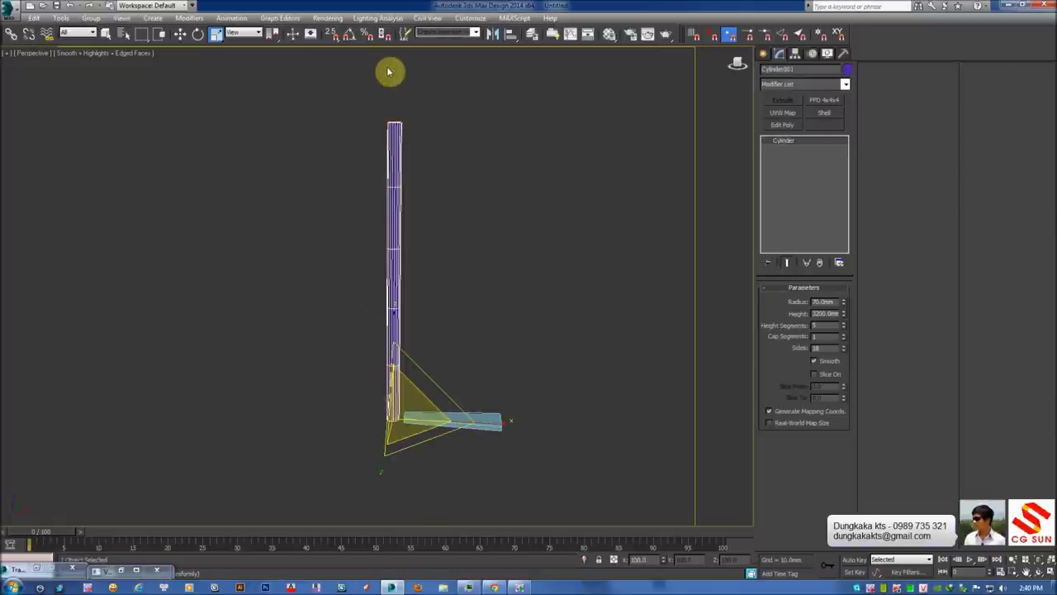
double_click(823, 314)
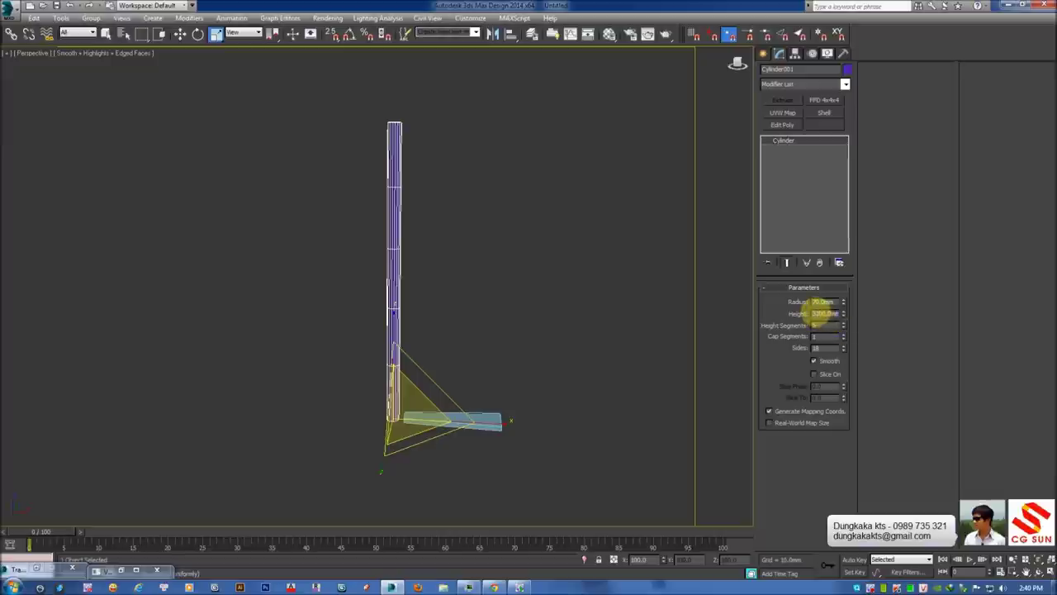
left_click(815, 312)
type("4100")
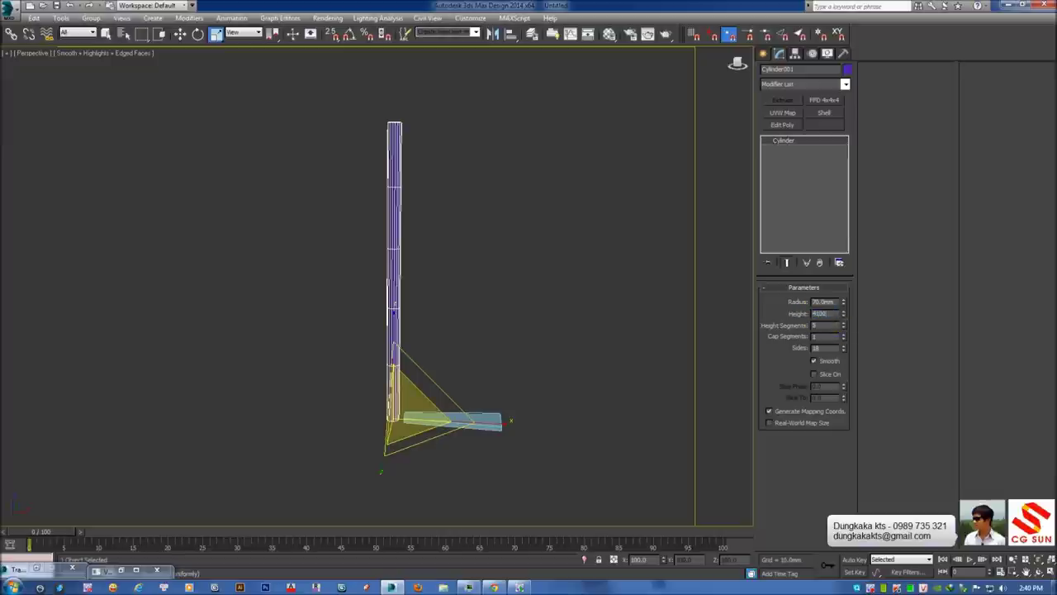
middle_click_drag(484, 300, 463, 381, "alt")
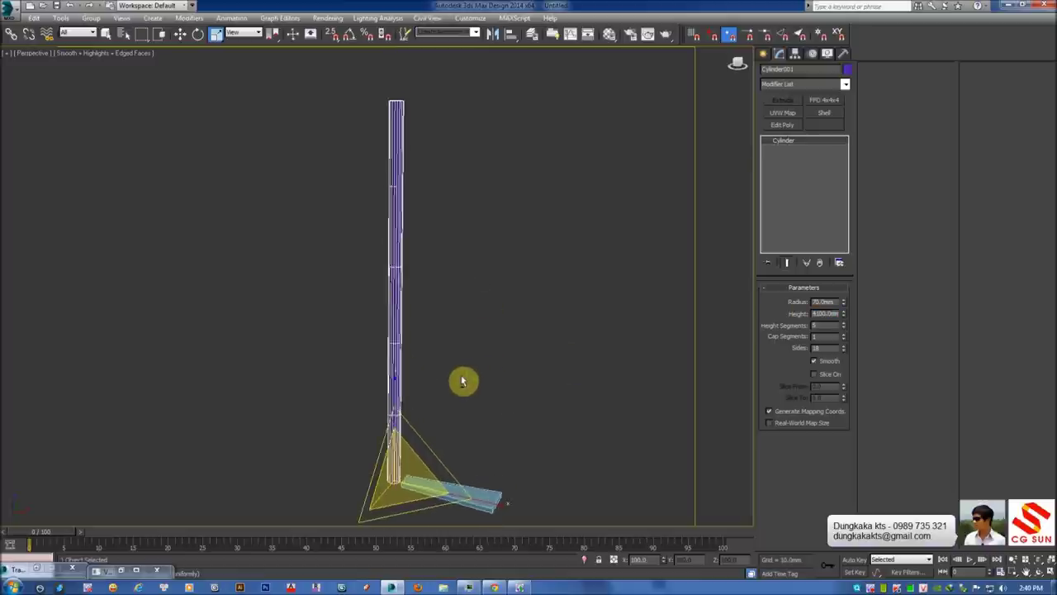
left_click(479, 466)
left_click(465, 498)
Align the step's X/Y Minimum to the column's Pivot Point in the Top view
key("t")
key("z")
key("F3")
scroll(554, 307, "down", 3)
scroll(500, 307, "down", 1)
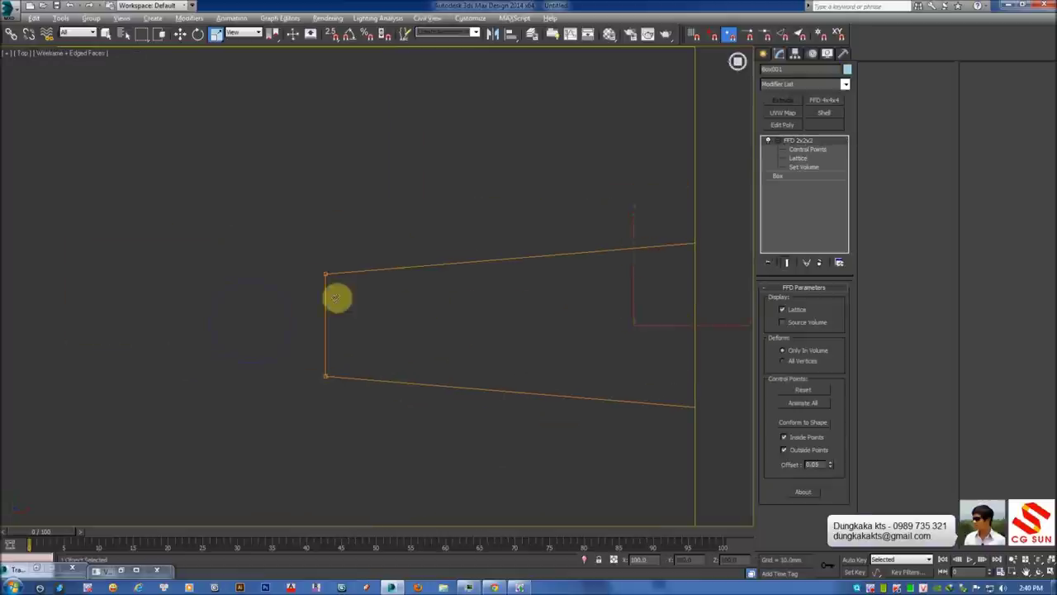
key("alt+a")
left_click(270, 287)
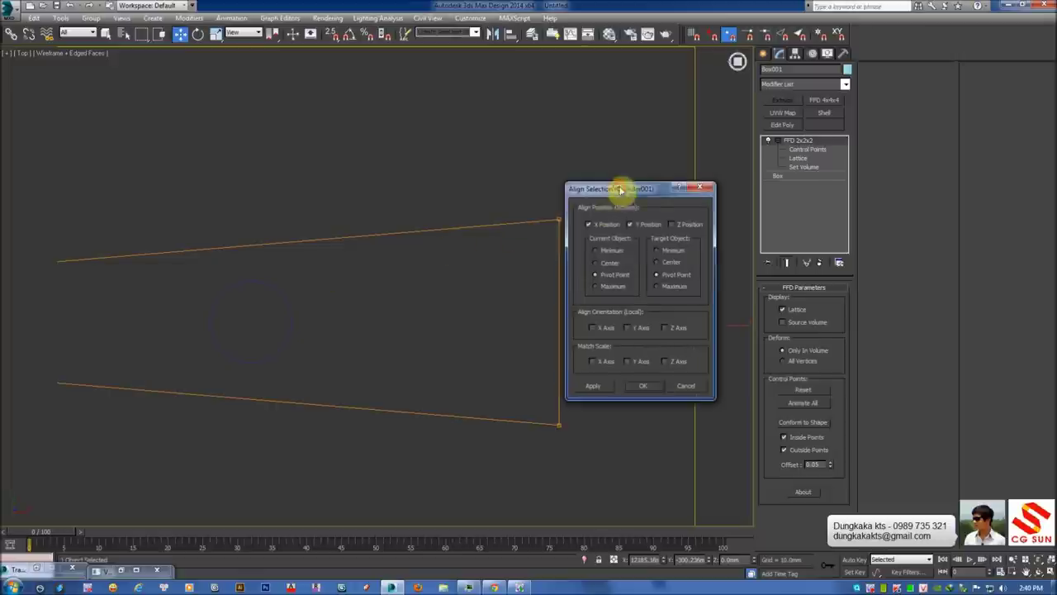
left_click_drag(620, 189, 717, 189)
left_click(728, 228)
left_click(711, 274)
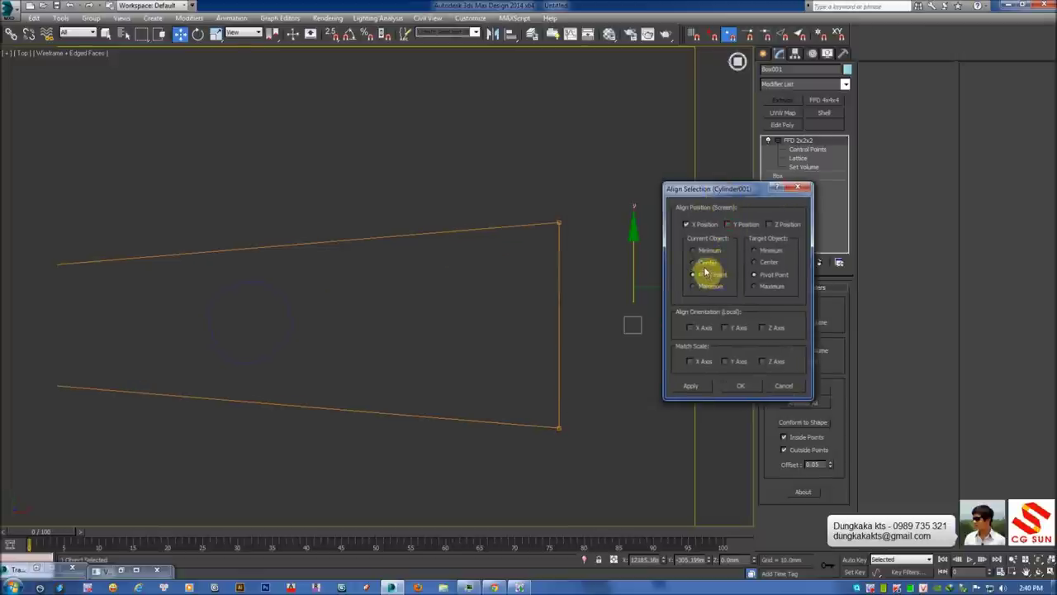
left_click(702, 255)
left_click(755, 278)
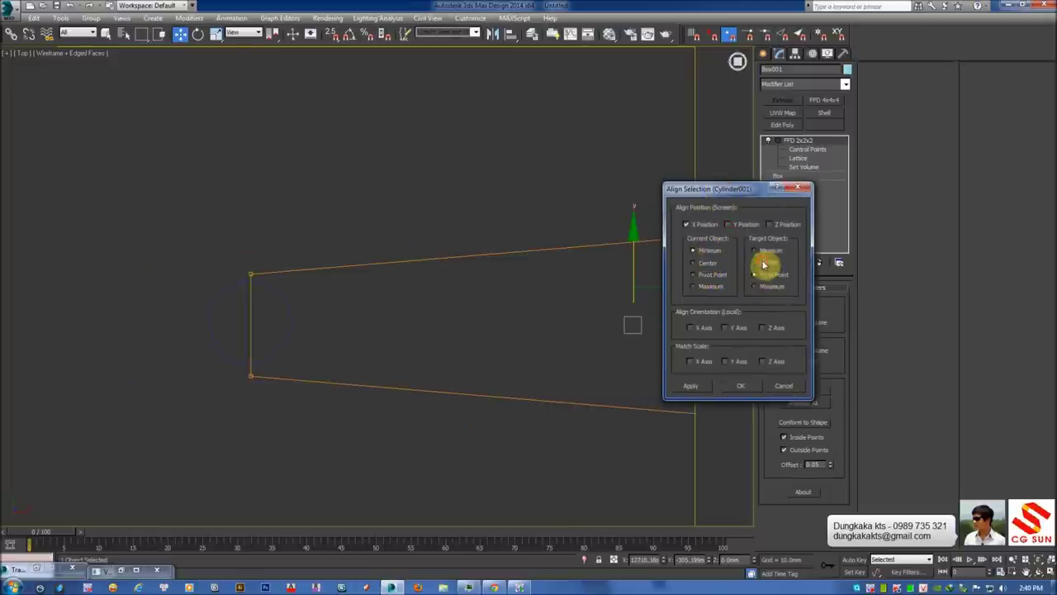
left_click(738, 381)
Centre the step on the column along Y with a second Center-to-Center alignment
left_click(385, 245)
scroll(407, 261, "down", 1)
scroll(407, 261, "down", 1)
left_click(327, 266)
scroll(377, 276, "up", 2)
key("alt+a")
left_click(389, 285)
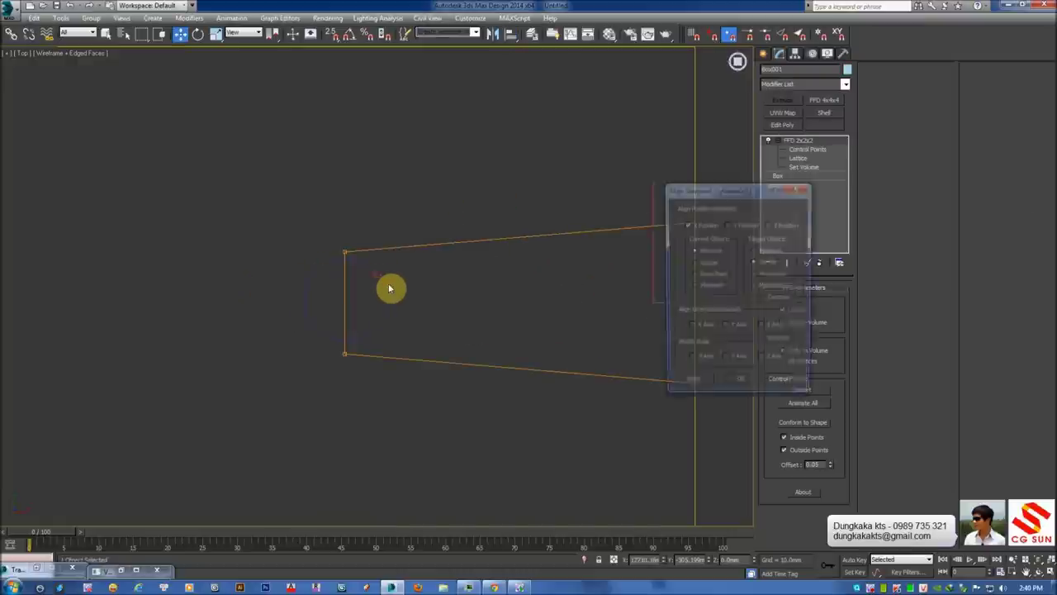
left_click(728, 225)
left_click(694, 262)
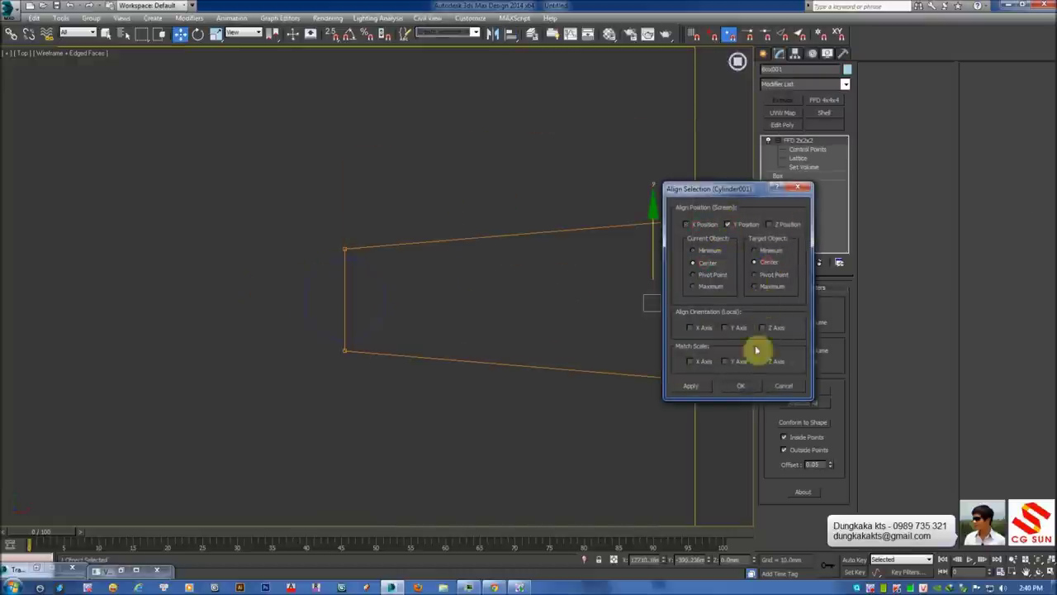
left_click(739, 392)
left_click(441, 288)
scroll(524, 256, "down", 3)
left_click(502, 322)
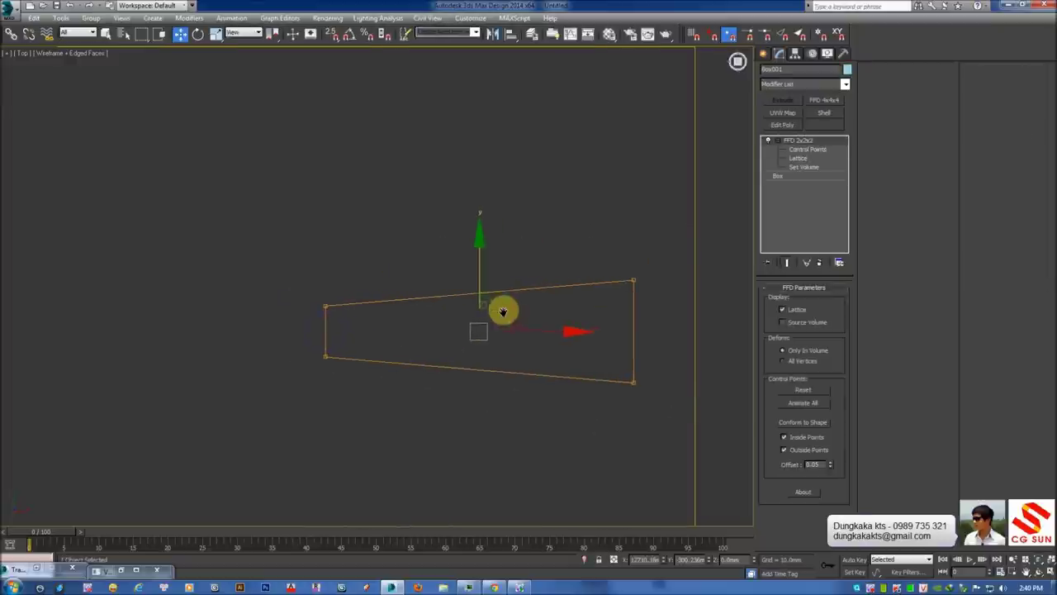
Turn on Affect Pivot Only for the step in a shaded Perspective view
key("p")
mouse_move(545, 283)
middle_mouse_down("alt")
mouse_move(501, 281)
mouse_move(476, 413)
middle_mouse_up("alt")
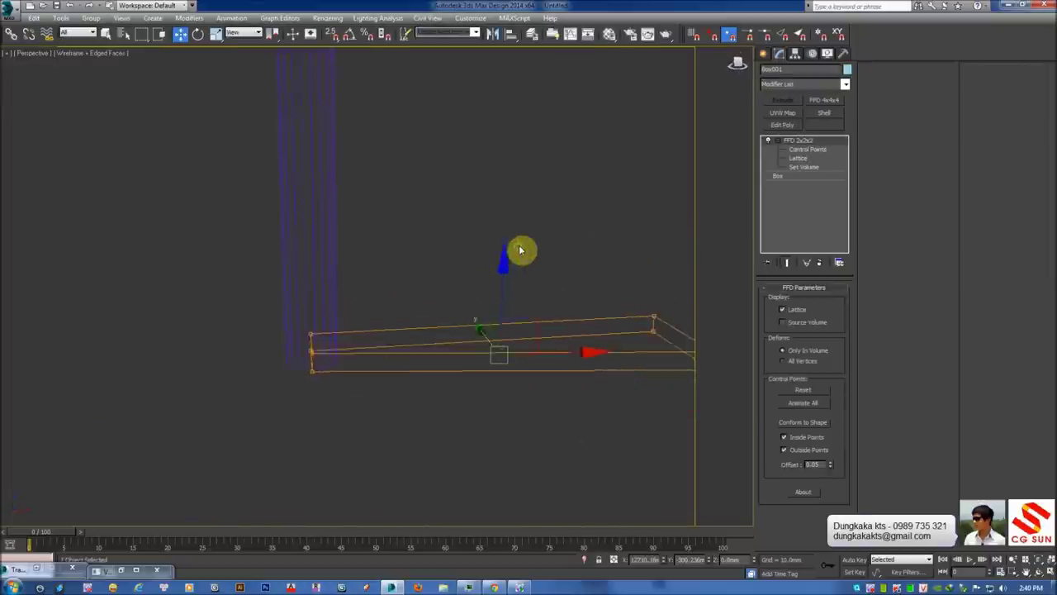
key("F3")
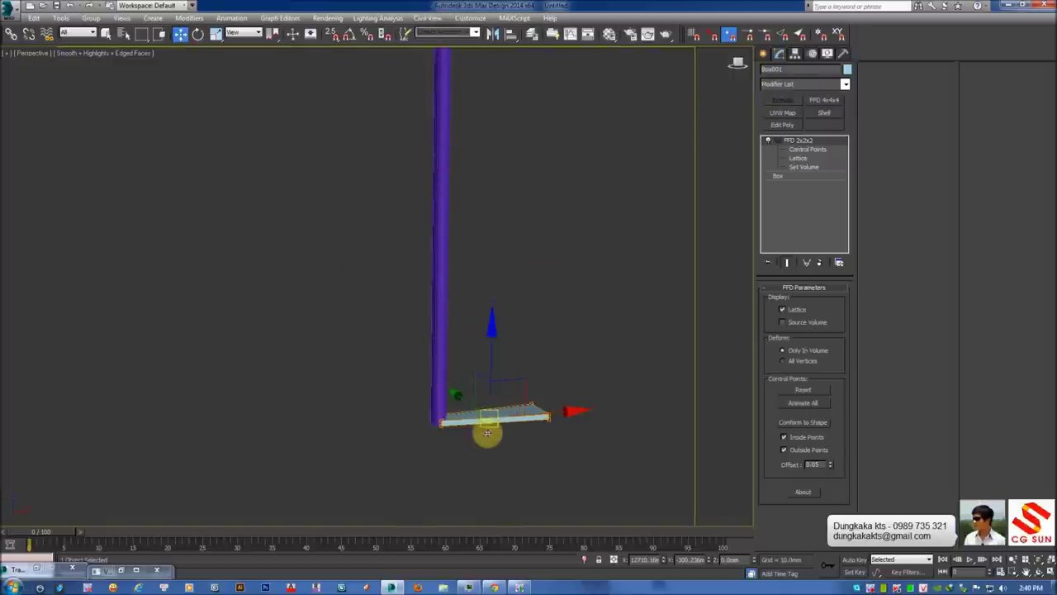
left_click(795, 54)
left_click(797, 123)
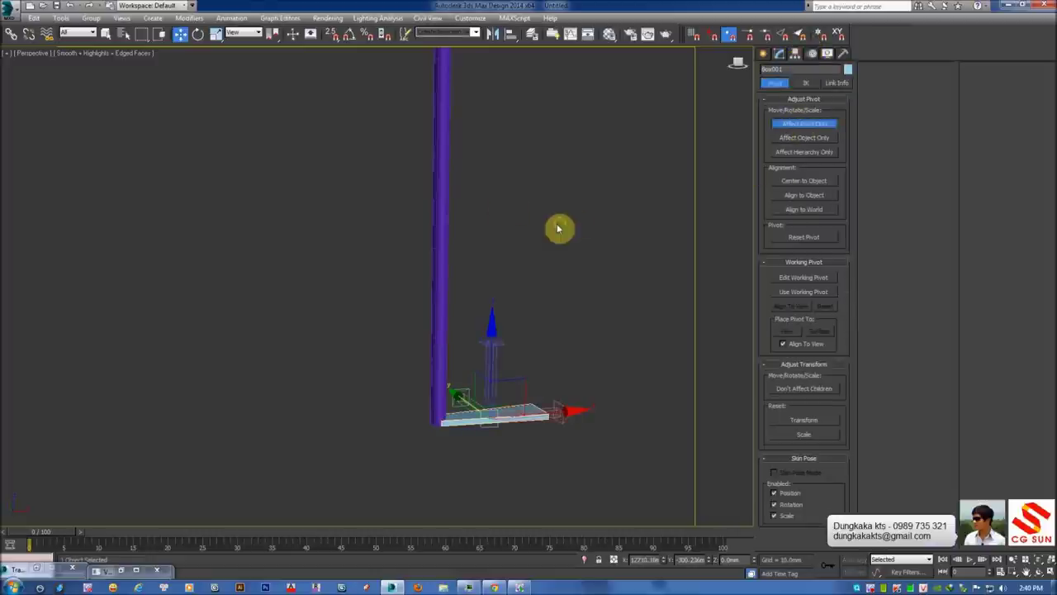
middle_click_drag(559, 229, 532, 224)
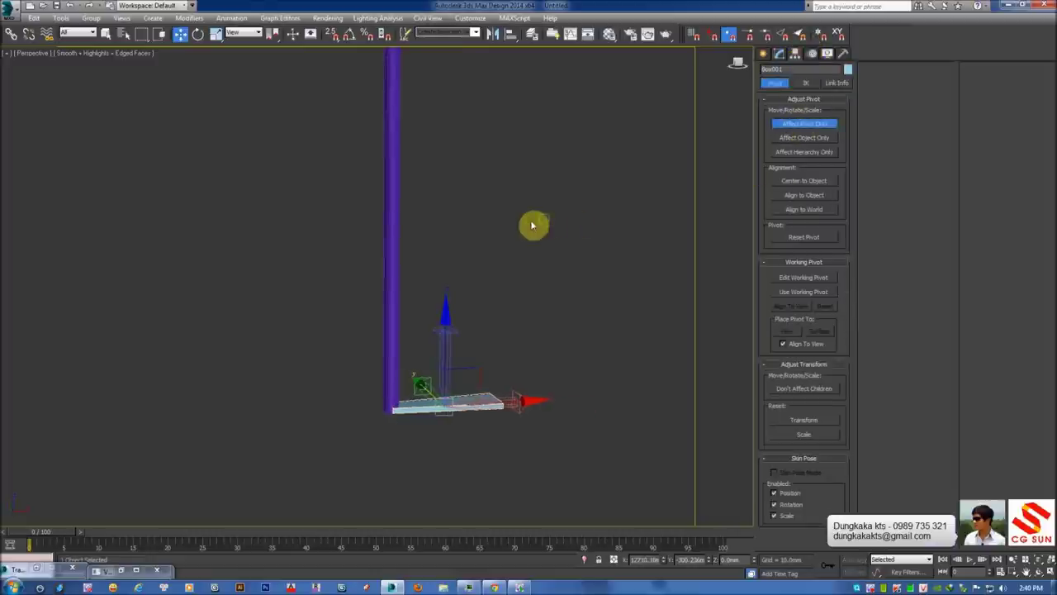
Align the step's pivot X/Y to the column's pivot point, then turn Affect Pivot Only off
left_click(509, 33)
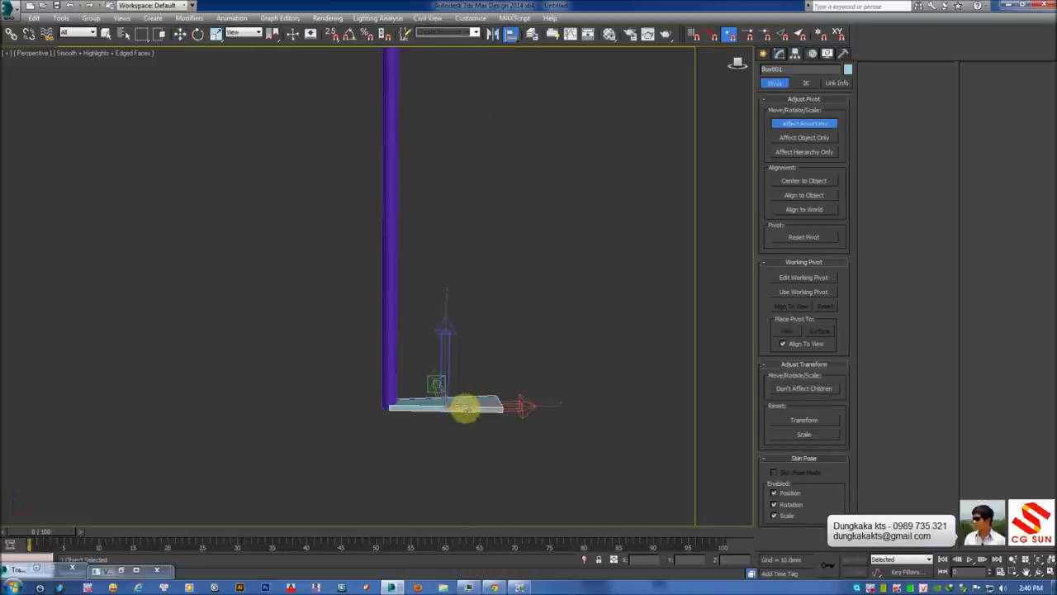
left_click(390, 309)
left_click_drag(712, 190, 684, 183)
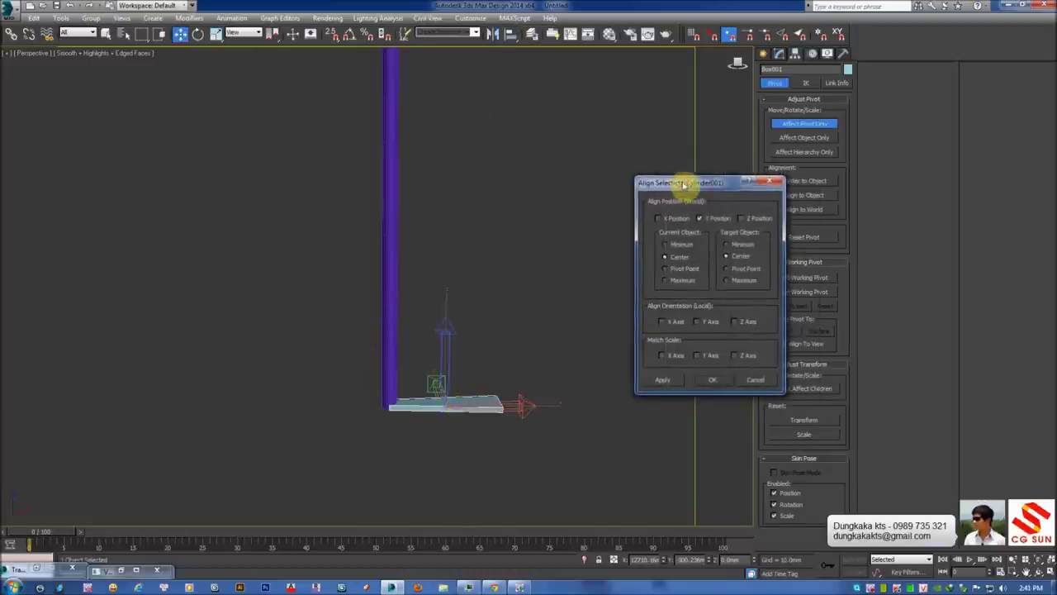
left_click(657, 218)
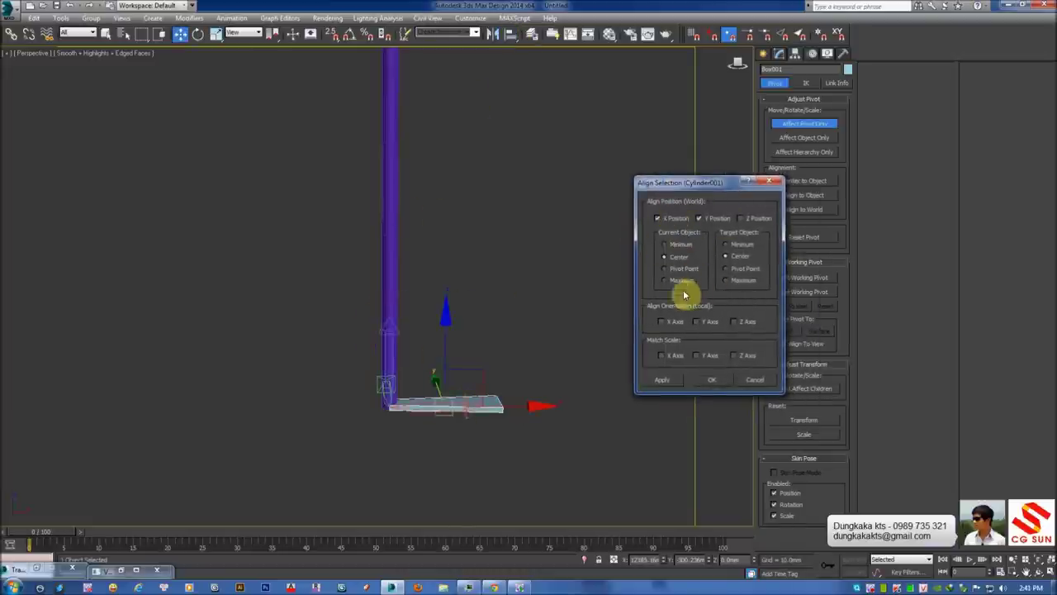
left_click(675, 273)
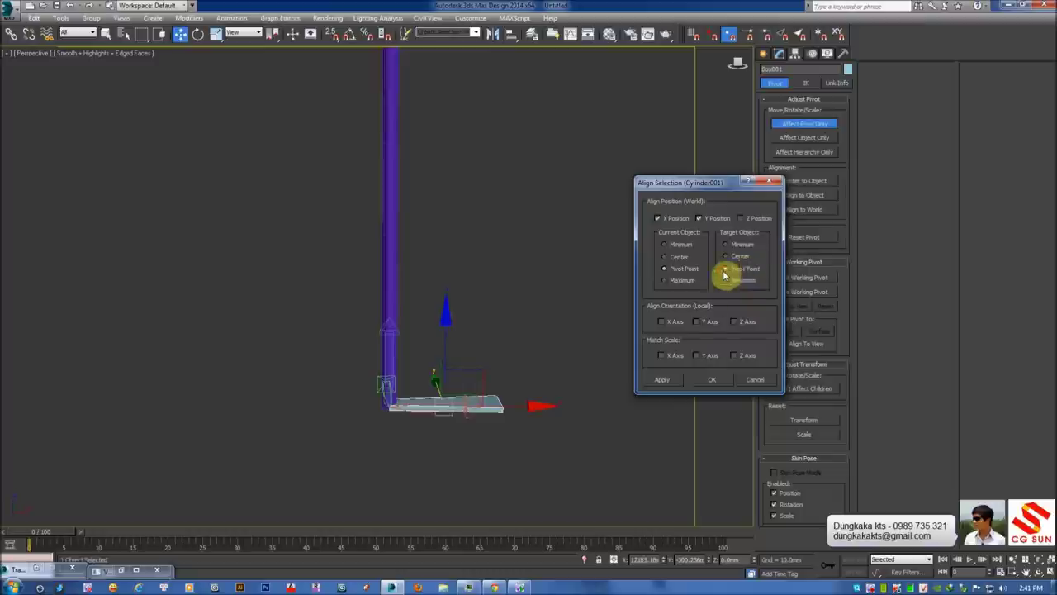
left_click(712, 379)
middle_click_drag(567, 319, 512, 314, "alt")
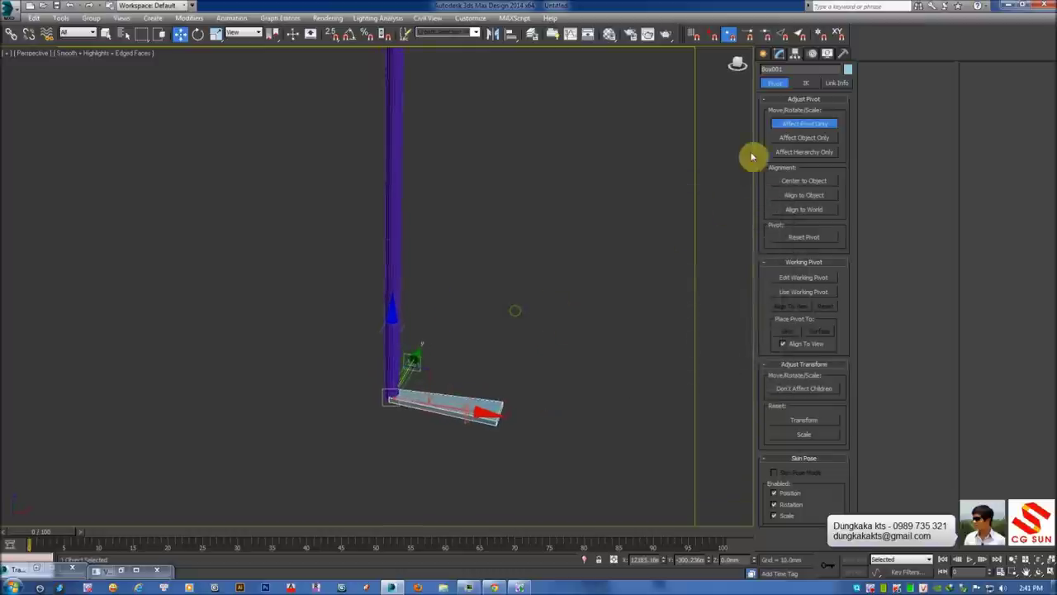
left_click(802, 123)
left_click(513, 292)
left_click(472, 404)
middle_click_drag(421, 384, 394, 361, "alt")
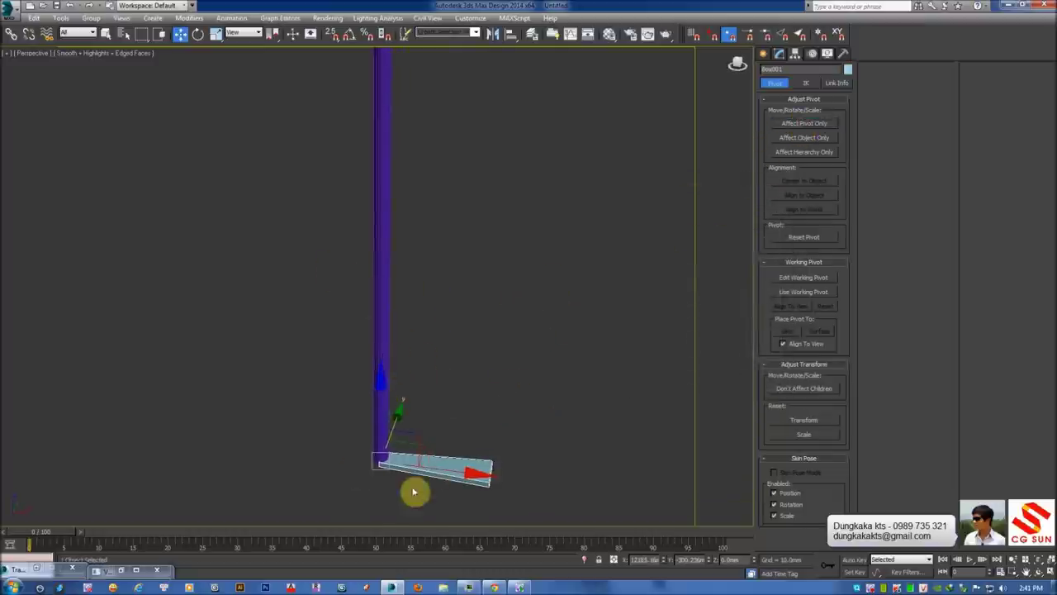
left_click(66, 20)
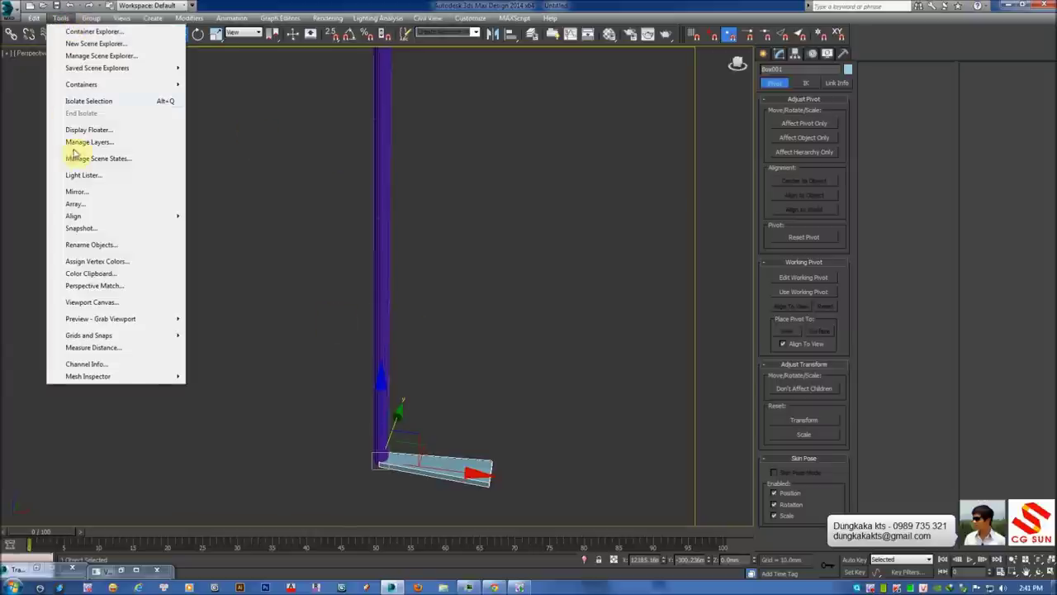
Open the Array dialog for the step, reset its values and set it to Copy
left_click(76, 204)
left_click_drag(547, 193, 745, 122)
left_click(733, 298)
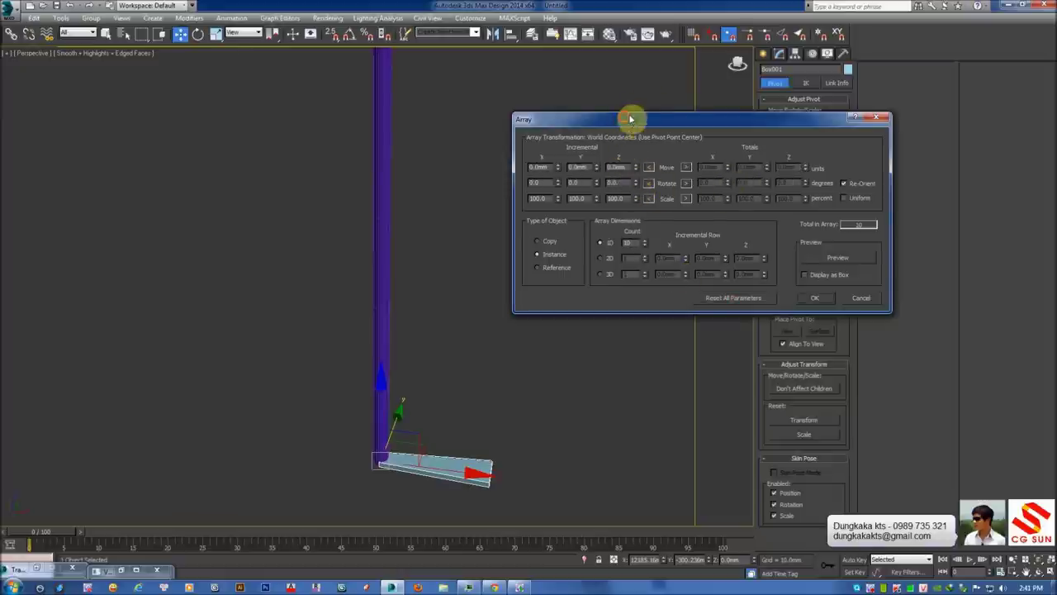
left_click_drag(633, 118, 653, 100)
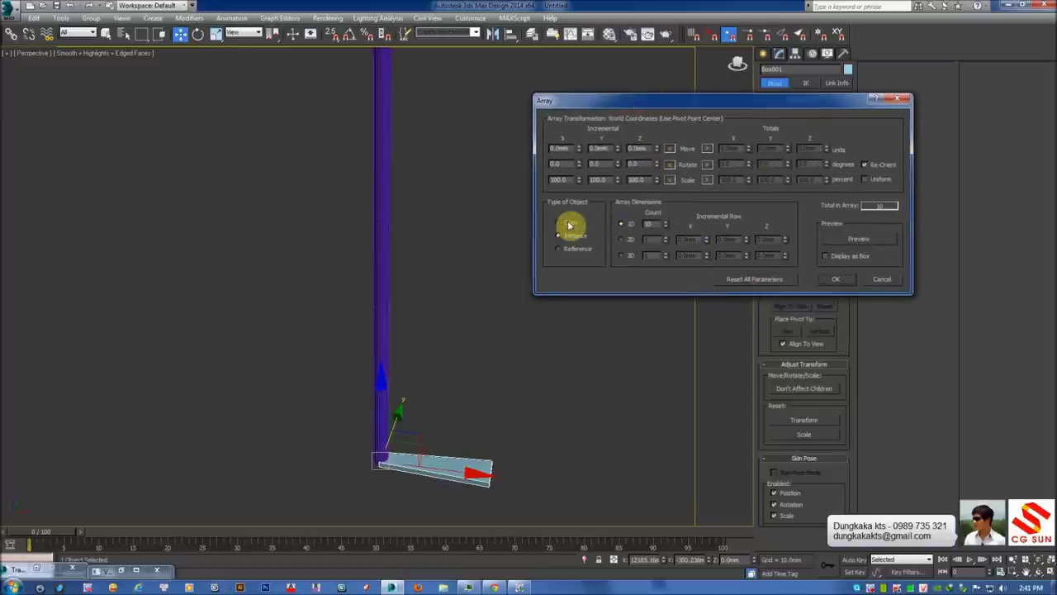
left_click(649, 225)
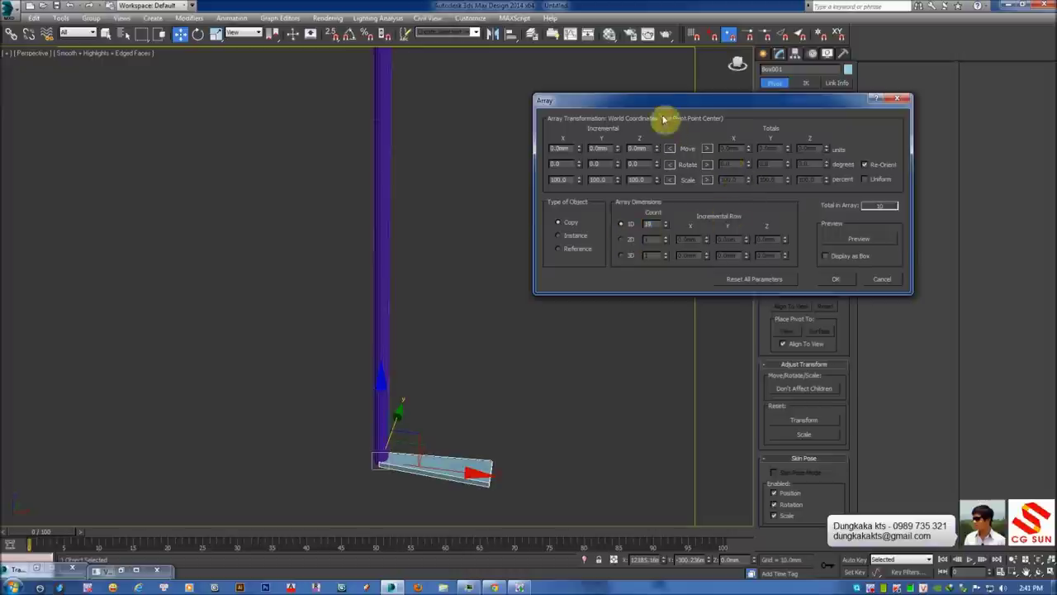
left_click_drag(656, 100, 685, 134)
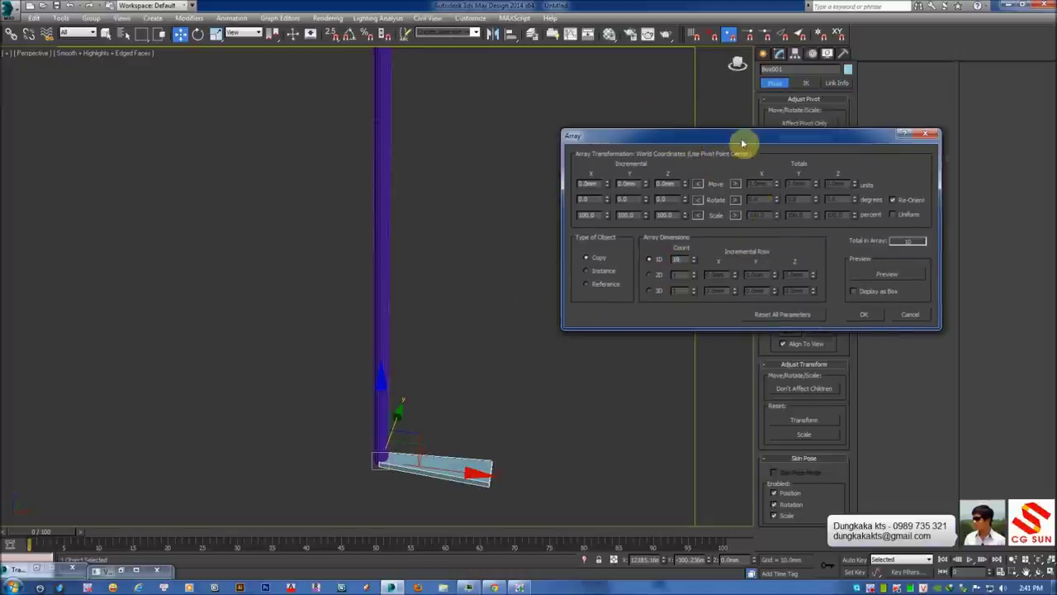
left_click_drag(701, 141, 729, 218)
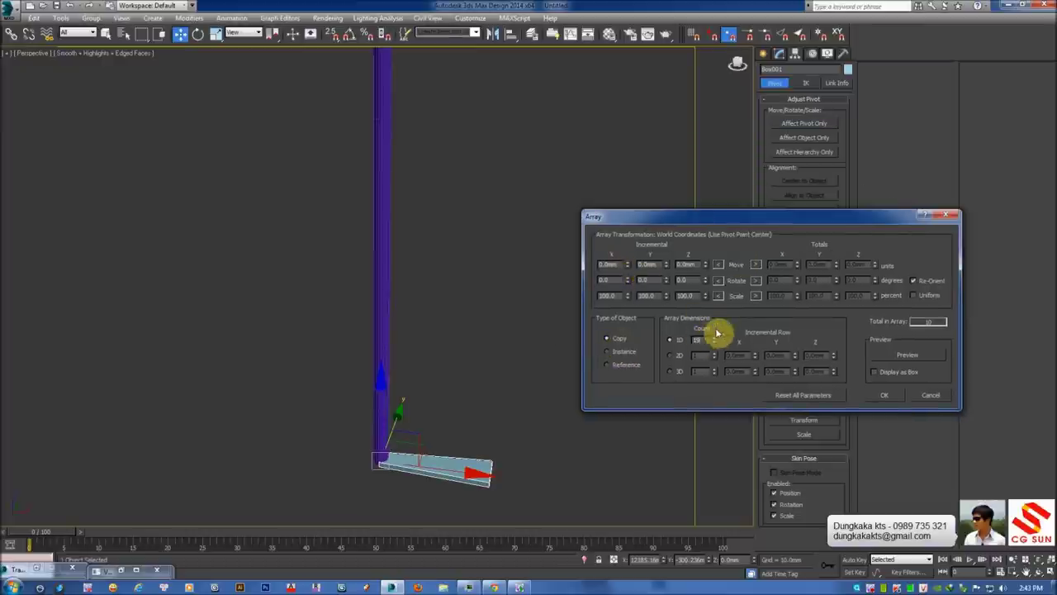
left_click_drag(712, 217, 773, 213)
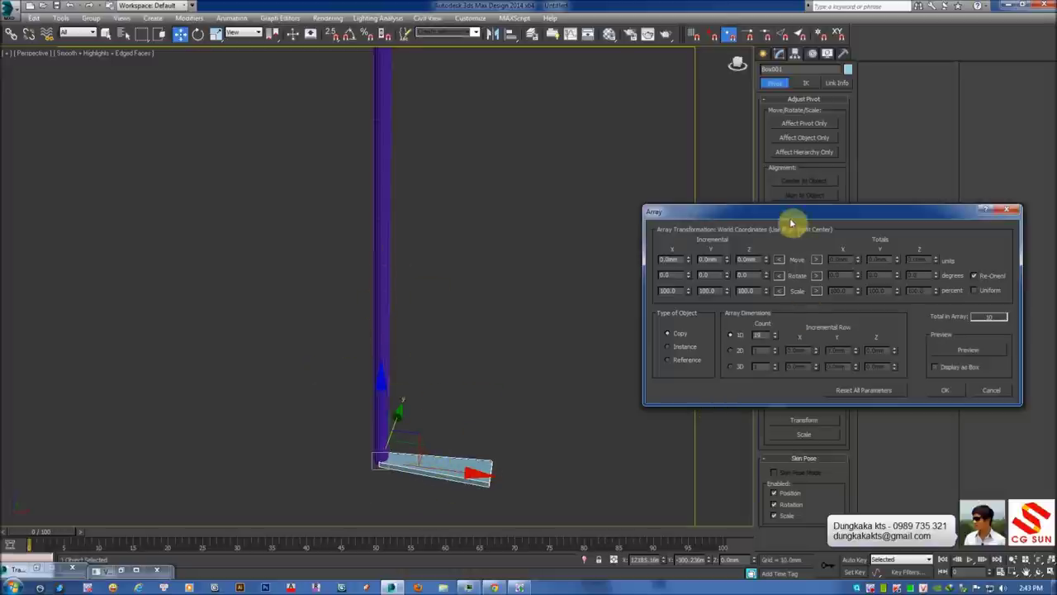
left_click_drag(790, 223, 791, 226)
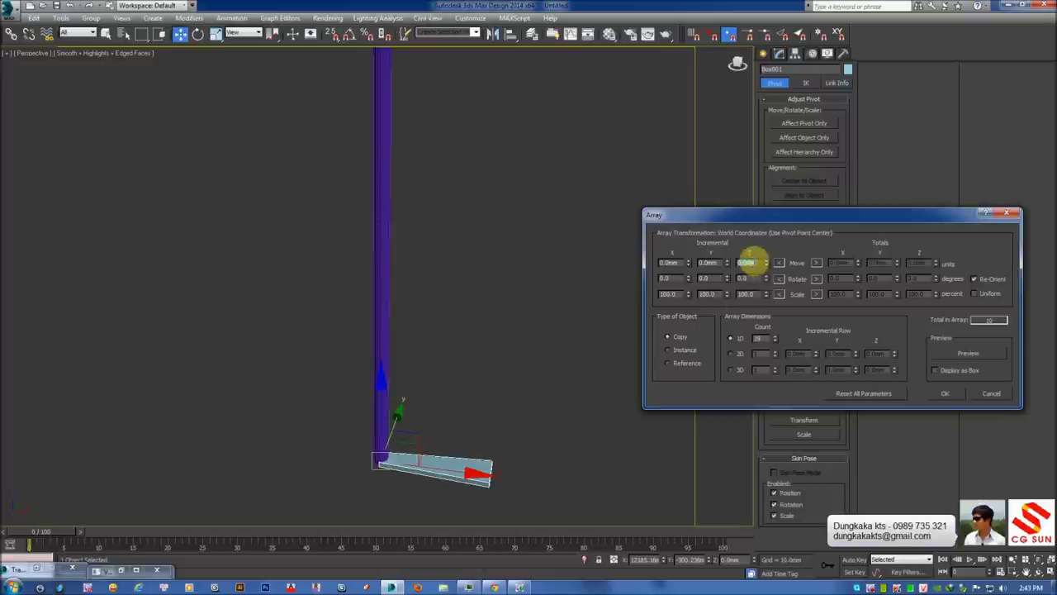
Array 20 steps with a 3200 mm total Z rise and 360° total Z rotation
double_click(756, 337)
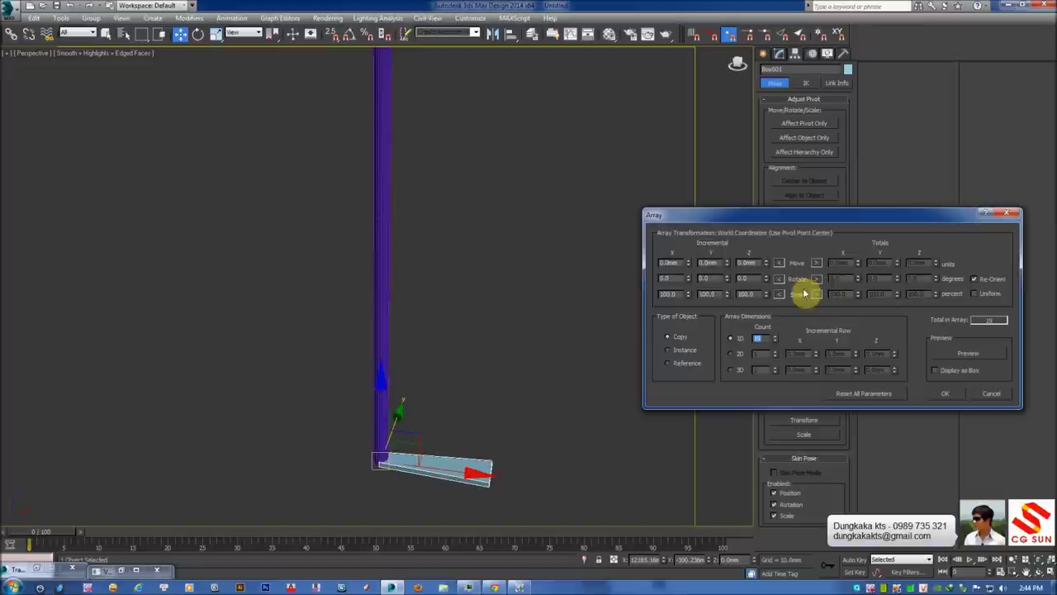
double_click(747, 262)
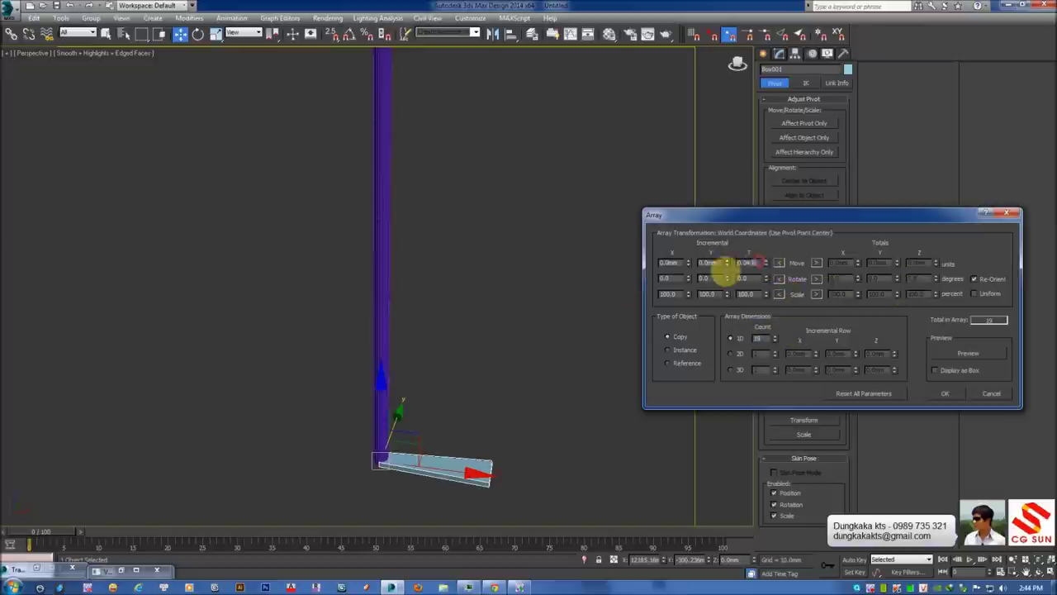
left_click(817, 263)
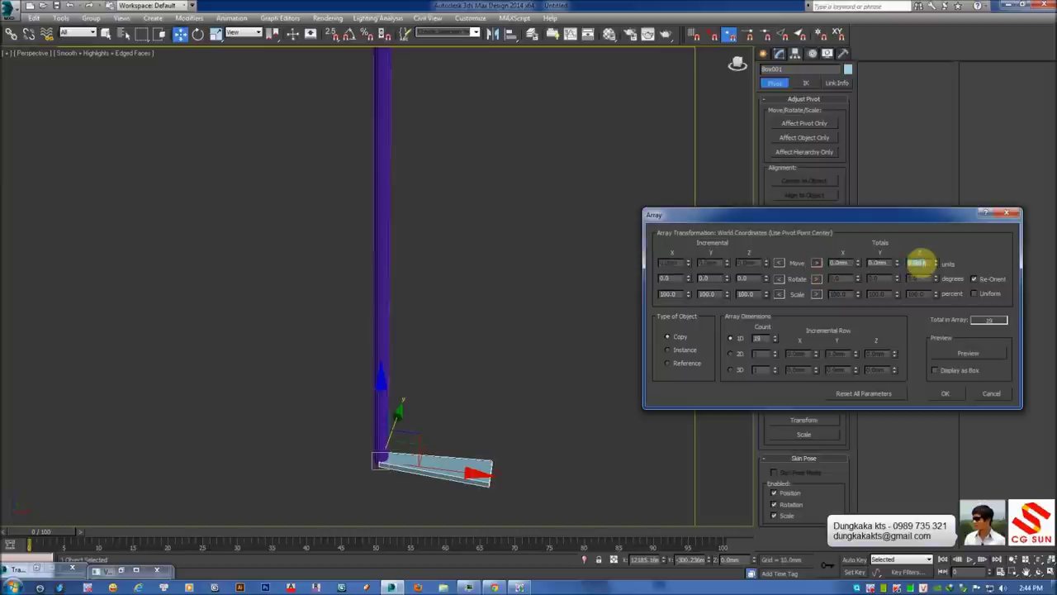
left_click(917, 263)
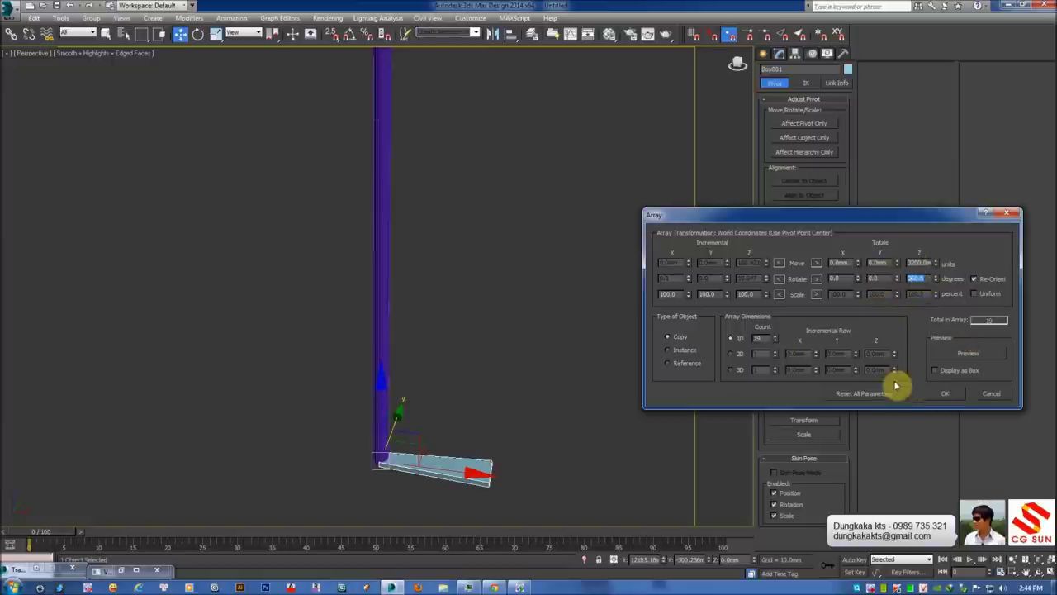
left_click(945, 397)
mouse_move(589, 235)
middle_mouse_down("alt")
mouse_move(589, 275)
mouse_move(410, 262)
mouse_move(597, 266)
mouse_move(552, 269)
mouse_move(543, 283)
mouse_move(583, 276)
middle_mouse_up("alt")
left_click(583, 276)
Select a group of the middle spiral steps in wireframe view
key("F3")
key("F3")
key("F4")
key("F3")
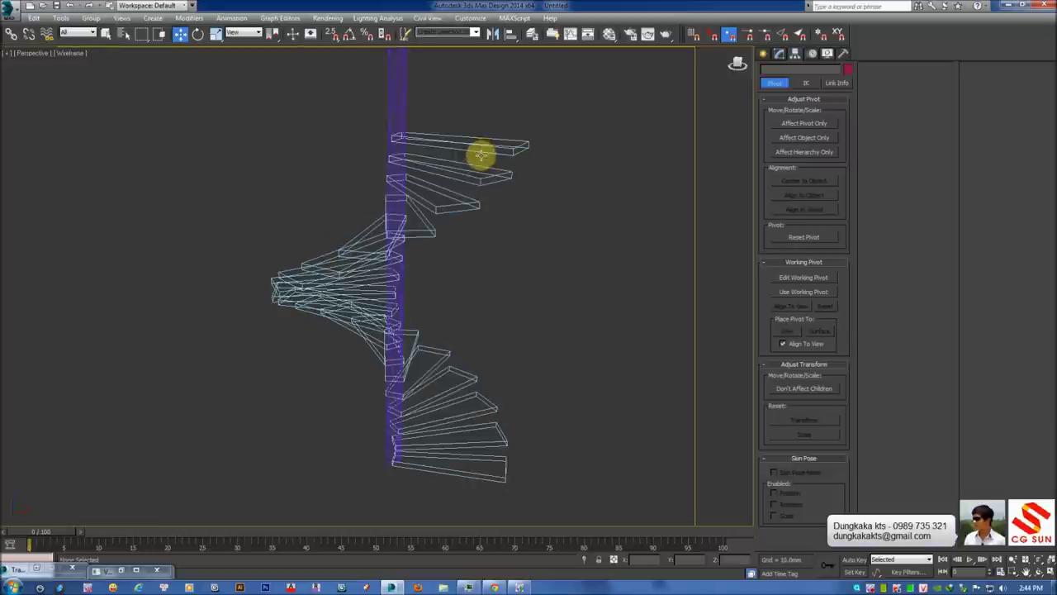
key("F3")
scroll(474, 448, "up", 2)
scroll(446, 311, "up", 3)
scroll(461, 335, "up", 3)
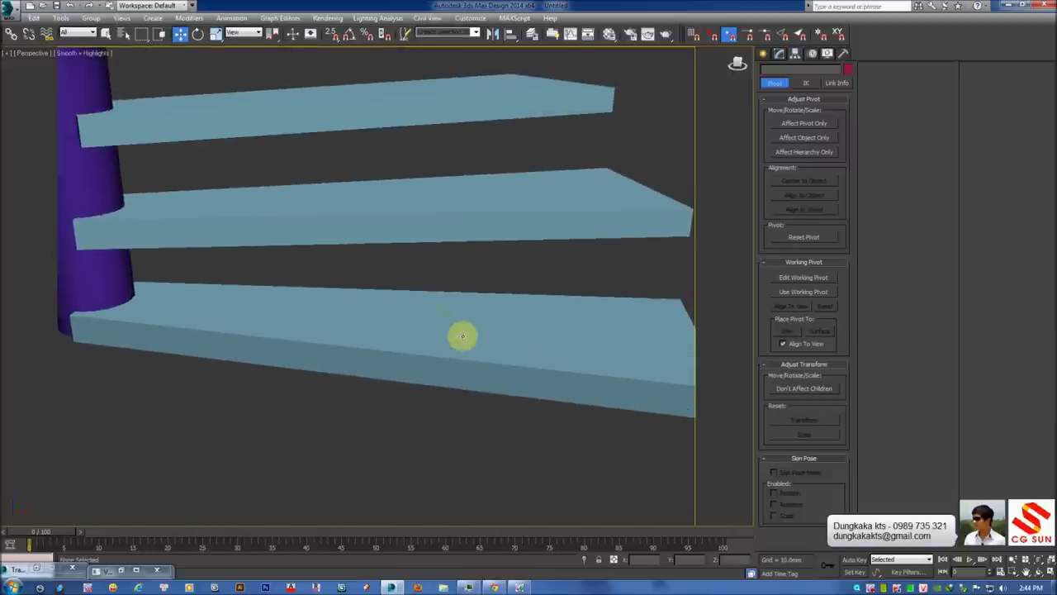
left_click(461, 335)
scroll(462, 334, "down", 4)
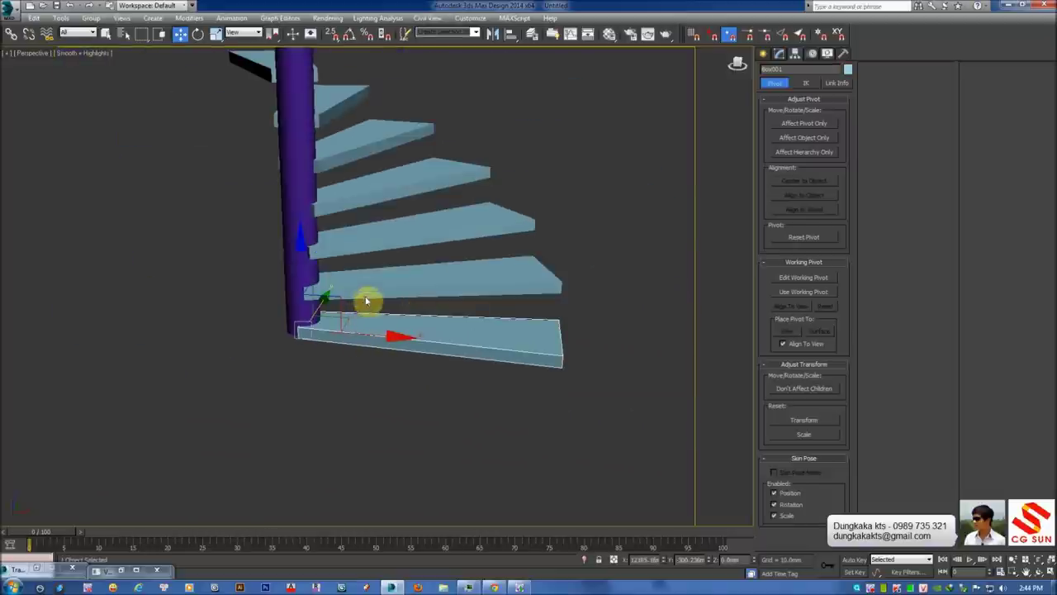
scroll(427, 245, "down", 3)
mouse_move(597, 219)
middle_mouse_down("alt")
mouse_move(550, 295)
mouse_move(394, 298)
middle_mouse_up("alt")
key("F3")
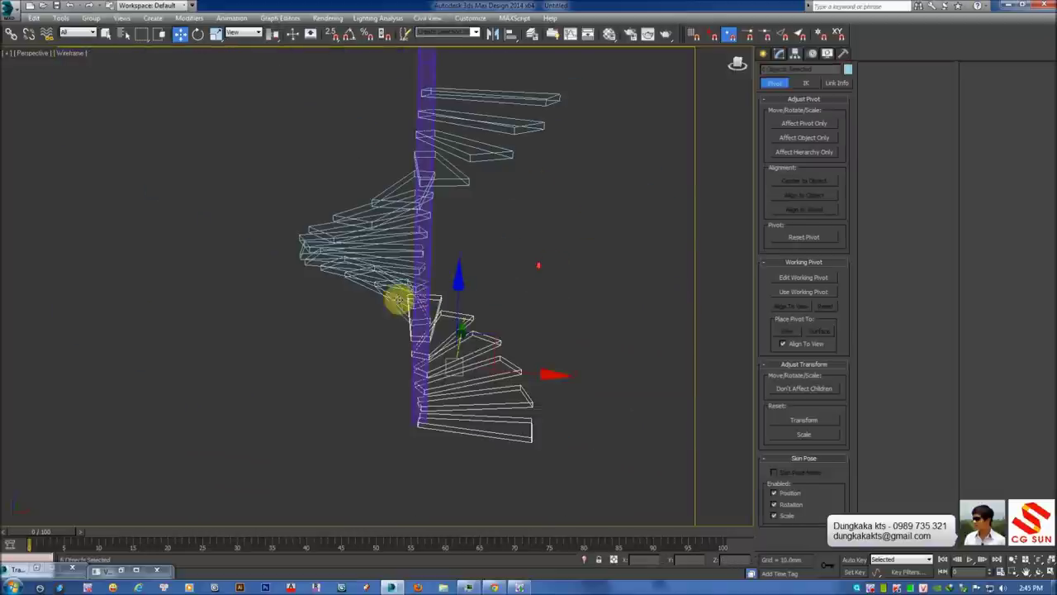
left_click_drag(394, 320, 312, 177, "ctrl")
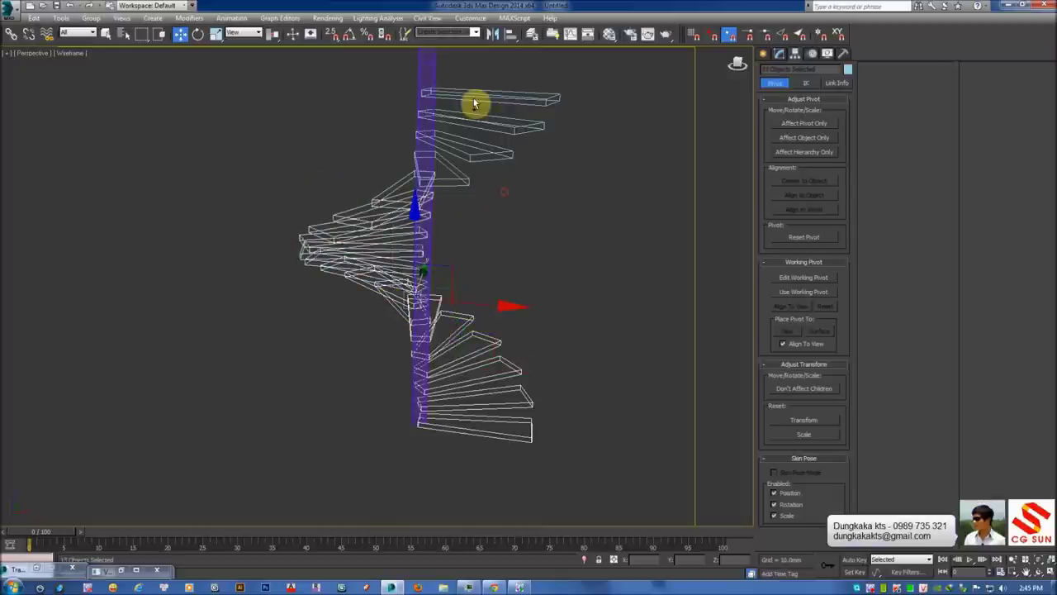
mouse_move(550, 212)
middle_mouse_down("alt")
mouse_move(496, 212)
mouse_move(570, 211)
middle_mouse_up("alt")
Offset the selected steps 100 mm up in Z with Transform Type-In, then deselect them
key("F12")
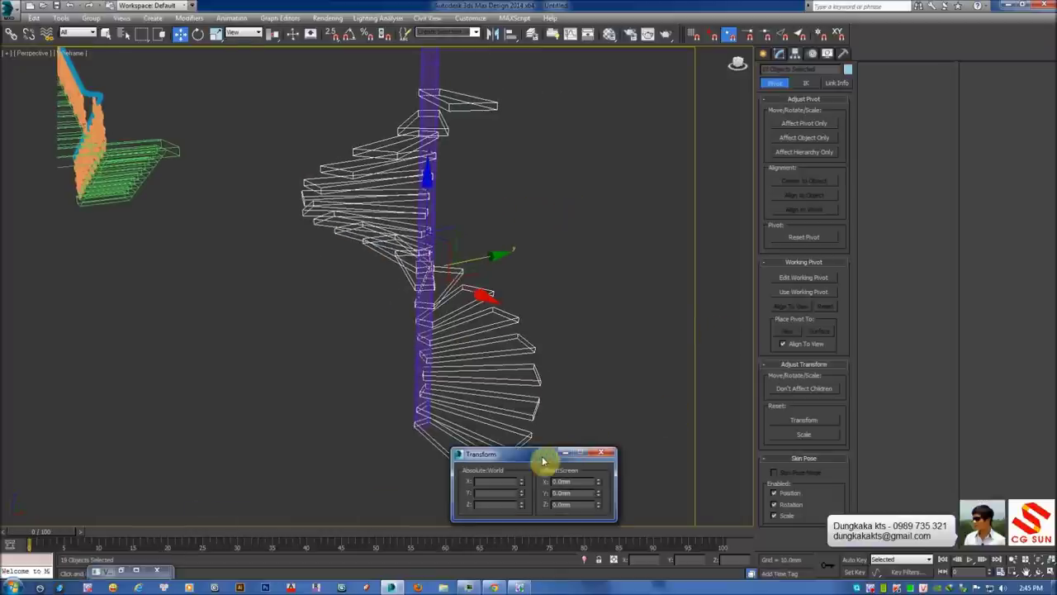
left_click_drag(544, 460, 666, 337)
double_click(698, 380)
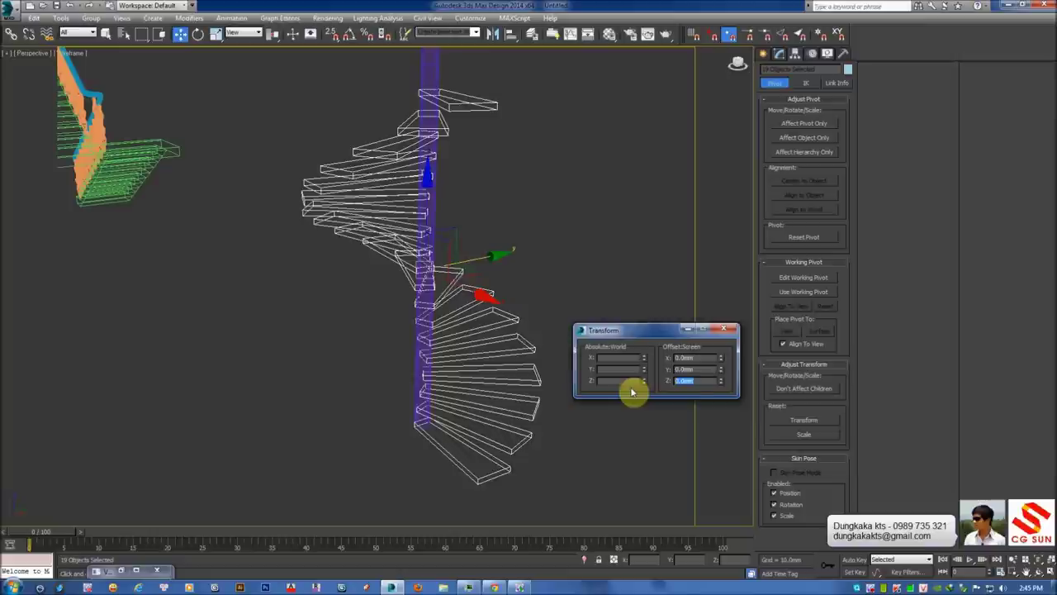
type("100")
key("Return")
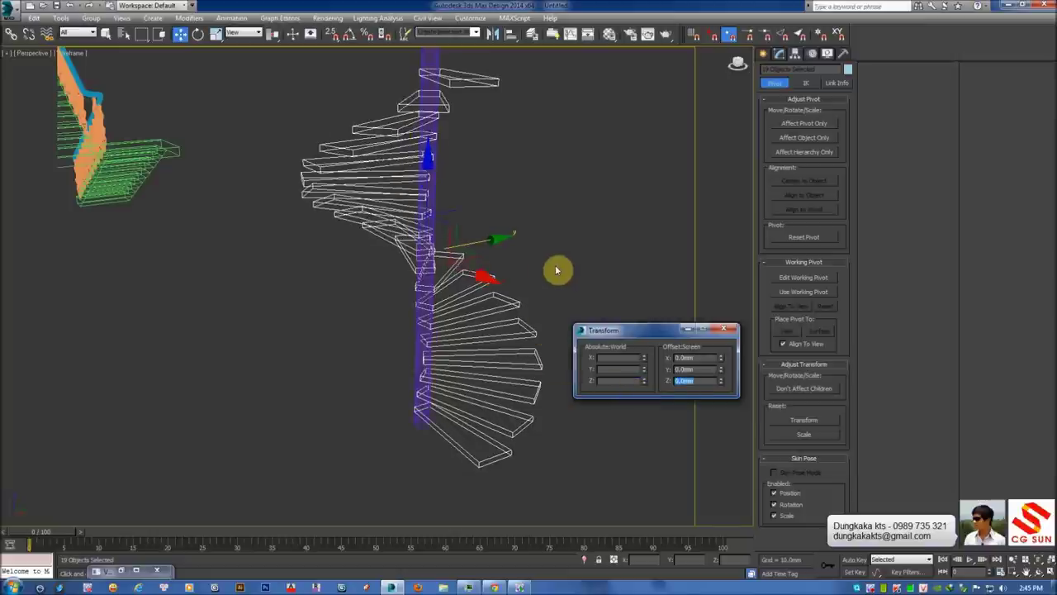
left_click(550, 260)
key("F3")
mouse_move(496, 330)
middle_mouse_down("alt")
mouse_move(420, 385)
mouse_move(444, 370)
mouse_move(479, 416)
mouse_move(422, 398)
mouse_move(335, 404)
mouse_move(323, 416)
middle_mouse_up("alt")
mouse_move(435, 302)
middle_mouse_down("alt")
mouse_move(436, 248)
mouse_move(394, 215)
mouse_move(394, 201)
mouse_move(307, 192)
mouse_move(347, 267)
mouse_move(314, 347)
middle_mouse_up("alt")
scroll(283, 239, "up", 3)
scroll(314, 253, "up", 3)
scroll(320, 250, "up", 3)
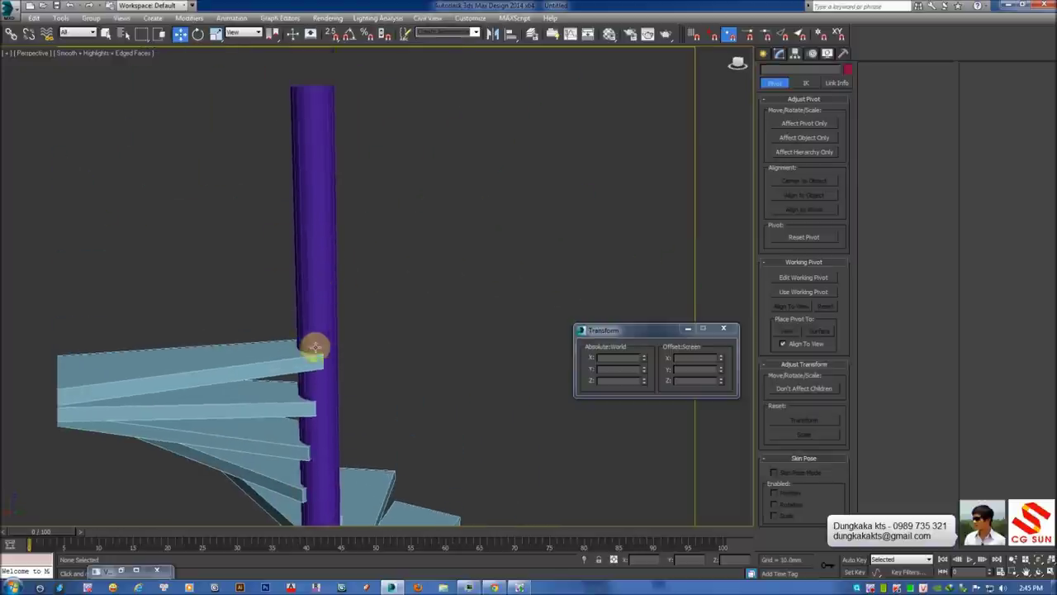
Check the column's cylinder parameters in the Modify panel, then clear the selection
left_click(324, 155)
left_click(780, 54)
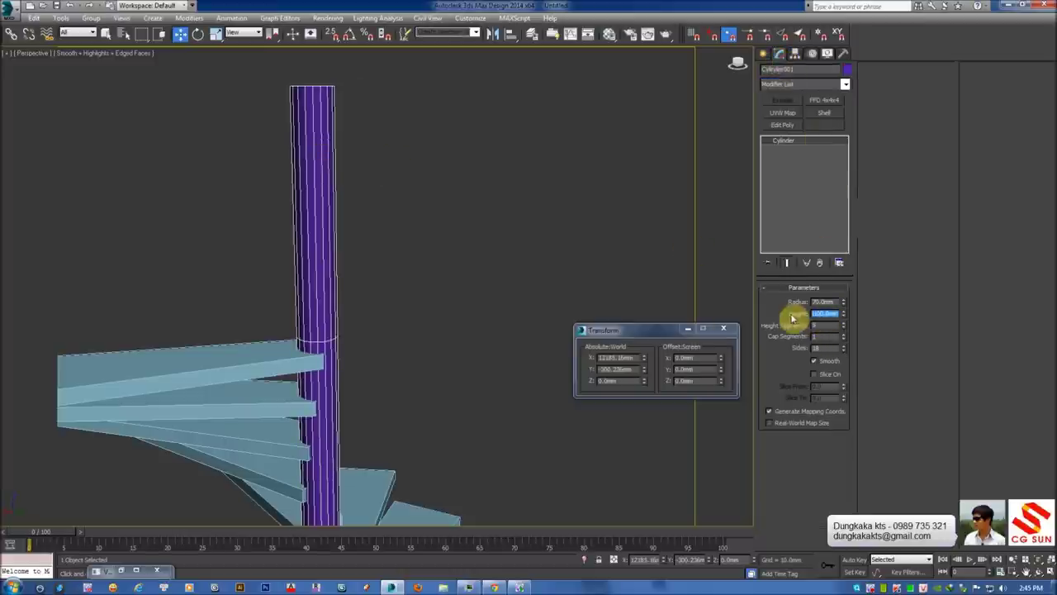
left_click(444, 259)
left_click(278, 355)
left_click(243, 257)
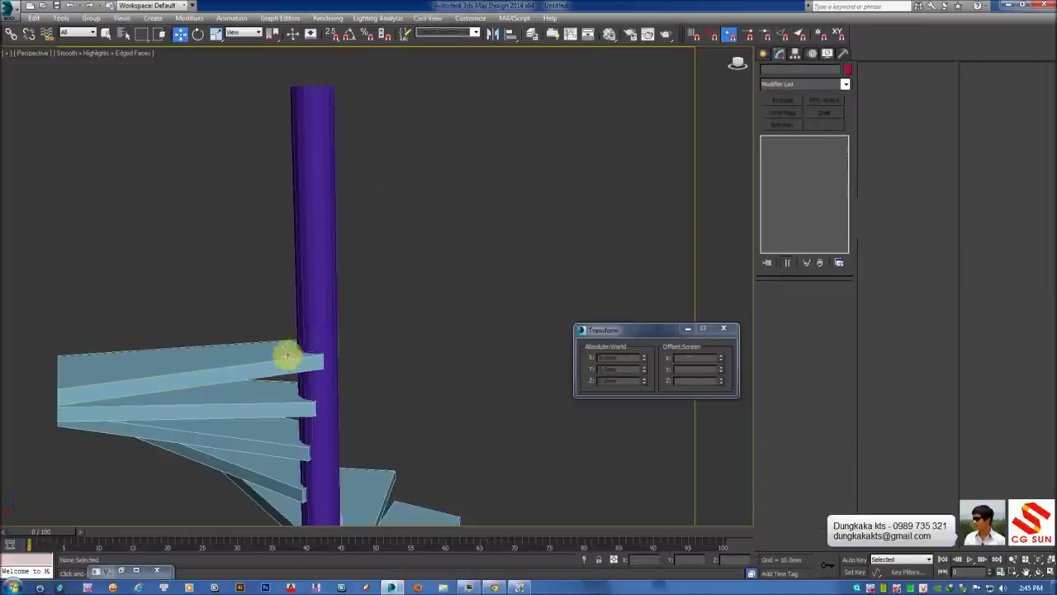
mouse_move(333, 283)
middle_mouse_down("alt")
mouse_move(356, 239)
mouse_move(396, 238)
mouse_move(366, 171)
middle_mouse_up("alt")
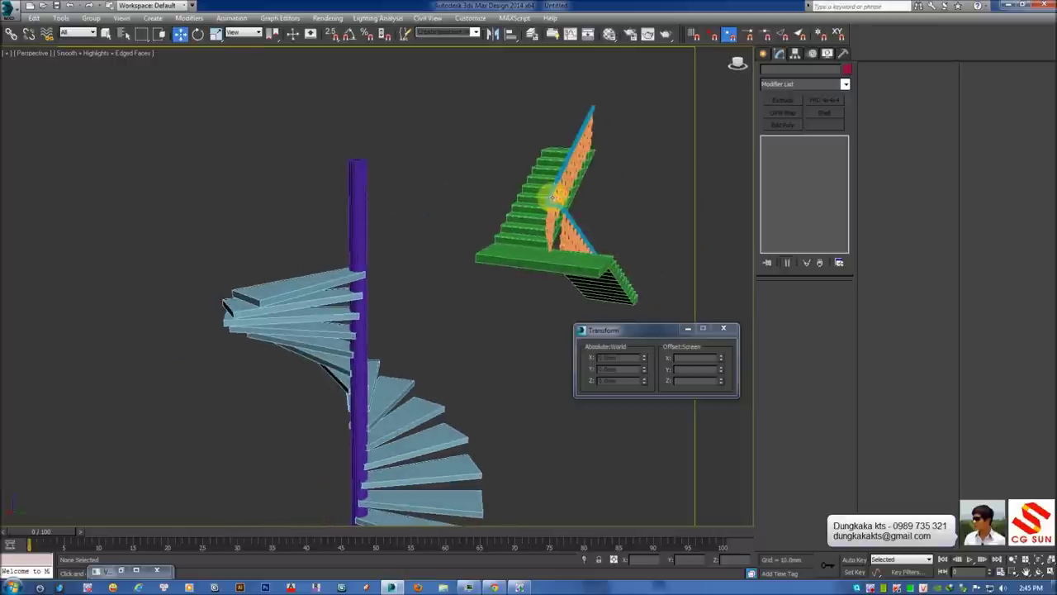
middle_click_drag(380, 255, 330, 228, "alt")
mouse_move(405, 275)
middle_mouse_down("alt")
mouse_move(290, 276)
mouse_move(581, 283)
mouse_move(253, 313)
mouse_move(347, 318)
mouse_move(448, 271)
mouse_move(514, 286)
mouse_move(412, 372)
middle_mouse_up("alt")
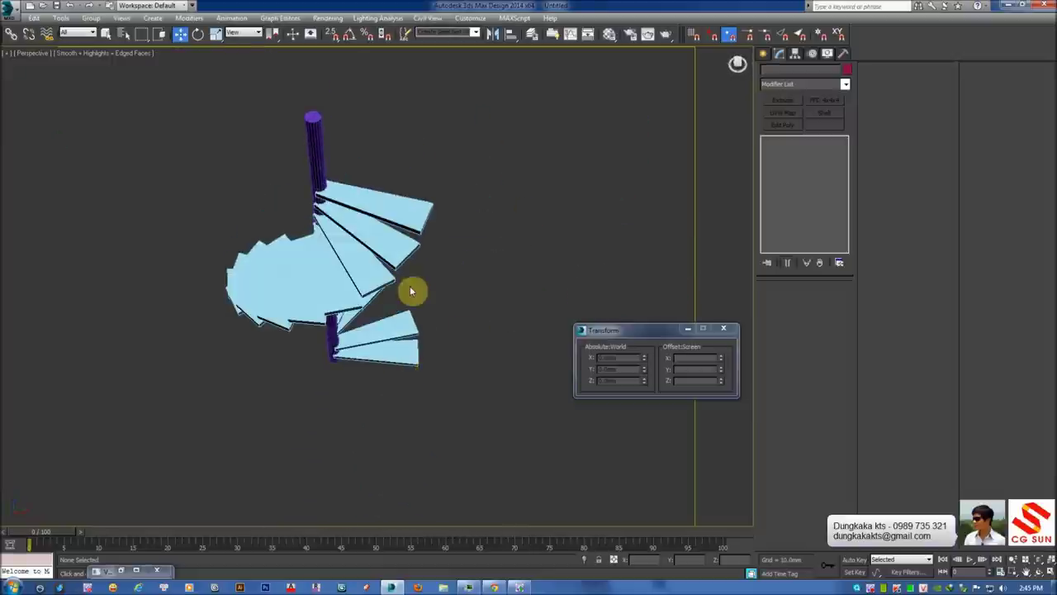
mouse_move(380, 213)
middle_mouse_down("alt")
mouse_move(347, 231)
mouse_move(436, 264)
mouse_move(436, 292)
middle_mouse_up("alt")
Switch to a wireframe Top view, minimize Transform Type-In, and show the Create panel's spline shapes
key("t")
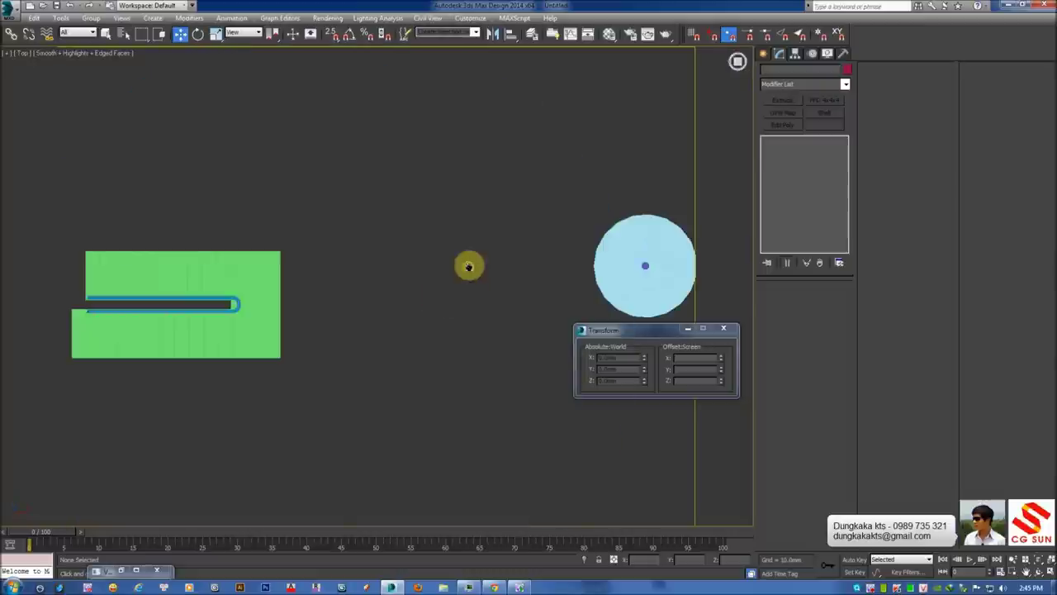
key("F3")
scroll(496, 223, "up", 2)
scroll(496, 215, "up", 2)
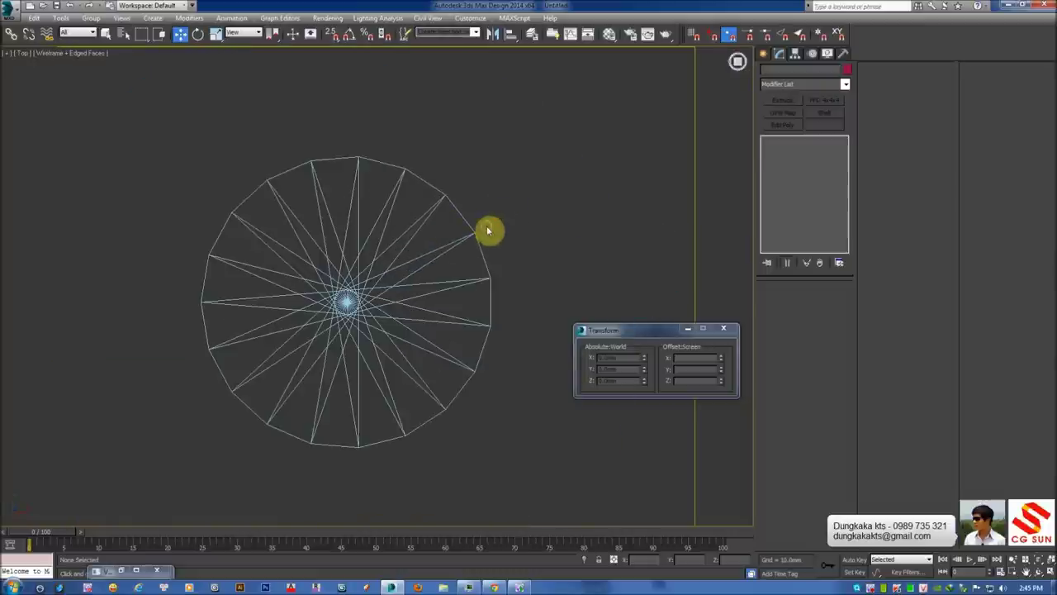
key("F3")
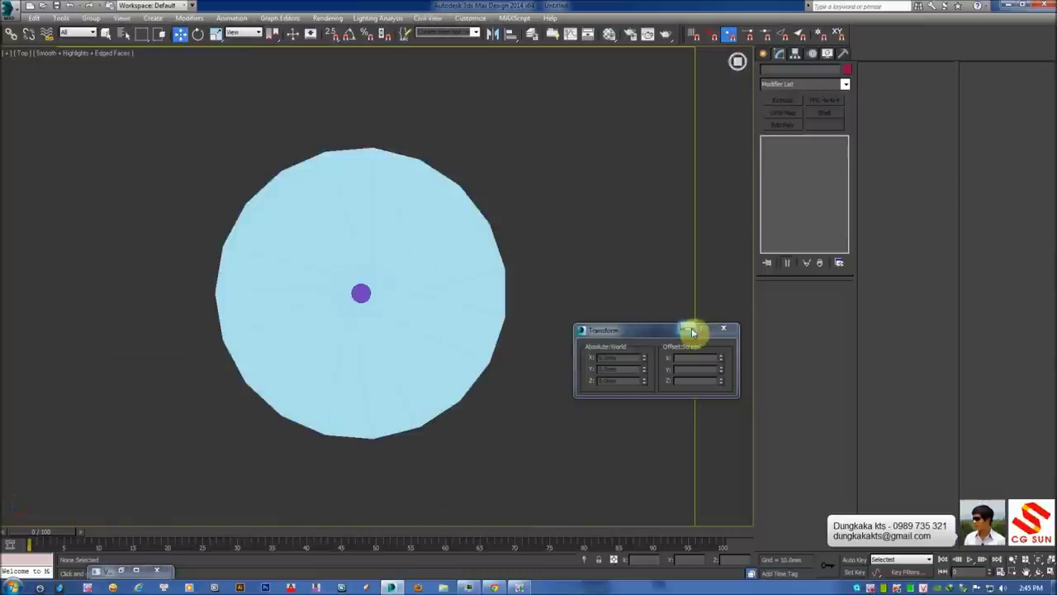
left_click(692, 331)
key("F3")
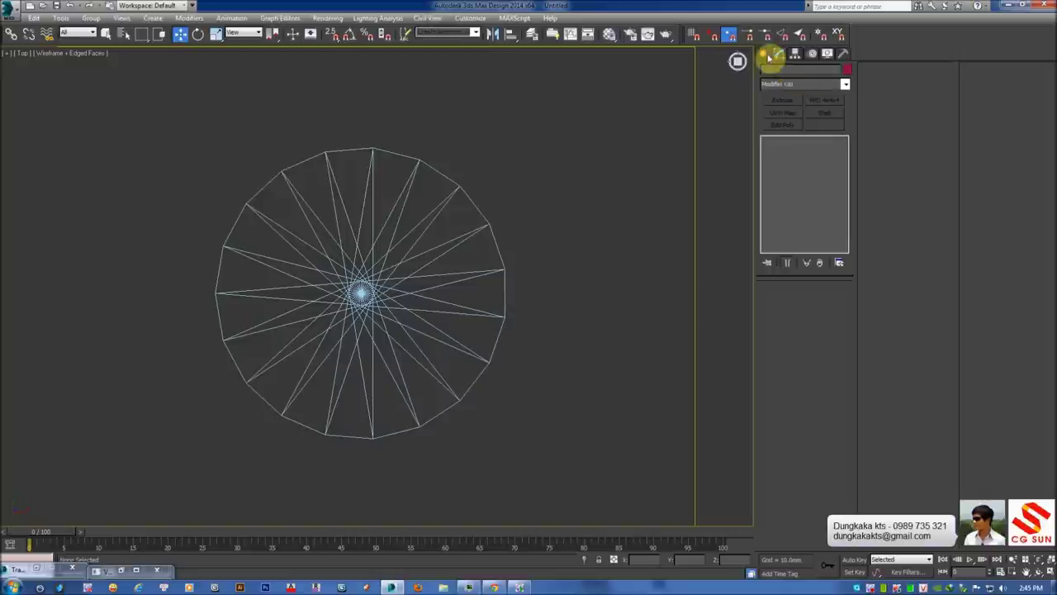
left_click(765, 54)
left_click(781, 73)
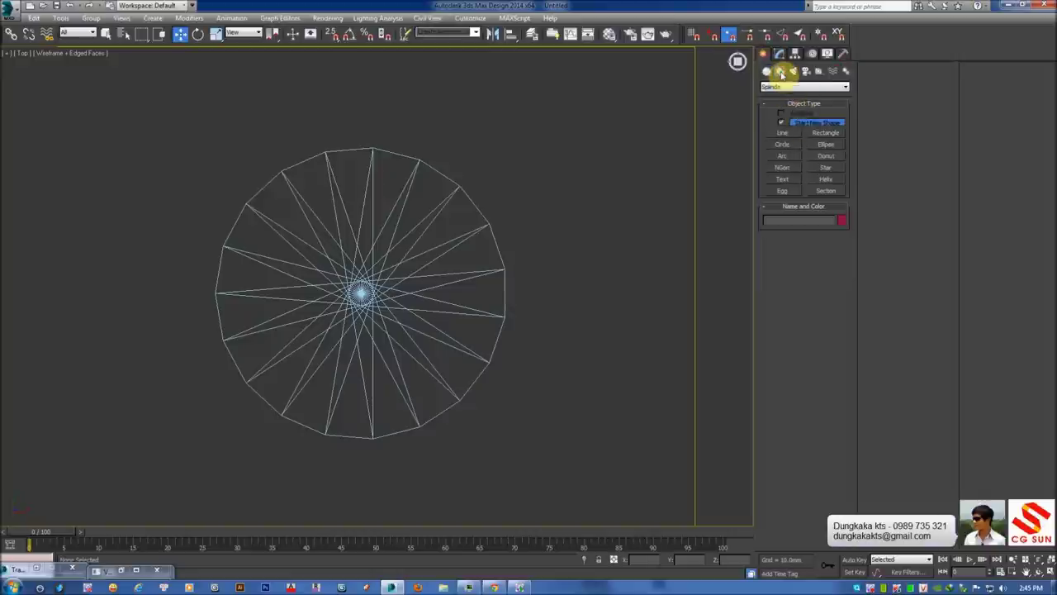
Draw a helix beside the stair in the Top view
left_click(826, 183)
middle_click_drag(623, 256, 483, 249)
left_click_drag(491, 290, 608, 368)
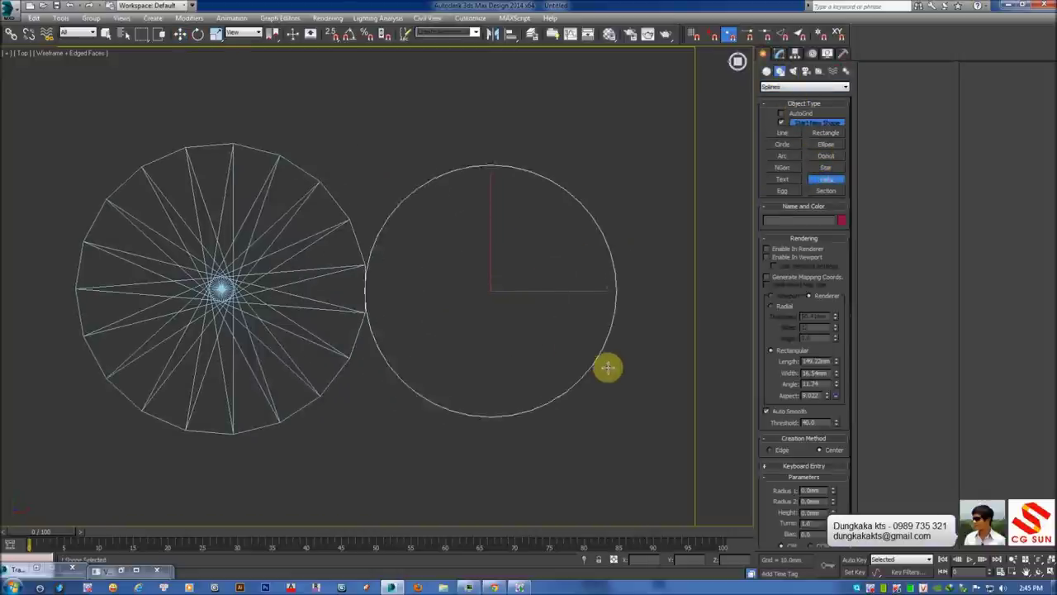
left_click(563, 282)
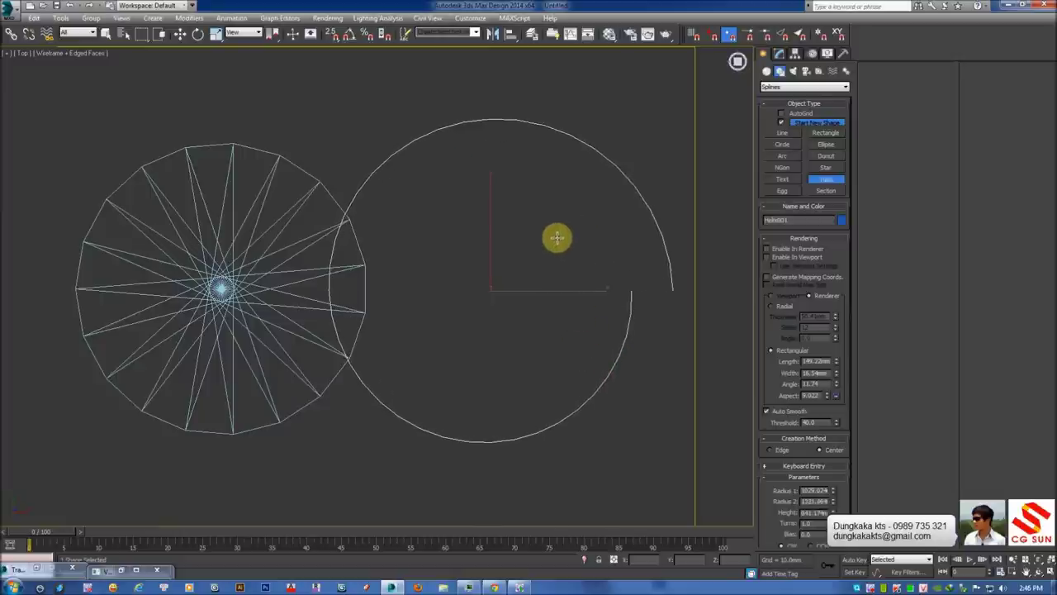
left_click(558, 242)
View the new helix in shaded perspective and begin adjusting its Radius 1
key("w")
key("p")
mouse_move(573, 238)
middle_mouse_down("alt")
mouse_move(556, 259)
mouse_move(528, 240)
middle_mouse_up("alt")
key("F3")
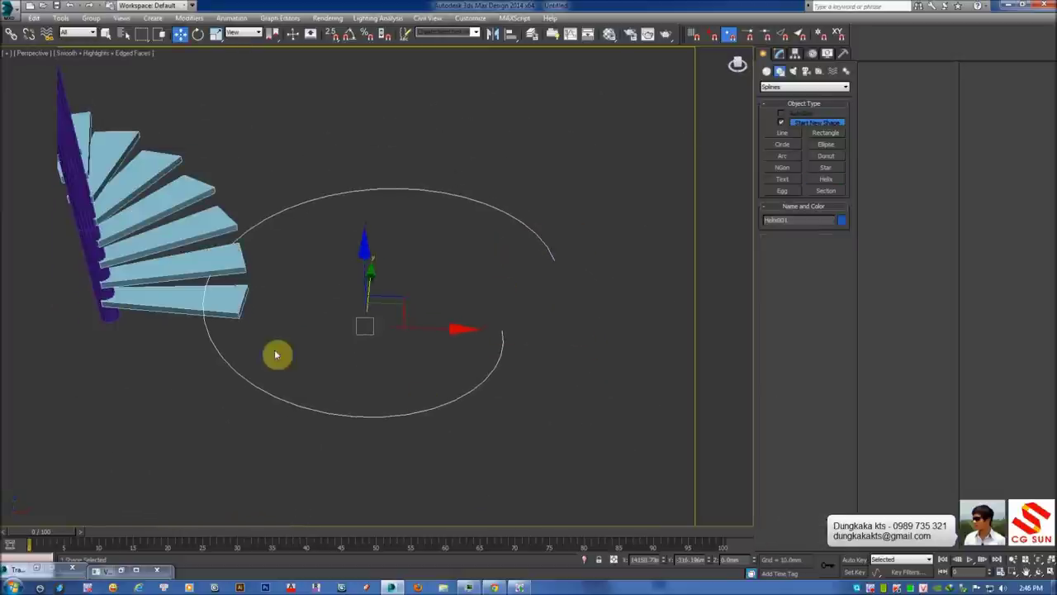
mouse_move(407, 244)
middle_mouse_down("alt")
mouse_move(649, 226)
mouse_move(564, 290)
mouse_move(595, 273)
middle_mouse_up("alt")
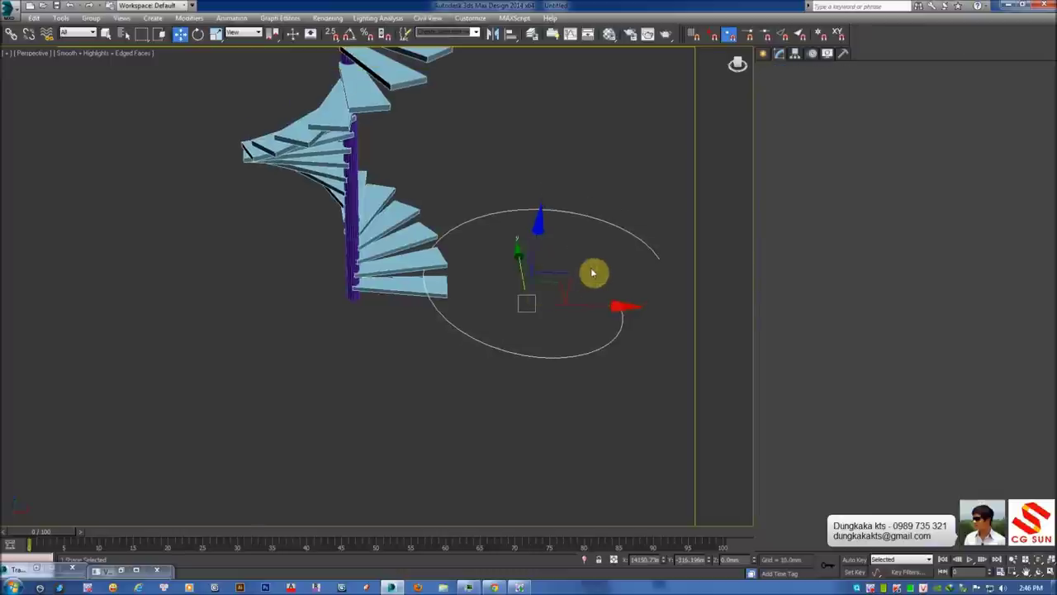
mouse_move(377, 189)
middle_mouse_down("alt")
mouse_move(349, 260)
mouse_move(361, 334)
middle_mouse_up("alt")
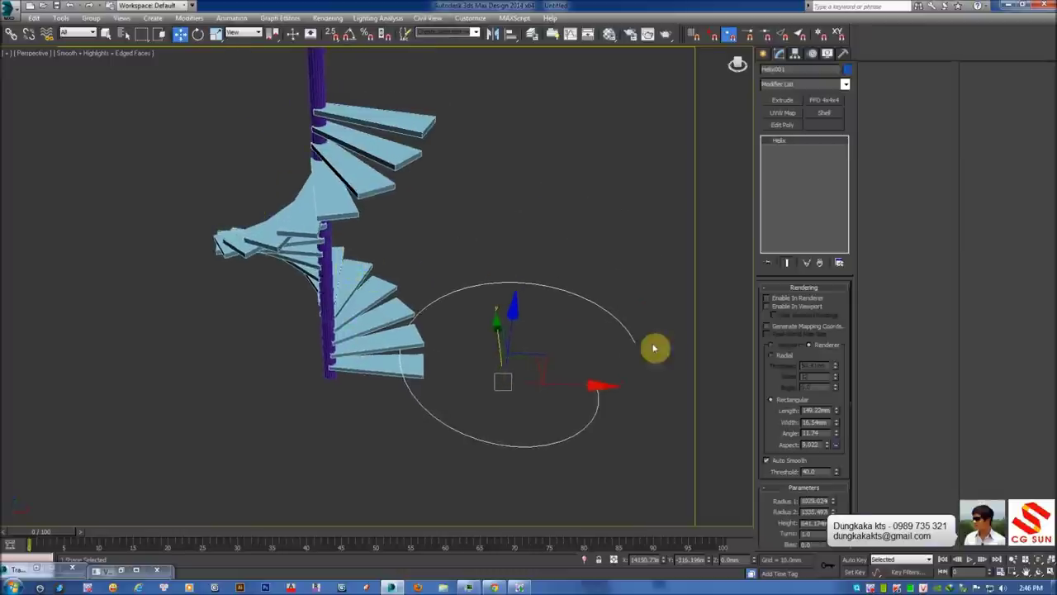
scroll(843, 283, "down", 1)
scroll(831, 302, "up", 1)
left_click(834, 289)
left_click_drag(834, 314, 830, 323)
Set both helix radii to 1000 mm, working from the Top view
key("t")
key("F3")
middle_click_drag(542, 283, 385, 245)
scroll(276, 271, "up", 2)
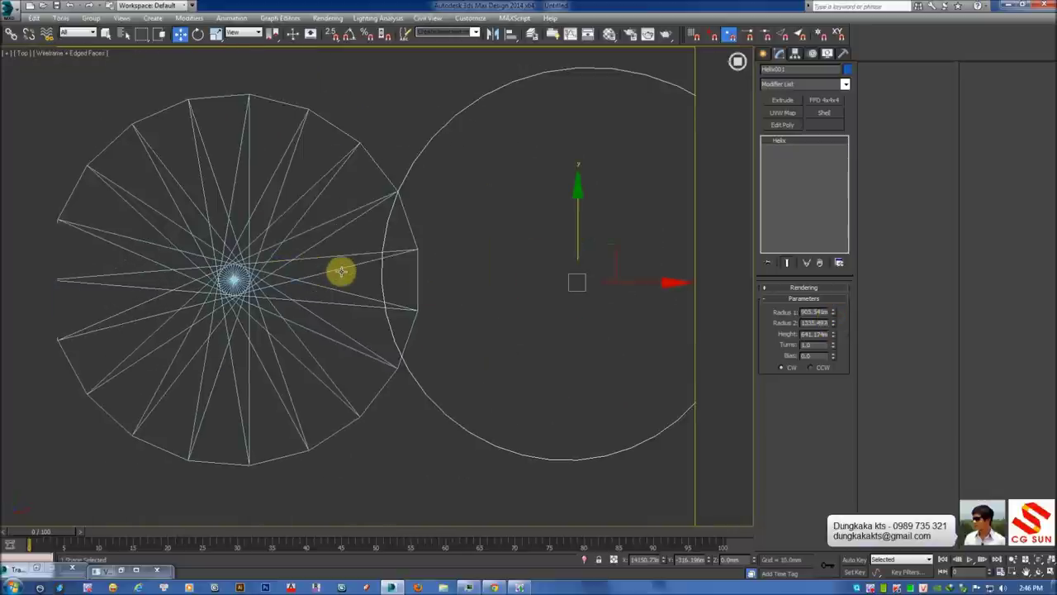
middle_click_drag(384, 241, 373, 246)
key("F3")
key("F3")
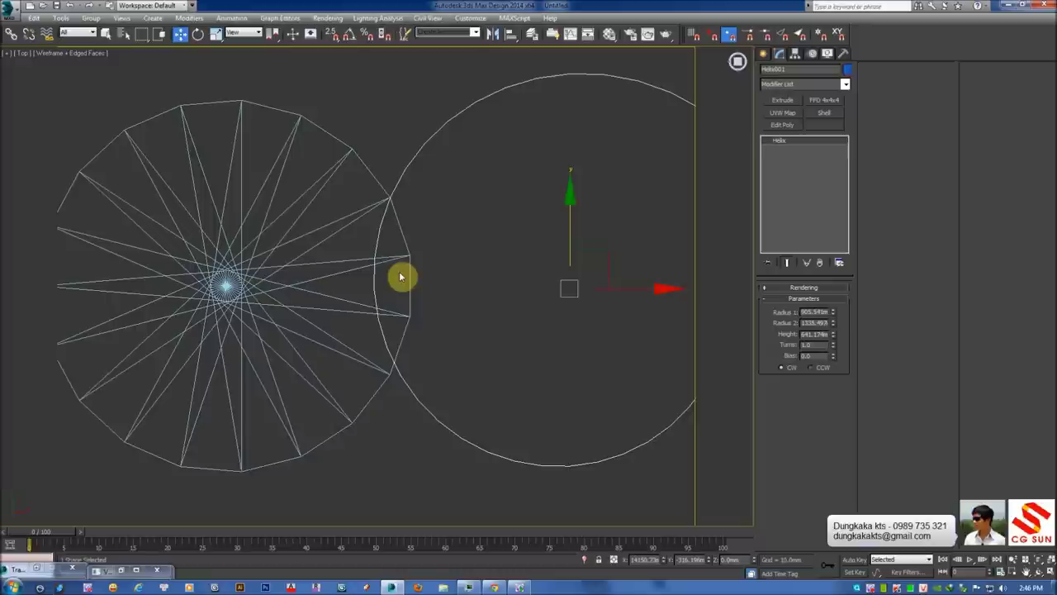
key("F3")
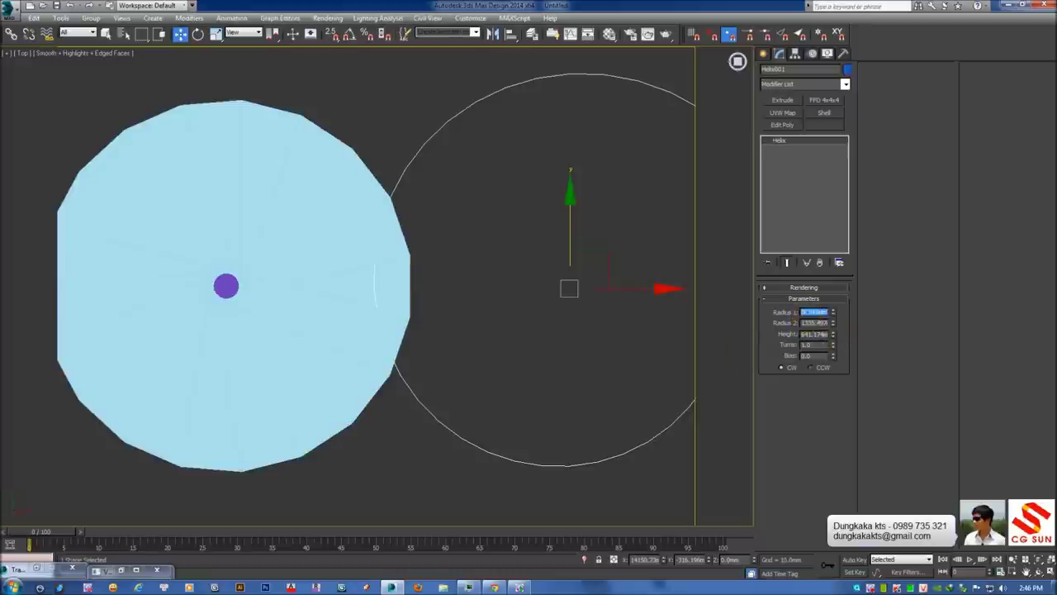
type("100")
key("Tab")
type("1")
key("Return")
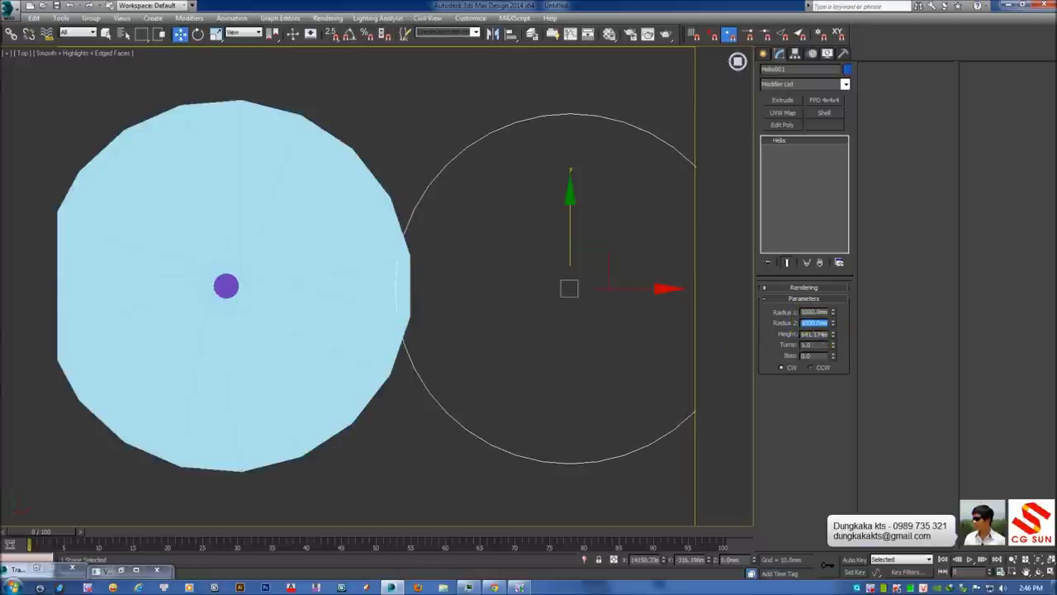
Make the helix wind counter-clockwise (CCW) and recentre the wireframe Top view on the stair
middle_click_drag(602, 319, 531, 289)
middle_click_drag(673, 314, 637, 301)
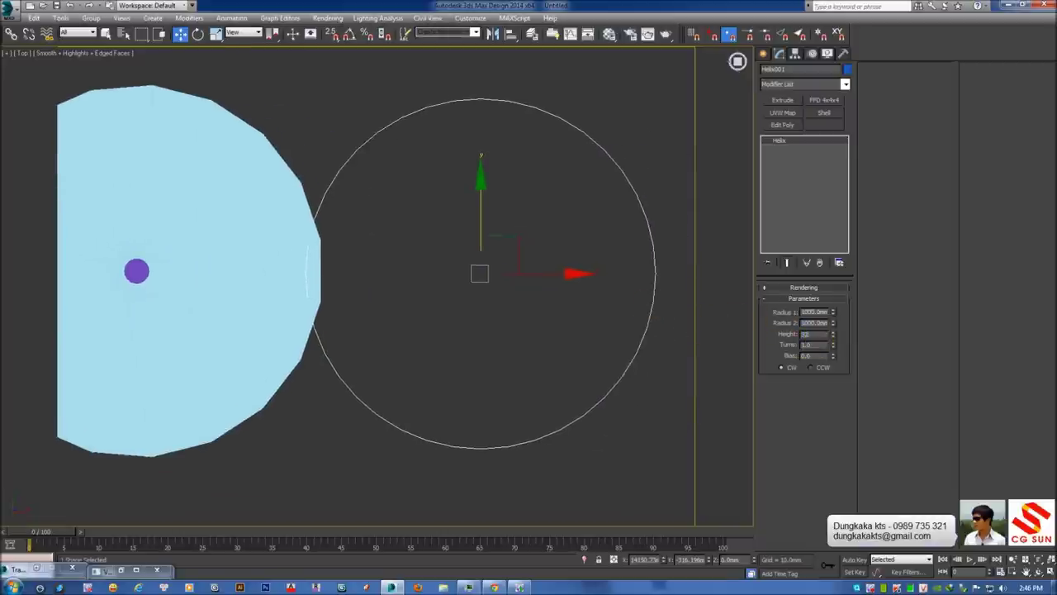
mouse_move(536, 280)
middle_mouse_down()
mouse_move(537, 303)
mouse_move(509, 267)
mouse_move(545, 339)
middle_mouse_up()
key("p")
left_click(813, 367)
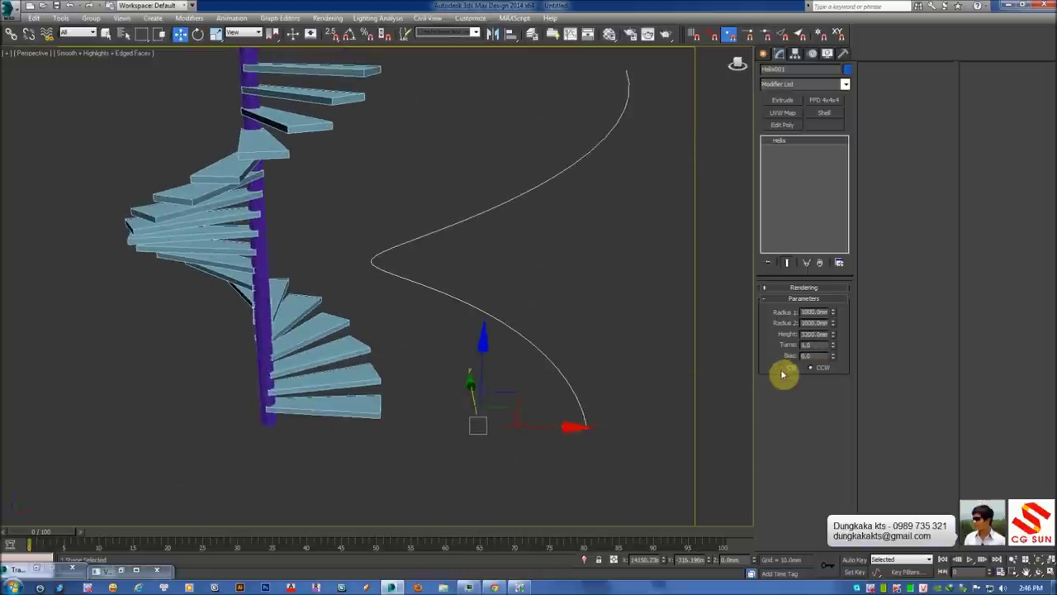
mouse_move(475, 364)
middle_mouse_down("alt")
mouse_move(488, 349)
mouse_move(583, 347)
mouse_move(591, 384)
mouse_move(552, 413)
mouse_move(540, 354)
middle_mouse_up("alt")
key("t")
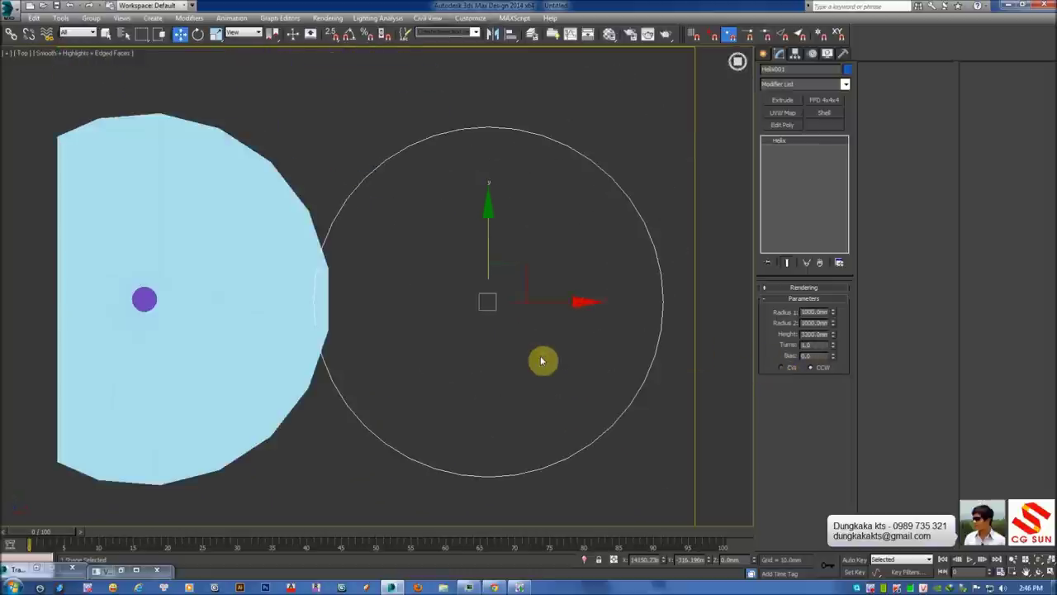
key("F3")
middle_click_drag(182, 307, 422, 306)
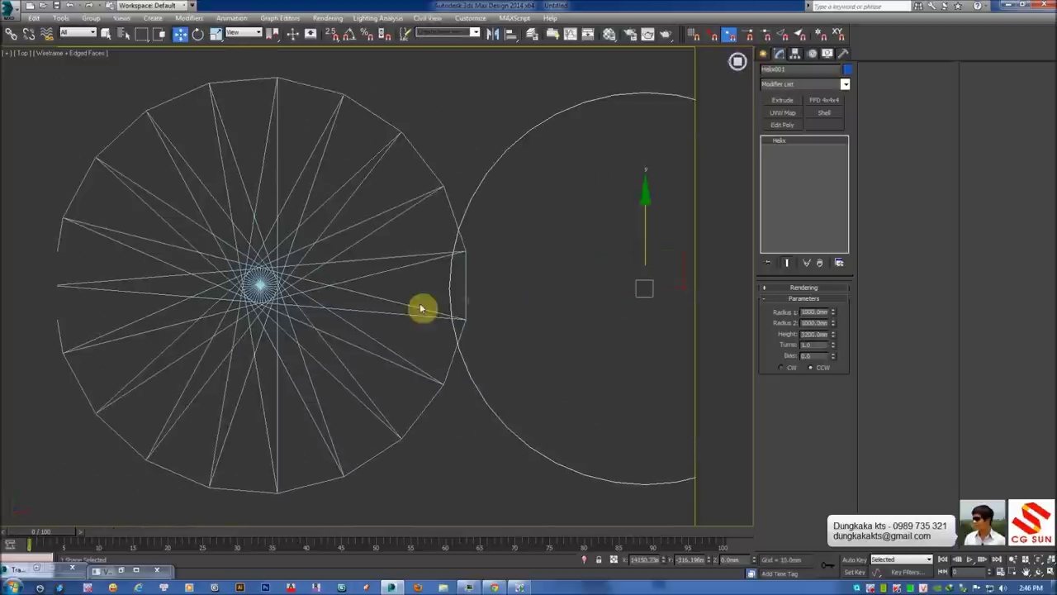
Align the helix's X and Y pivot to the stair column's pivot
left_click(341, 286)
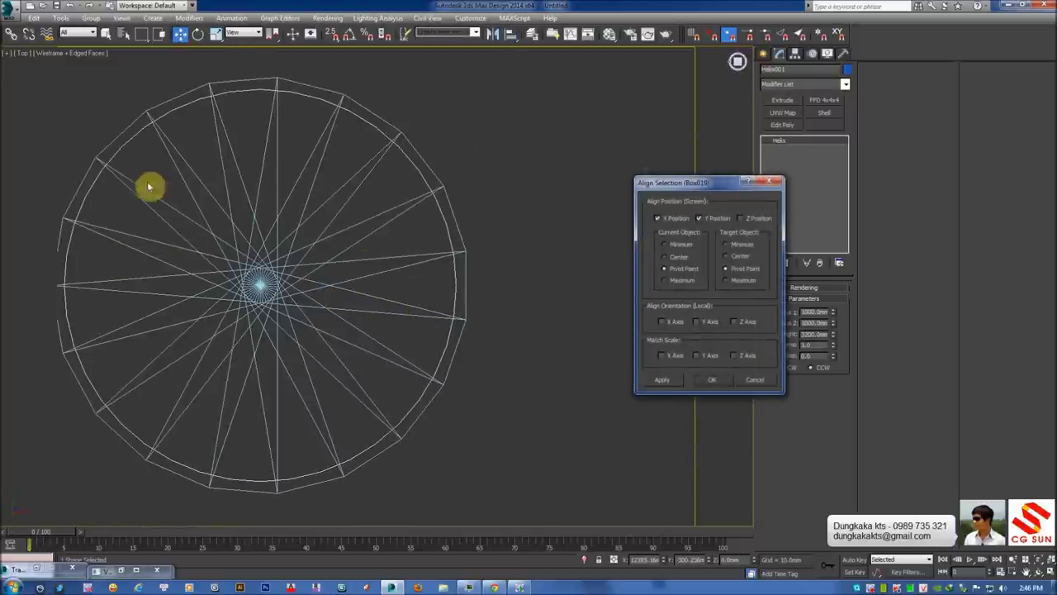
left_click(714, 382)
key("p")
key("F3")
mouse_move(539, 335)
middle_mouse_down("alt")
mouse_move(493, 283)
mouse_move(493, 259)
mouse_move(547, 319)
mouse_move(509, 264)
mouse_move(432, 278)
mouse_move(448, 267)
mouse_move(467, 295)
mouse_move(470, 354)
middle_mouse_up("alt")
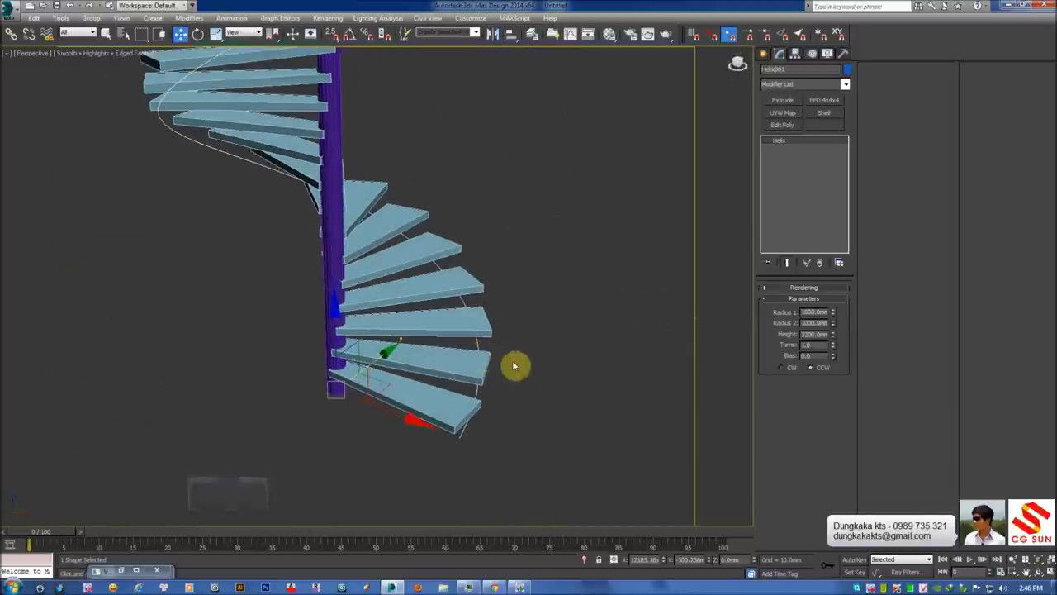
Lift the helix with Z offsets of 160 mm and more, to world Z 1060 mm
key("F12")
left_click(693, 380)
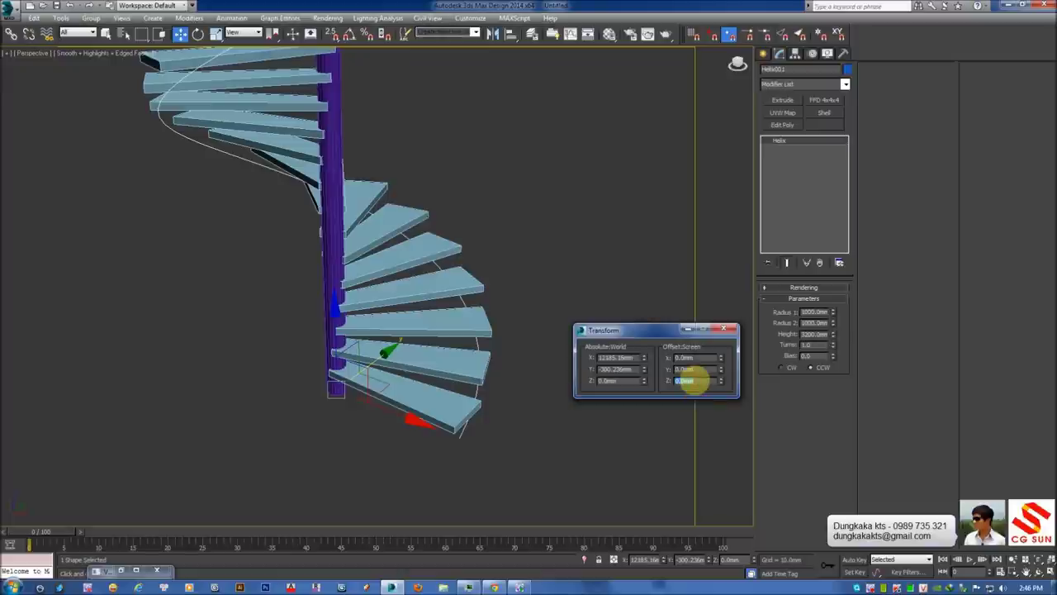
type("160")
key("Return")
mouse_move(485, 407)
middle_mouse_down("alt")
mouse_move(470, 391)
mouse_move(469, 415)
mouse_move(470, 394)
middle_mouse_up("alt")
key("F3")
key("F3")
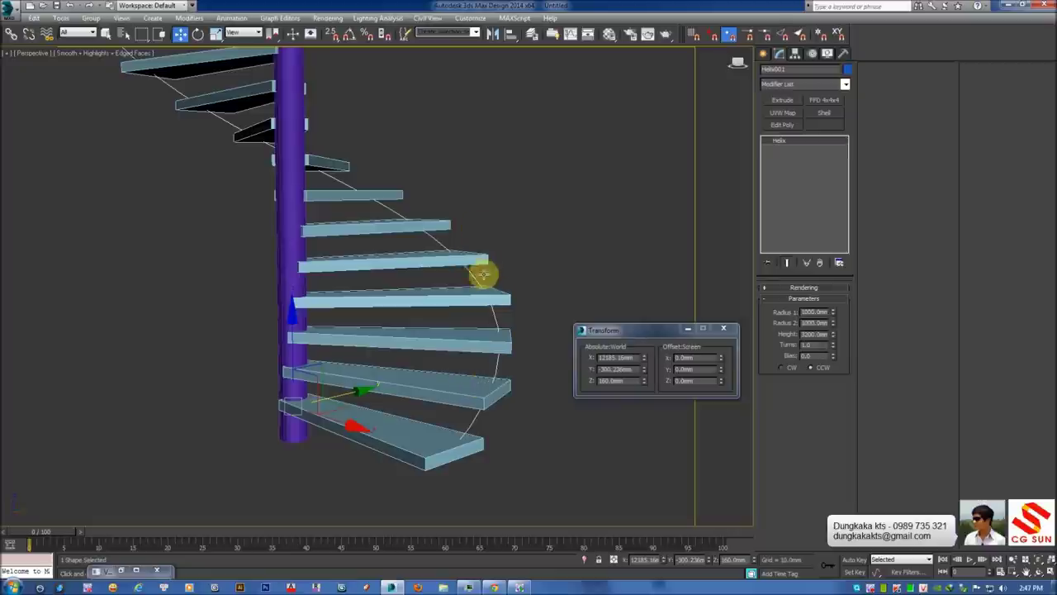
left_click(703, 381)
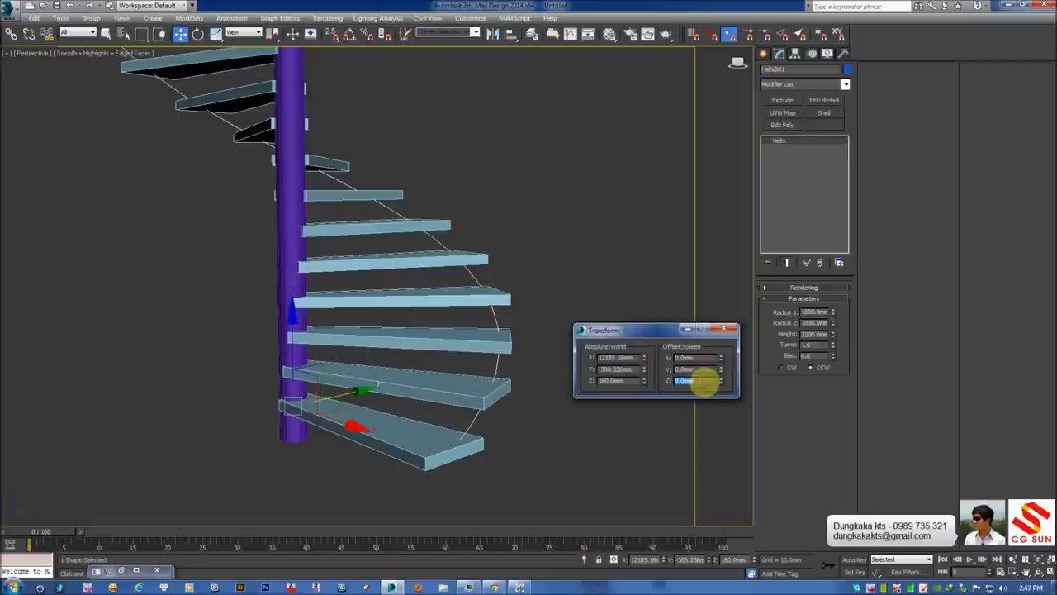
type("900")
key("Return")
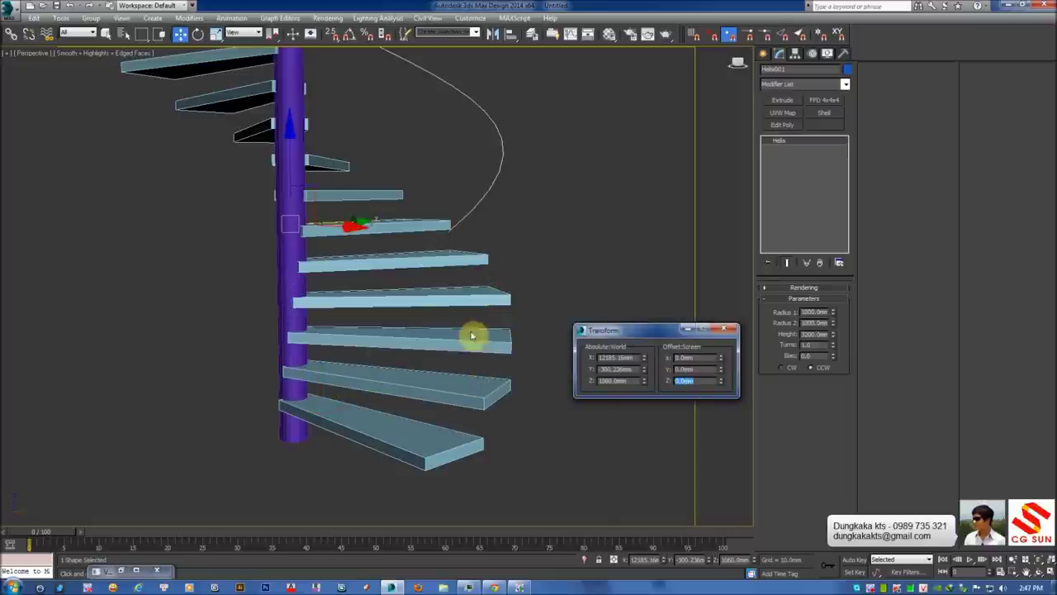
scroll(405, 292, "down", 3)
mouse_move(401, 319)
middle_mouse_down("alt")
mouse_move(481, 303)
mouse_move(427, 295)
middle_mouse_up("alt")
left_click(432, 293)
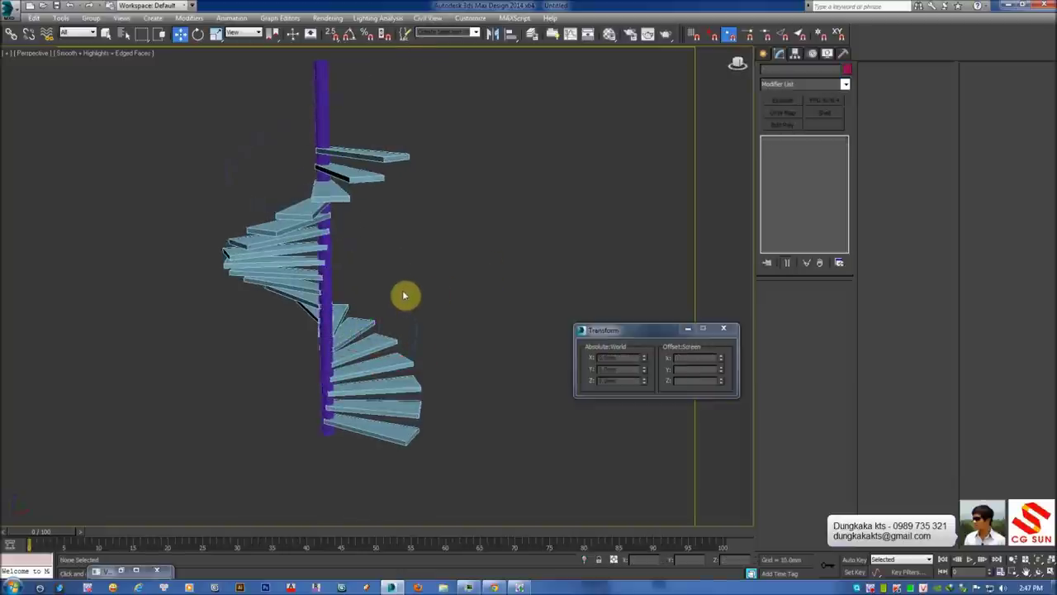
Shift-drag the helix downward and make an independent Copy of it
left_click(408, 306)
mouse_move(448, 319)
middle_mouse_down("alt")
mouse_move(383, 312)
mouse_move(450, 314)
mouse_move(451, 271)
middle_mouse_up("alt")
left_click(450, 314)
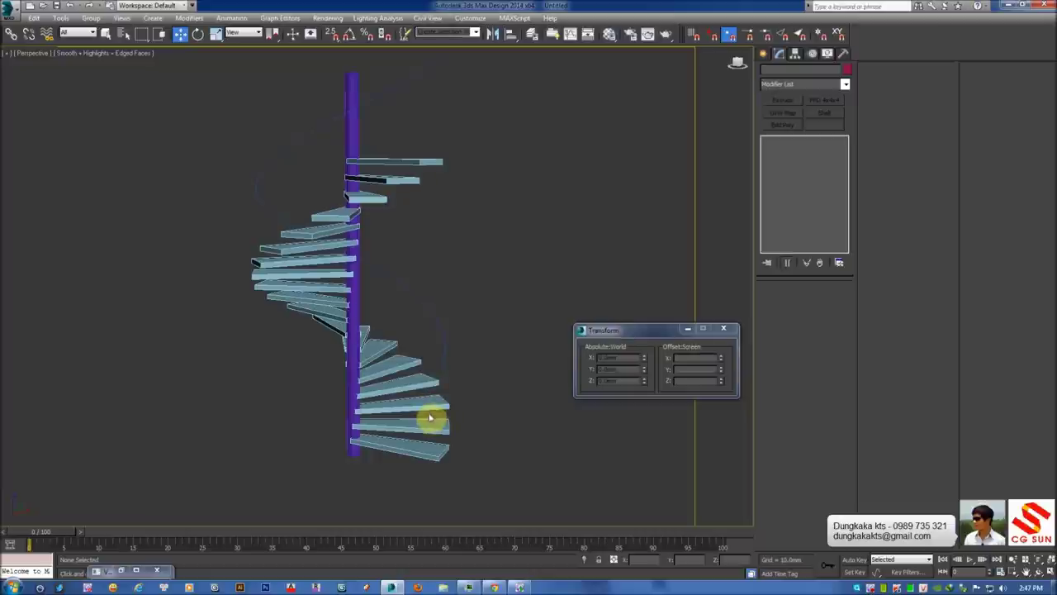
left_click(438, 367)
mouse_move(439, 371)
middle_mouse_down("alt")
mouse_move(415, 349)
mouse_move(402, 248)
middle_mouse_up("alt")
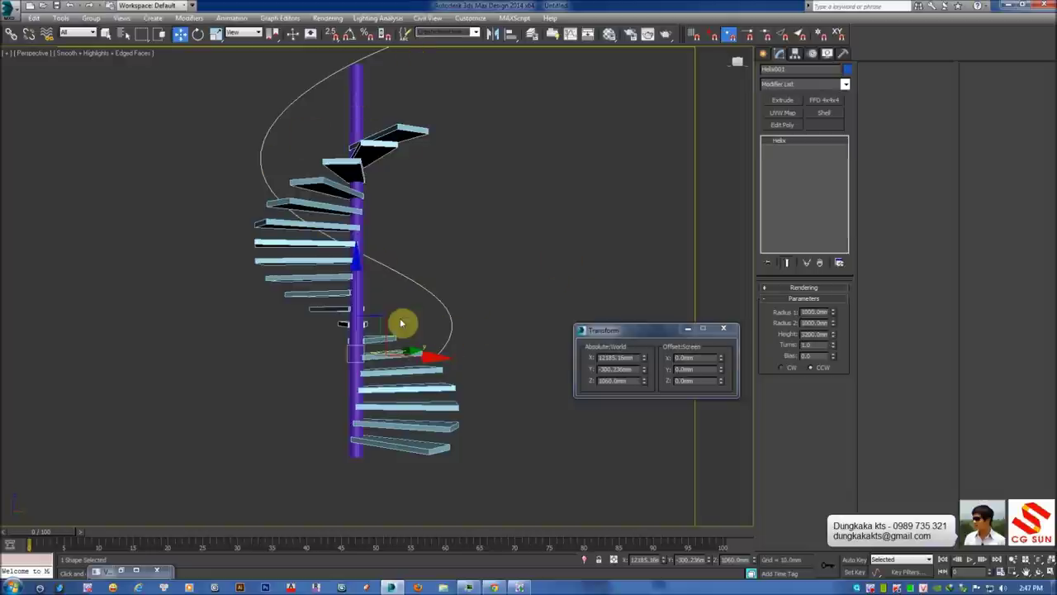
left_click_drag(356, 286, 358, 305, "shift")
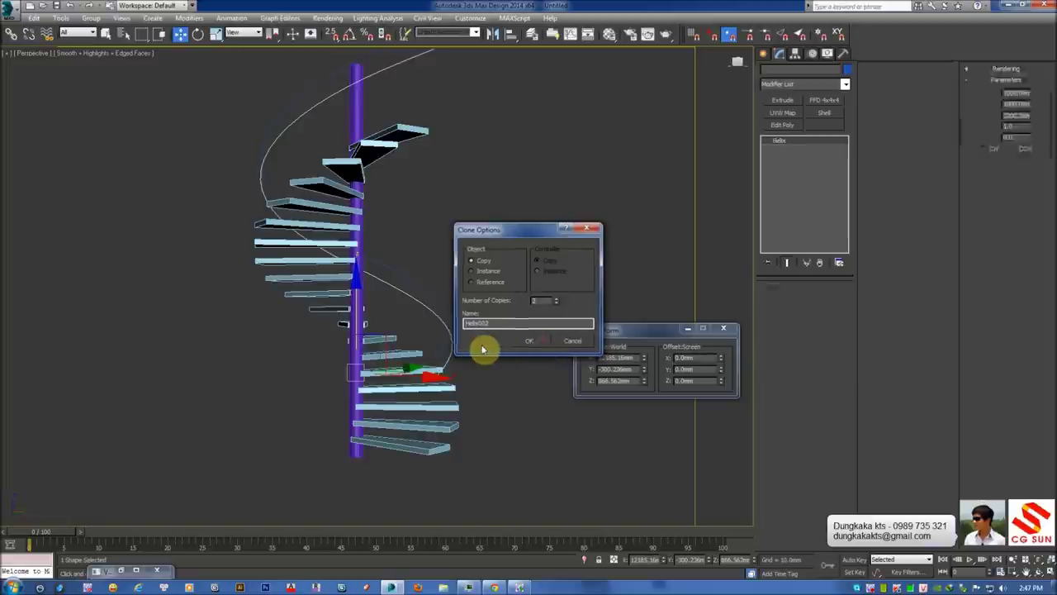
left_click(529, 341)
Select only the lower helix copy and move it further down the steps
scroll(455, 337, "up", 3)
left_click(446, 314, "ctrl")
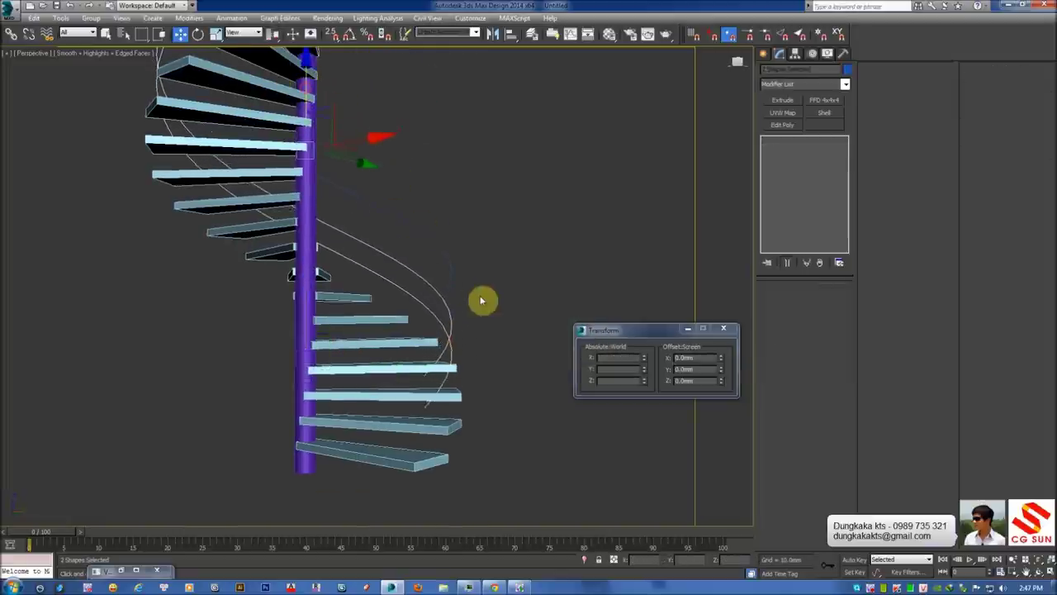
left_click(447, 324)
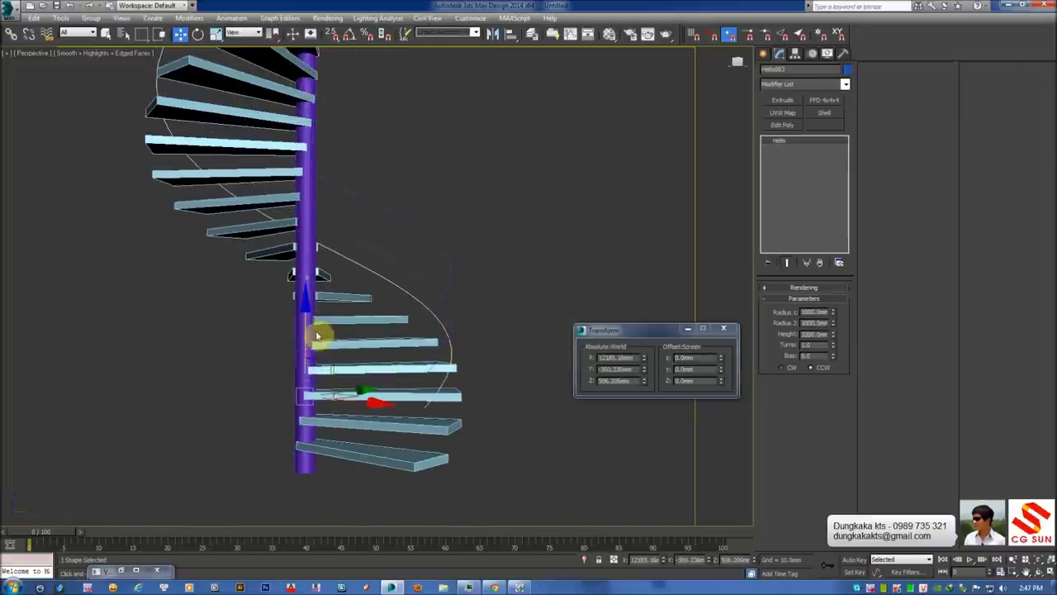
left_click_drag(307, 332, 325, 350)
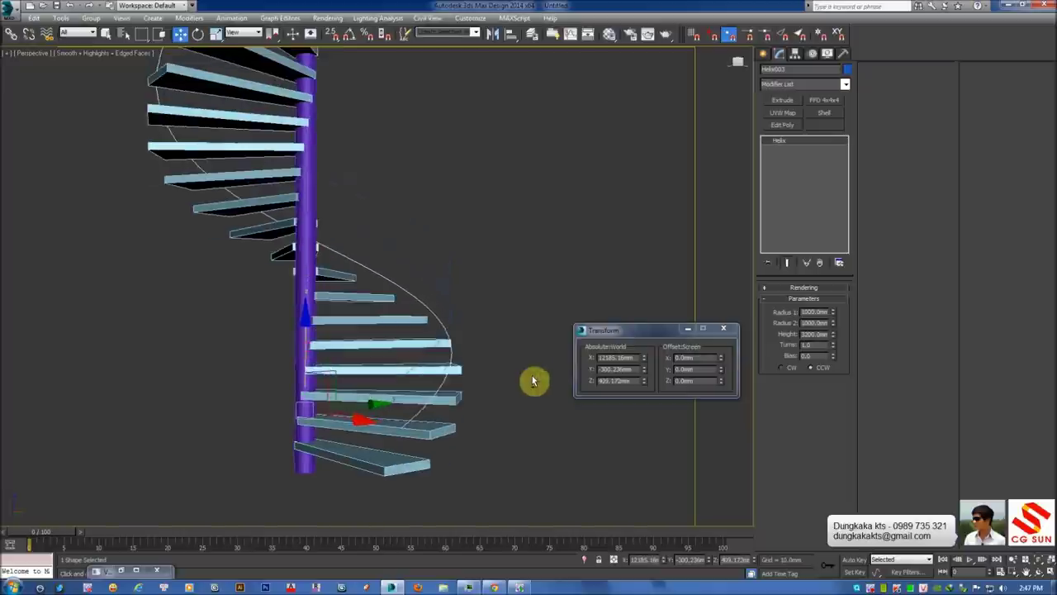
Enable viewport display for the lower helix as a Radial tube and edit its thickness
left_click(797, 288)
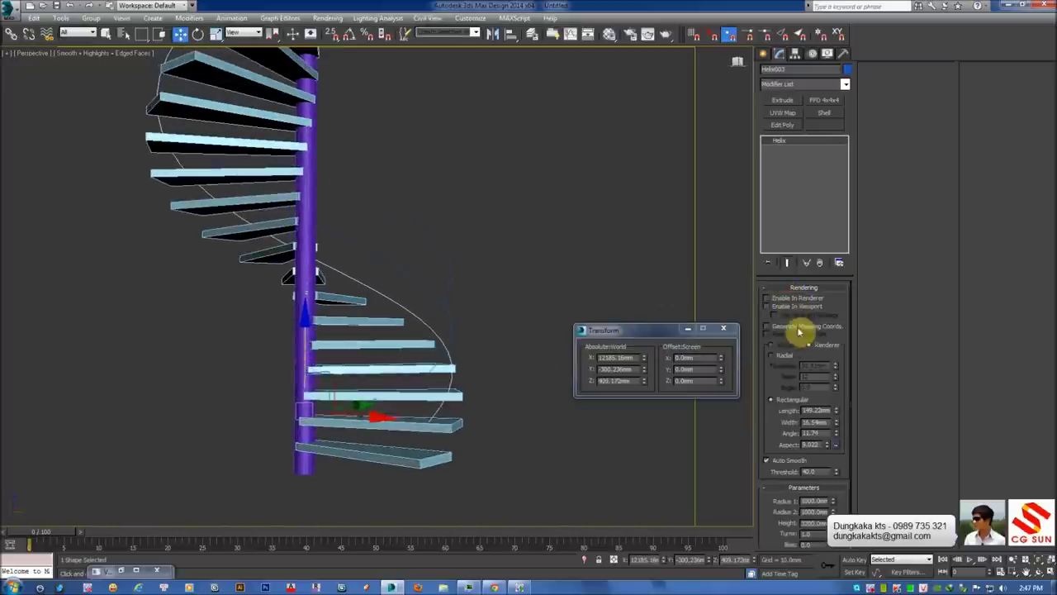
left_click(789, 307)
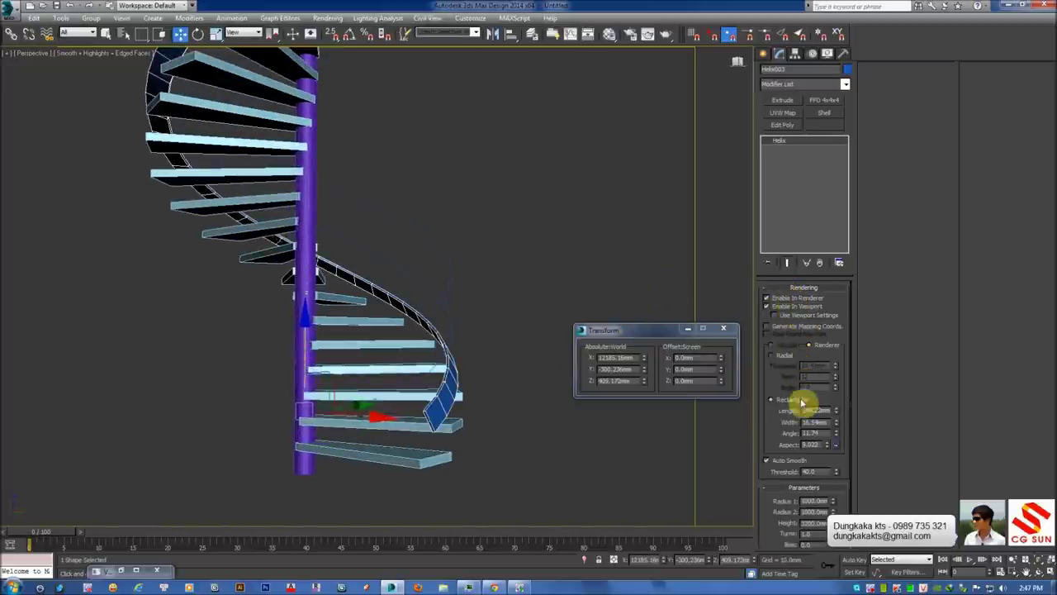
left_click(771, 355)
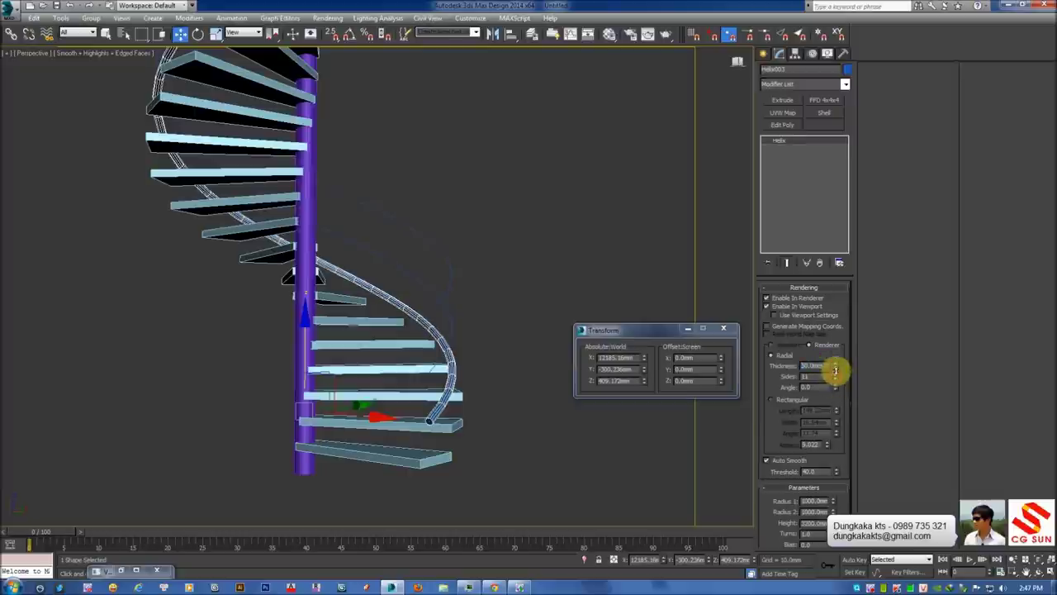
left_click(490, 232)
left_click(443, 308)
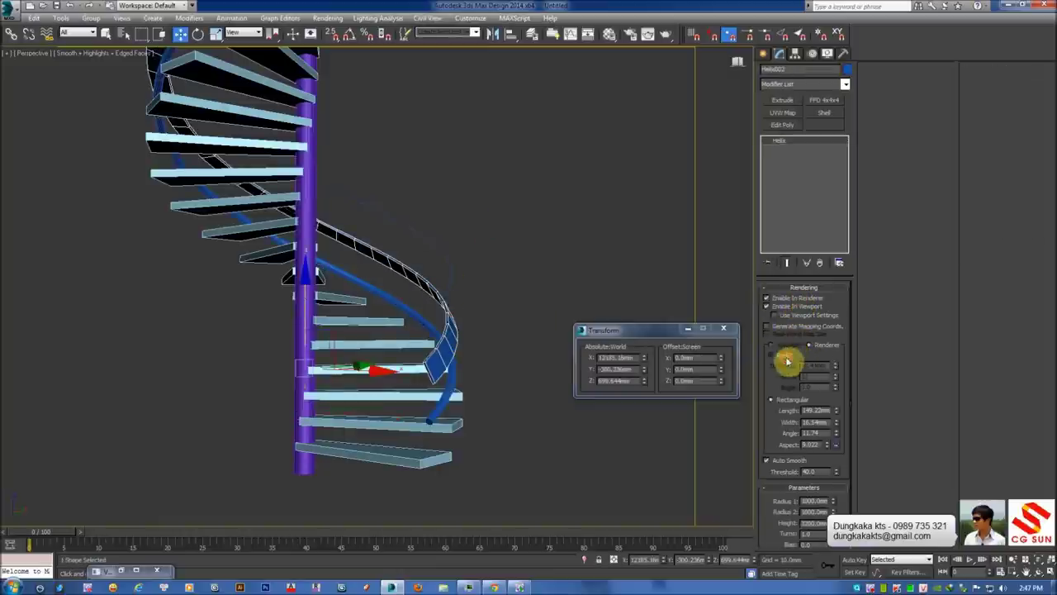
left_click(787, 359)
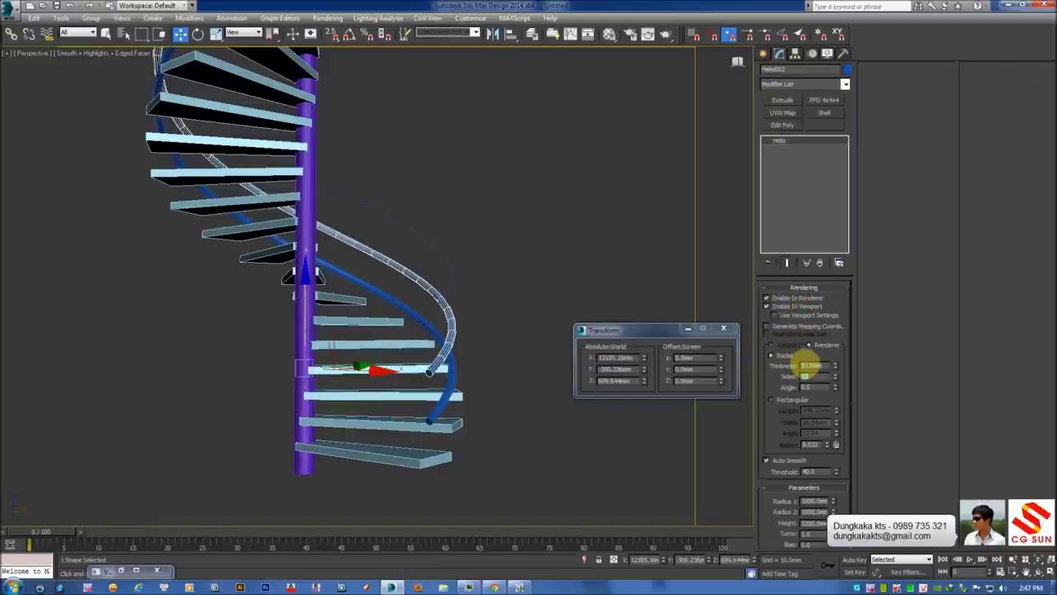
double_click(811, 365)
Make Helix001 a viewport-visible Radial tube with 20 mm thickness
left_click(448, 273)
left_click(770, 355)
double_click(811, 366)
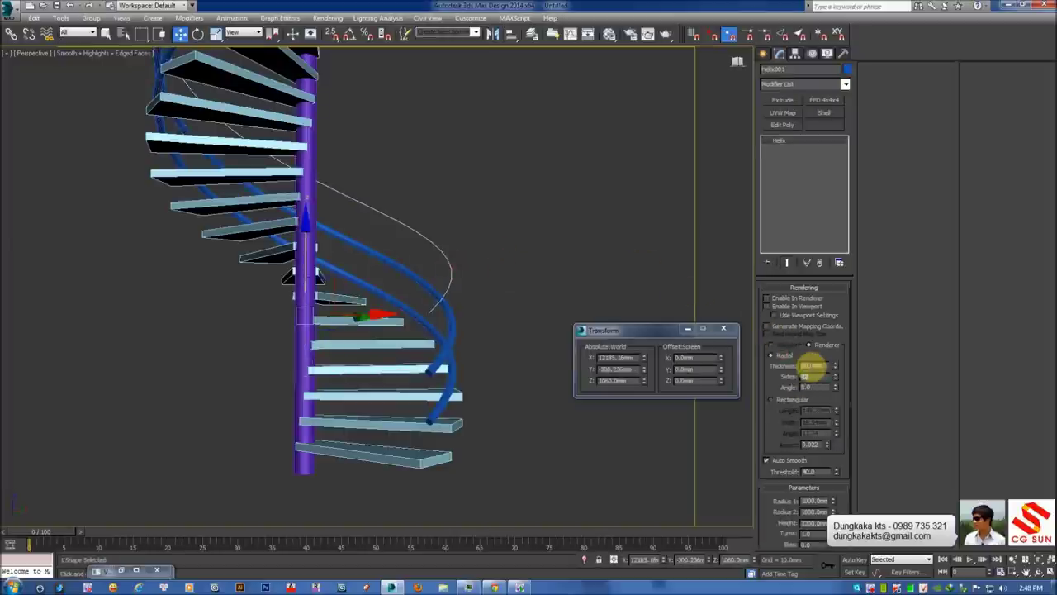
left_click(800, 307)
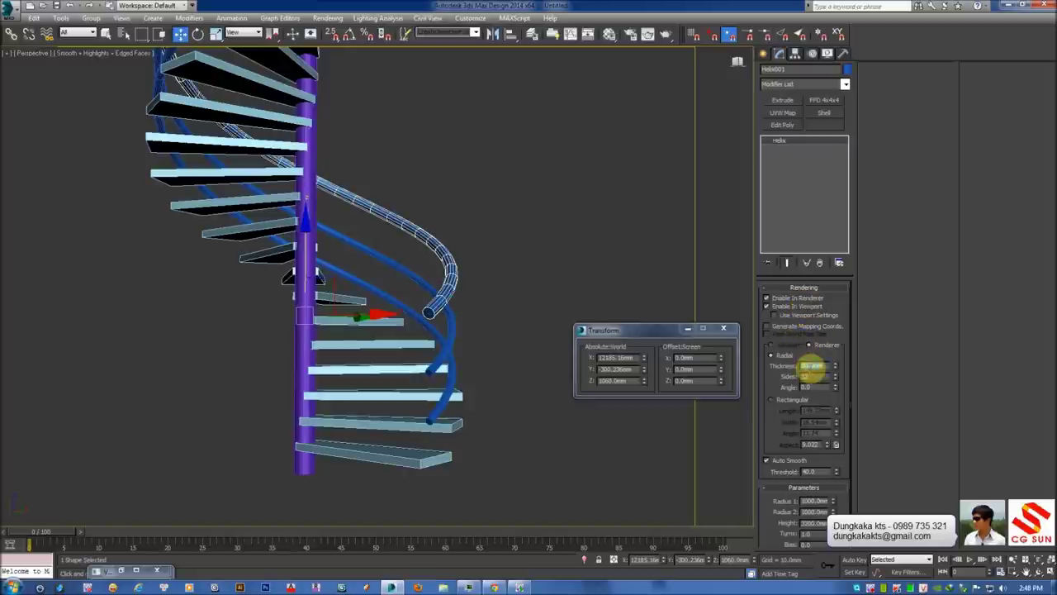
type("20")
key("Return")
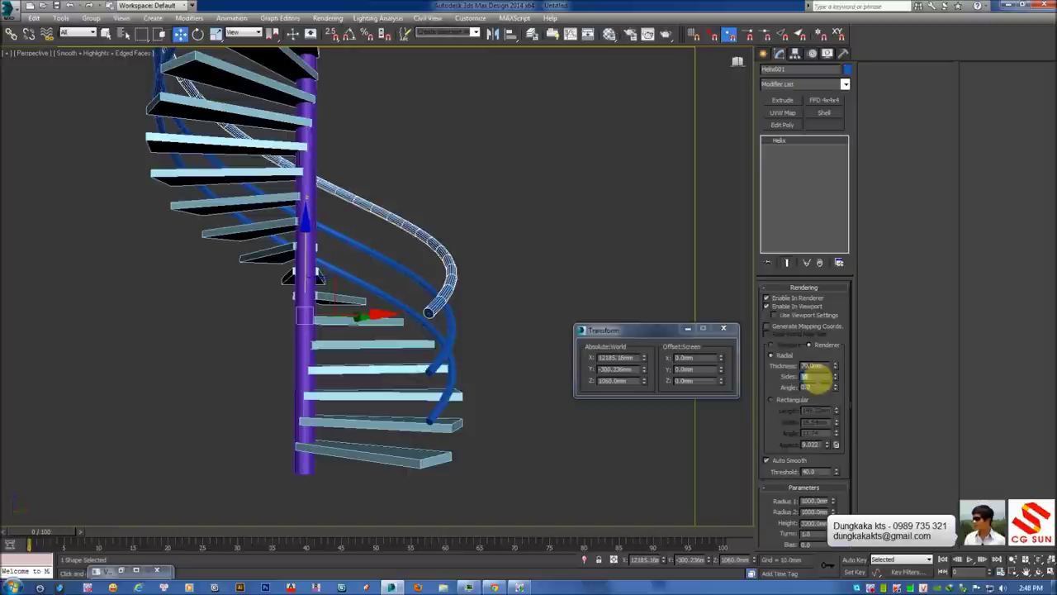
left_click(514, 321)
mouse_move(510, 317)
middle_mouse_down("alt")
mouse_move(349, 347)
mouse_move(581, 250)
mouse_move(436, 302)
mouse_move(340, 294)
mouse_move(588, 281)
mouse_move(537, 198)
mouse_move(512, 239)
mouse_move(496, 311)
middle_mouse_up("alt")
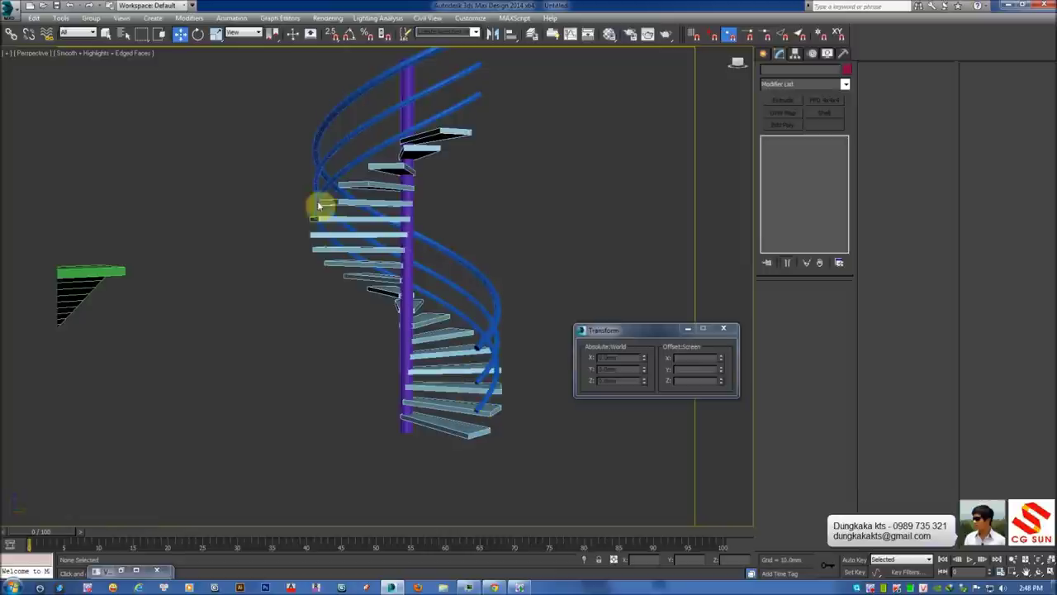
Delete one helix handrail and move the baluster over to the spiral stair
middle_click_drag(472, 283, 480, 330, "alt")
left_click(475, 324)
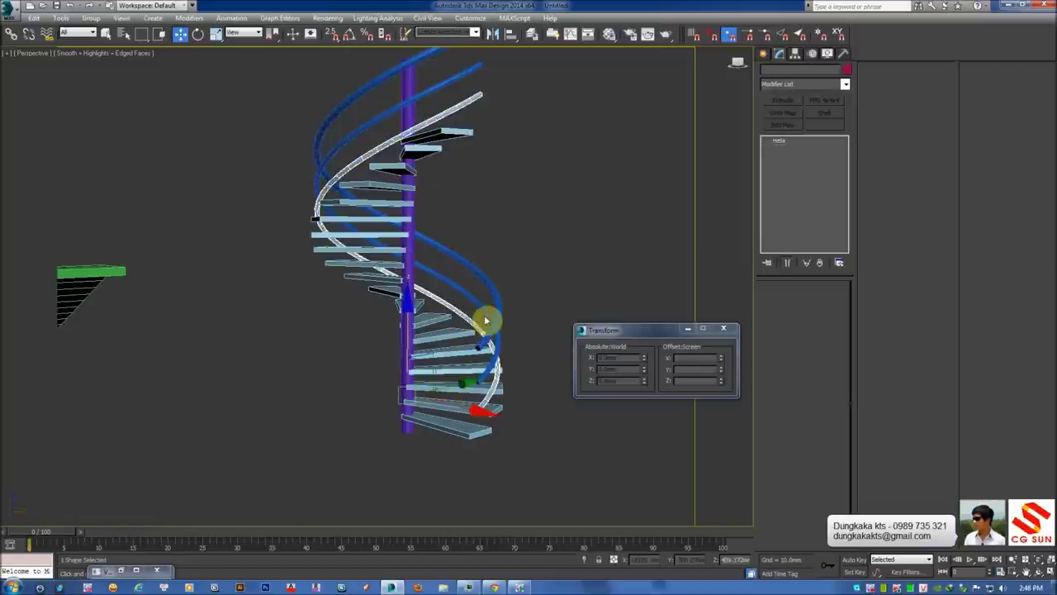
key("Delete")
mouse_move(401, 314)
middle_mouse_down("alt")
mouse_move(429, 344)
mouse_move(224, 283)
mouse_move(253, 243)
mouse_move(203, 242)
middle_mouse_up("alt")
left_click(175, 258)
middle_click_drag(273, 273, 229, 264, "alt")
left_click_drag(232, 252, 713, 274)
key("Return")
Align the baluster centre-to-centre with the bottom step, including height
key("z")
scroll(397, 237, "down", 5)
mouse_move(380, 299)
middle_mouse_down("alt")
mouse_move(415, 306)
mouse_move(394, 338)
middle_mouse_up("alt")
left_click(387, 419)
left_click(740, 218)
left_click(673, 257)
left_click(735, 257)
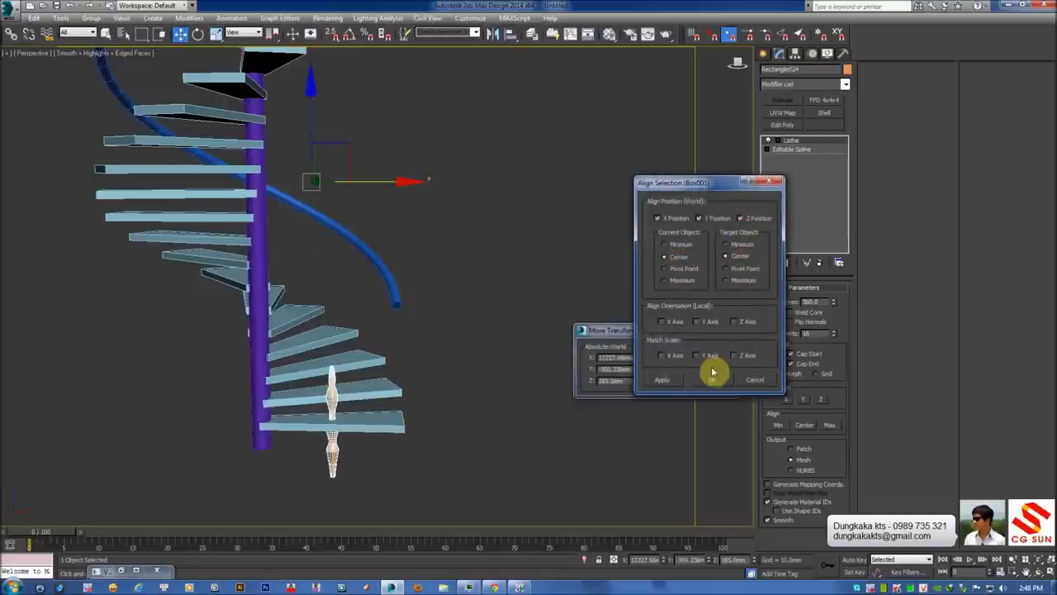
left_click(707, 385)
Realign the baluster's bottom (Z Min) to the bottom step's top surface (Z Max)
mouse_move(545, 375)
middle_mouse_down("alt")
mouse_move(463, 382)
mouse_move(364, 356)
middle_mouse_up("alt")
key("alt+a")
left_click(386, 420)
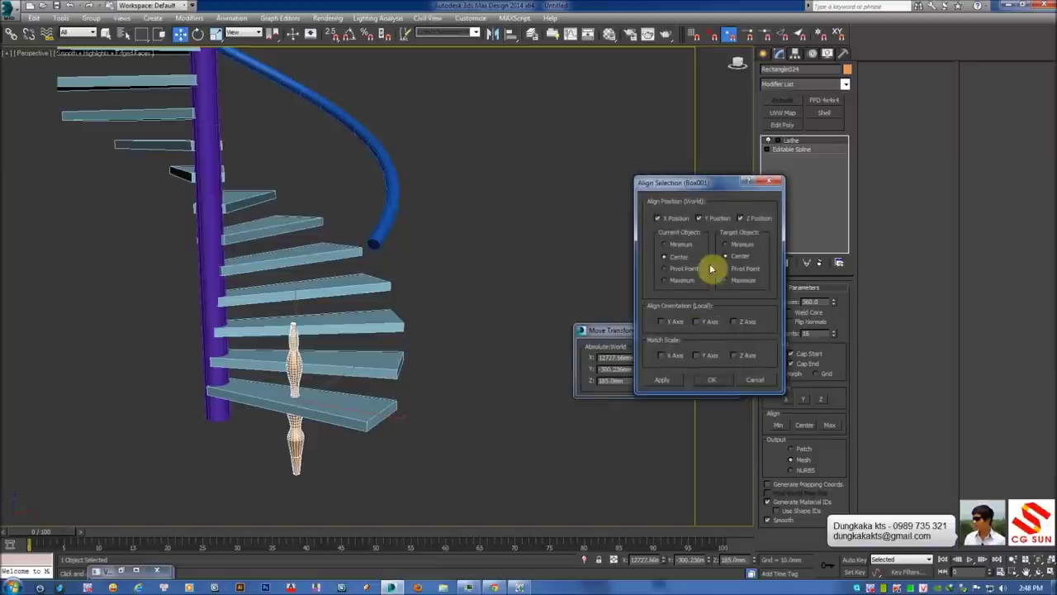
left_click(677, 219)
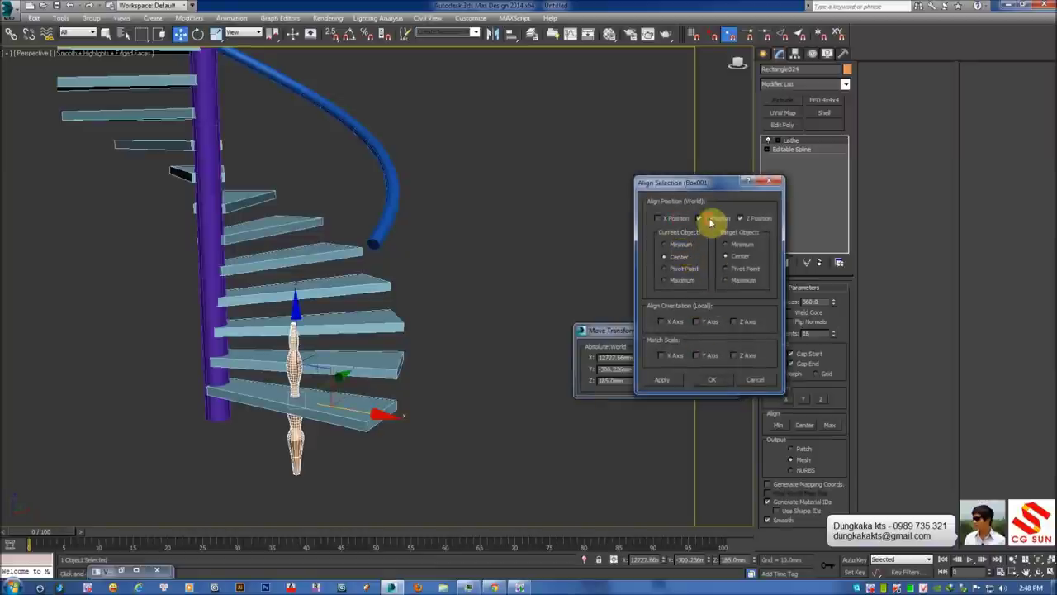
left_click(712, 218)
left_click(678, 245)
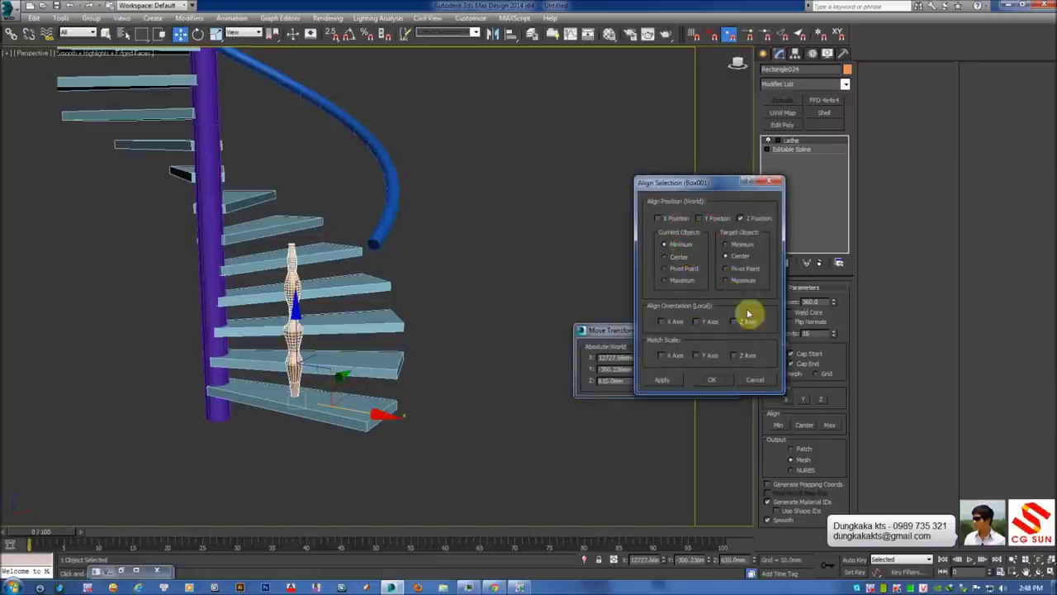
left_click(726, 281)
left_click(661, 379)
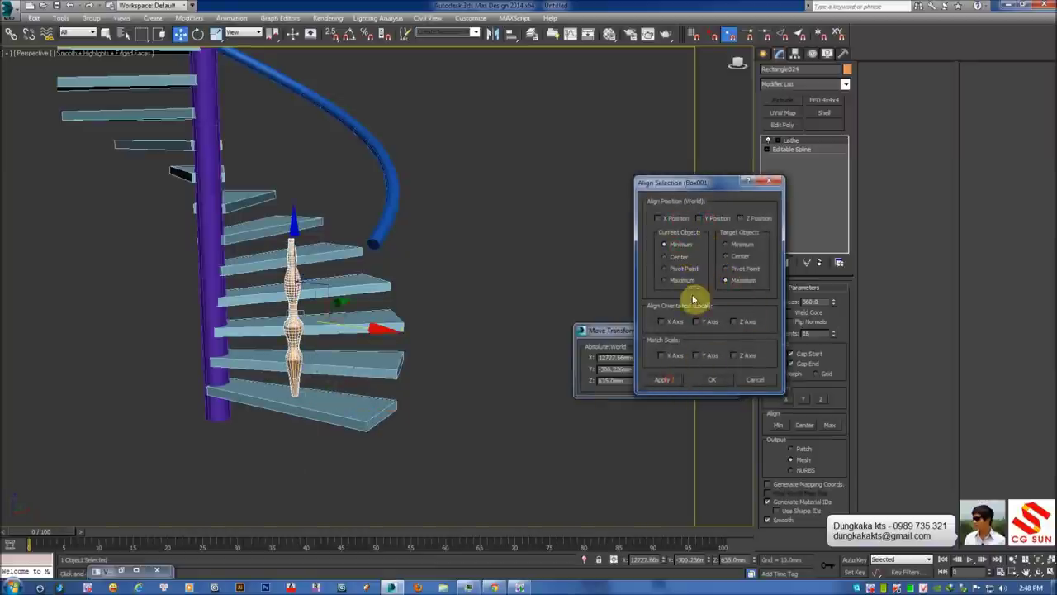
Align the baluster's outer side with the step's outer end (X Max to Max)
left_click(674, 218)
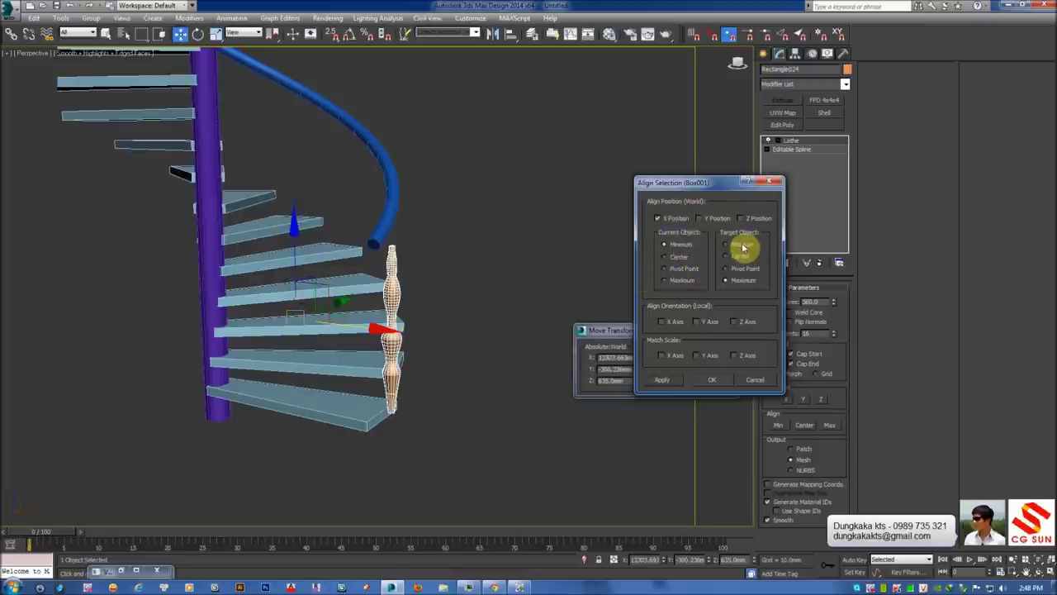
left_click(679, 280)
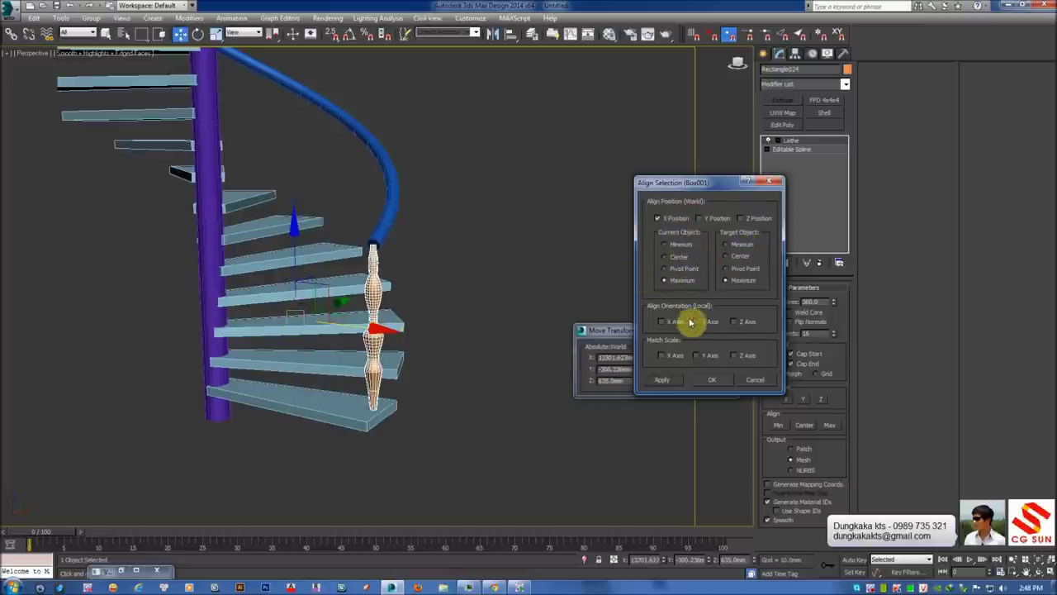
left_click(712, 379)
scroll(430, 289, "up", 2)
scroll(460, 292, "up", 1)
scroll(418, 233, "up", 2)
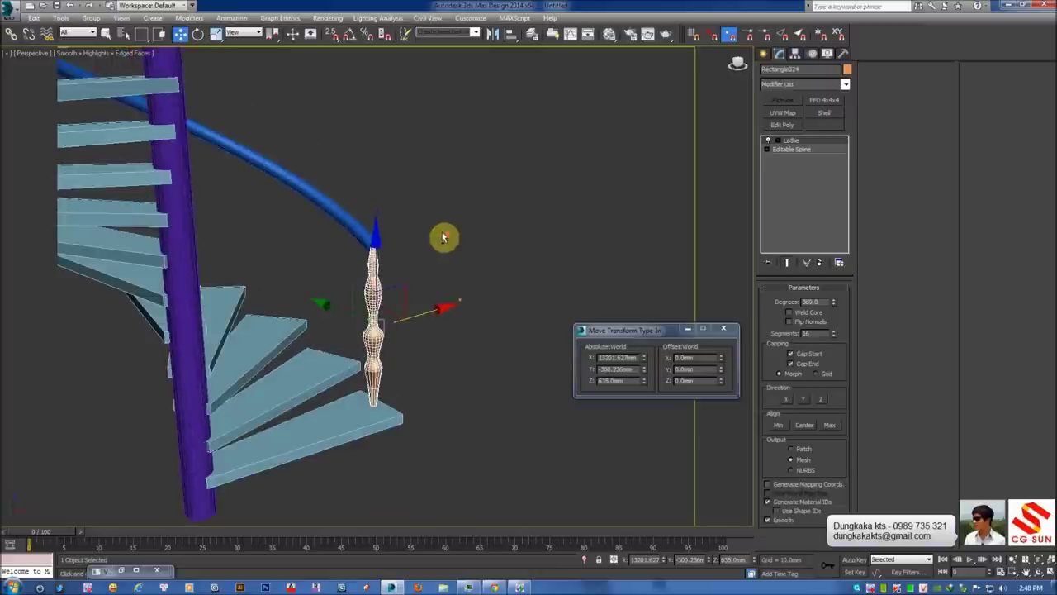
scroll(443, 236, "up", 2)
mouse_move(372, 253)
middle_mouse_down("alt")
mouse_move(401, 251)
mouse_move(278, 245)
mouse_move(281, 236)
mouse_move(368, 234)
mouse_move(408, 175)
mouse_move(362, 188)
mouse_move(396, 213)
middle_mouse_up("alt")
Select the helix handrail and turn off its viewport tube rendering
left_click(351, 218)
left_click(348, 180)
left_click(816, 288)
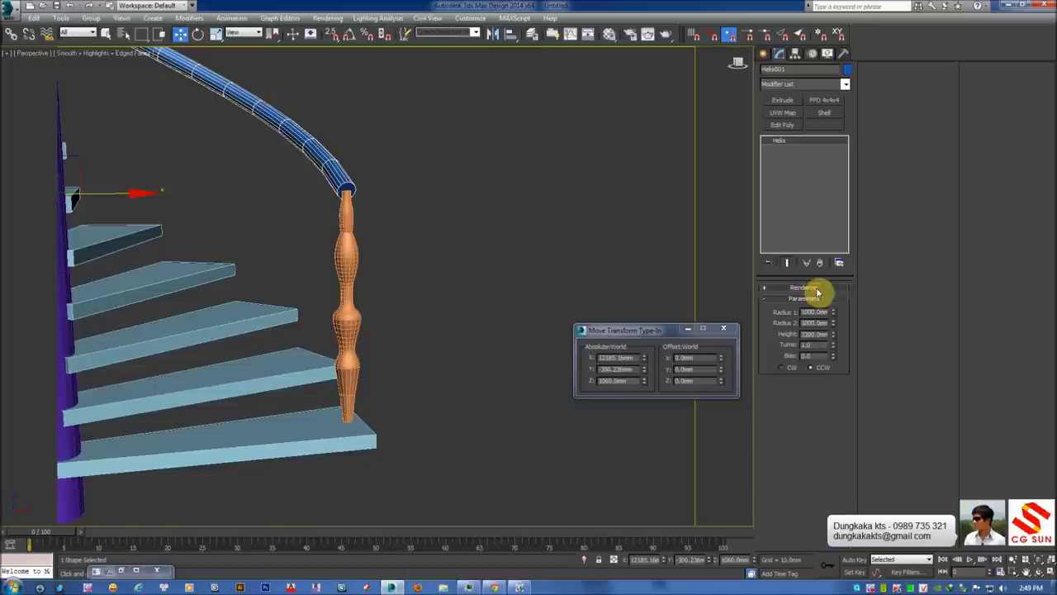
left_click(805, 289)
left_click(814, 289)
left_click(801, 292)
left_click(798, 307)
left_click(817, 288)
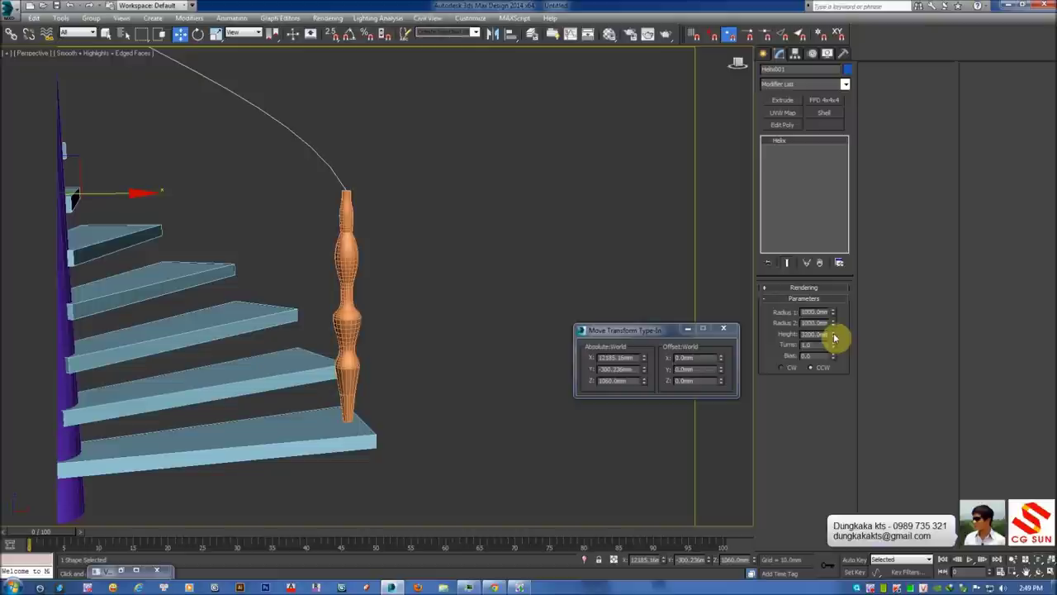
mouse_move(464, 247)
middle_mouse_down("alt")
mouse_move(476, 278)
mouse_move(307, 136)
middle_mouse_up("alt")
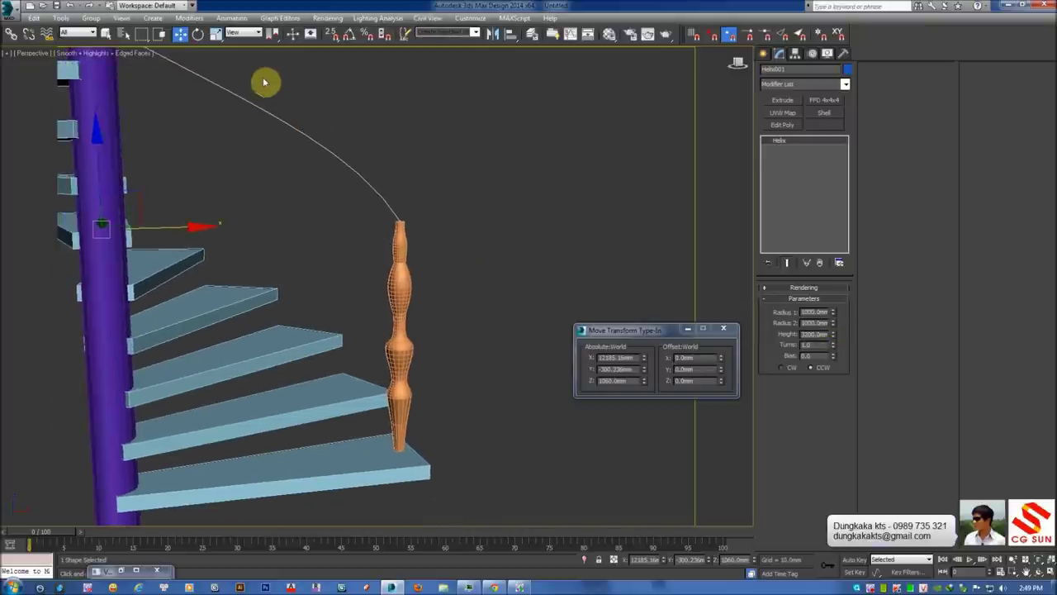
Rotate the handrail slightly about Z and re-enable its rendering in the viewport
left_click(198, 33)
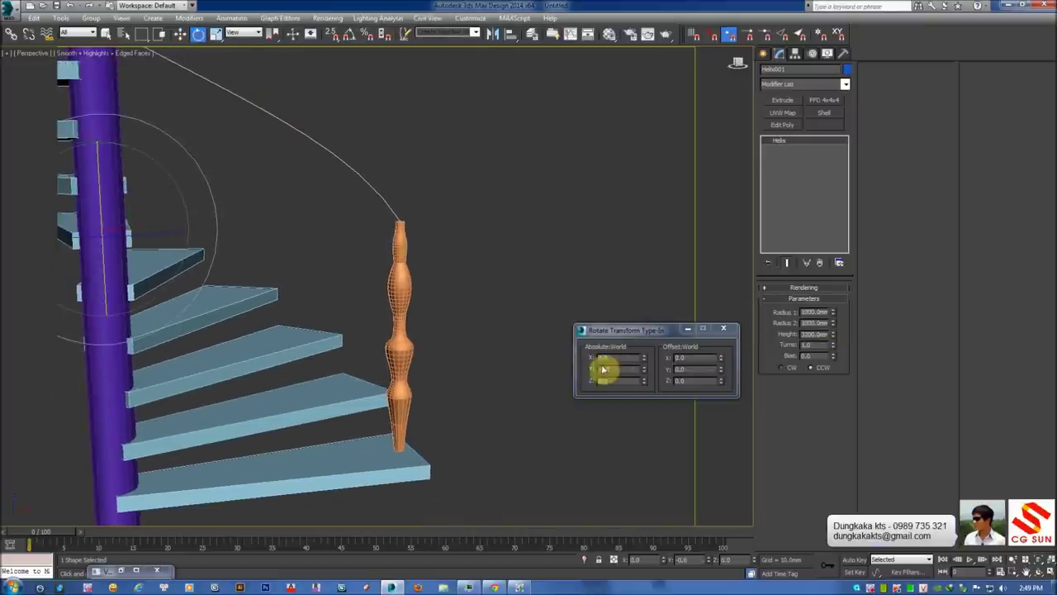
left_click_drag(720, 385, 720, 387)
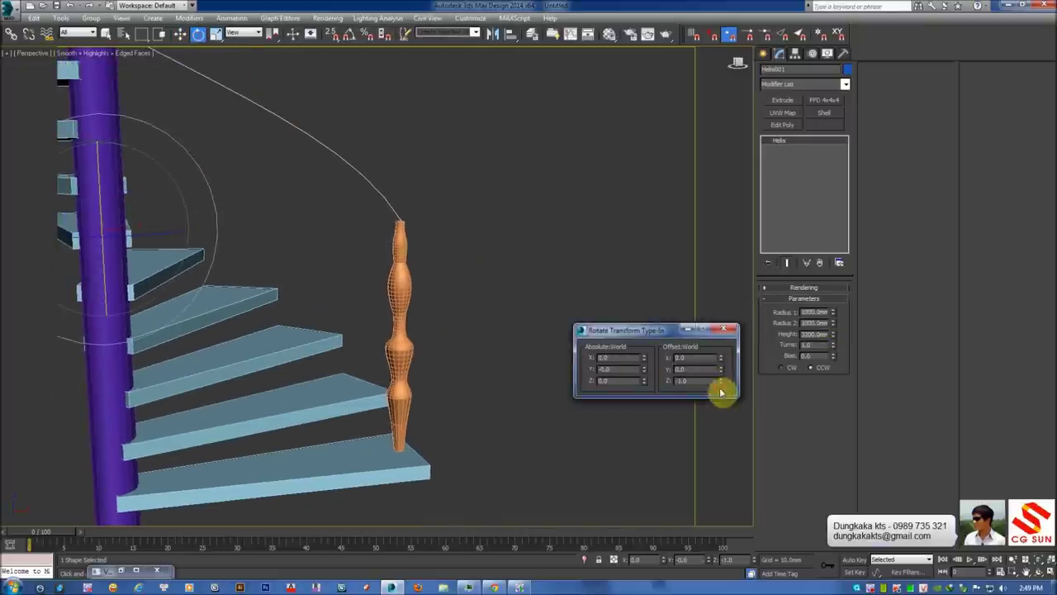
left_click(779, 287)
left_click(766, 297)
left_click(767, 305)
scroll(468, 243, "up", 1)
scroll(493, 259, "up", 2)
Nudge the handrail to about -1° around Z so its end caps the baluster
left_click_drag(723, 386, 719, 384)
scroll(430, 236, "up", 2)
scroll(430, 236, "up", 2)
scroll(545, 218, "down", 3)
left_click(456, 258)
left_click(401, 281)
middle_click_drag(400, 281, 487, 308)
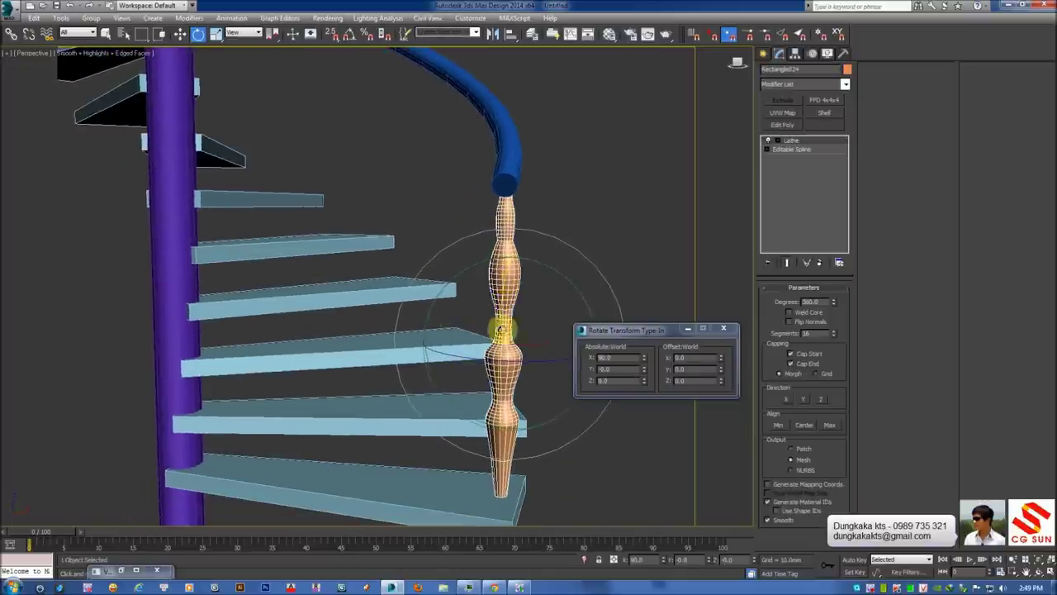
middle_click_drag(377, 240, 397, 322, "alt")
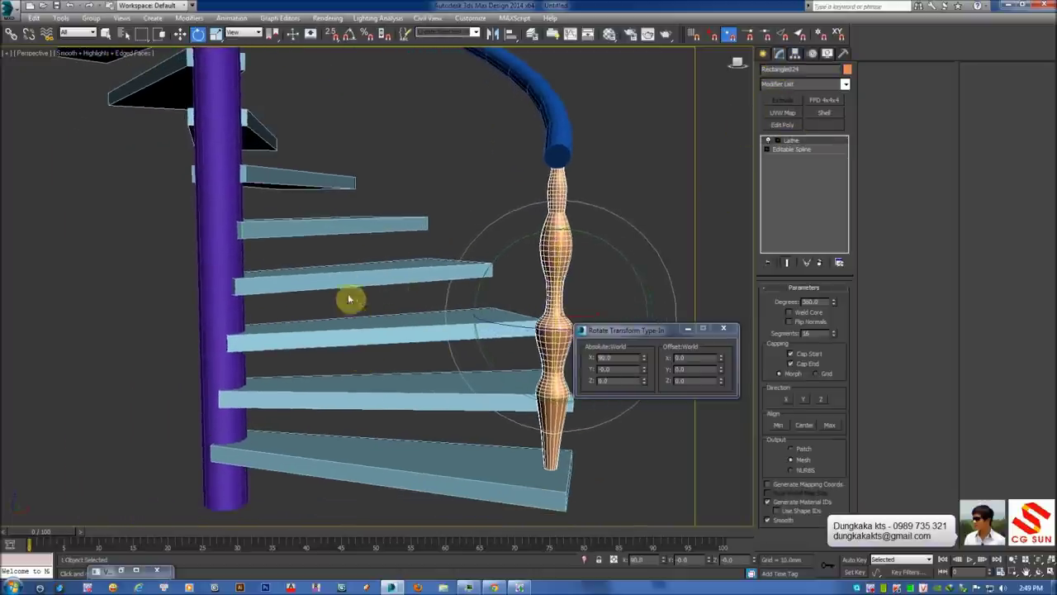
With Affect Pivot Only, align the baluster's X/Y pivot to the purple column's pivot
left_click(794, 56)
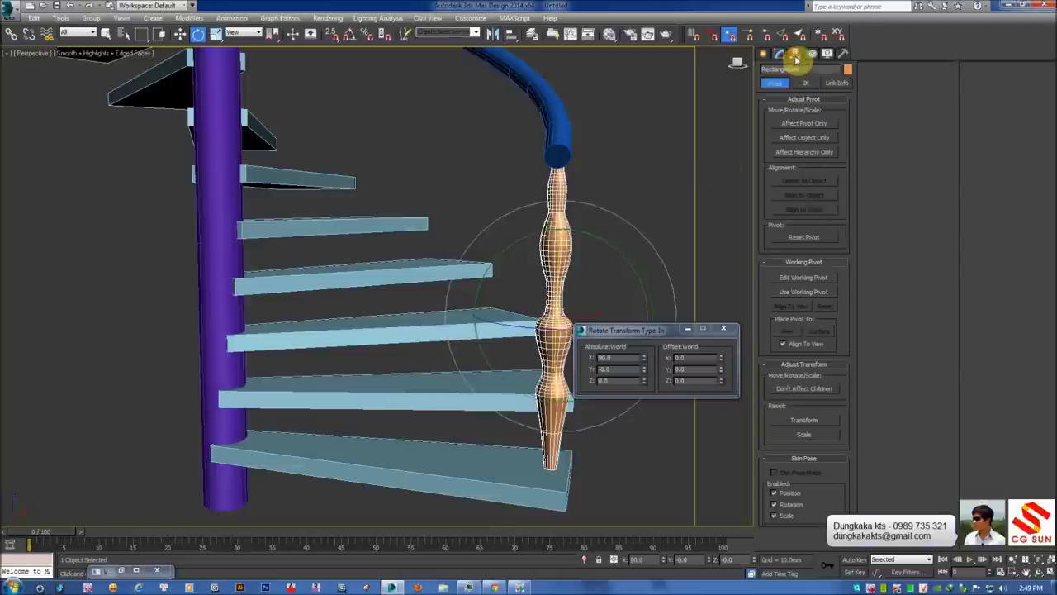
left_click(789, 124)
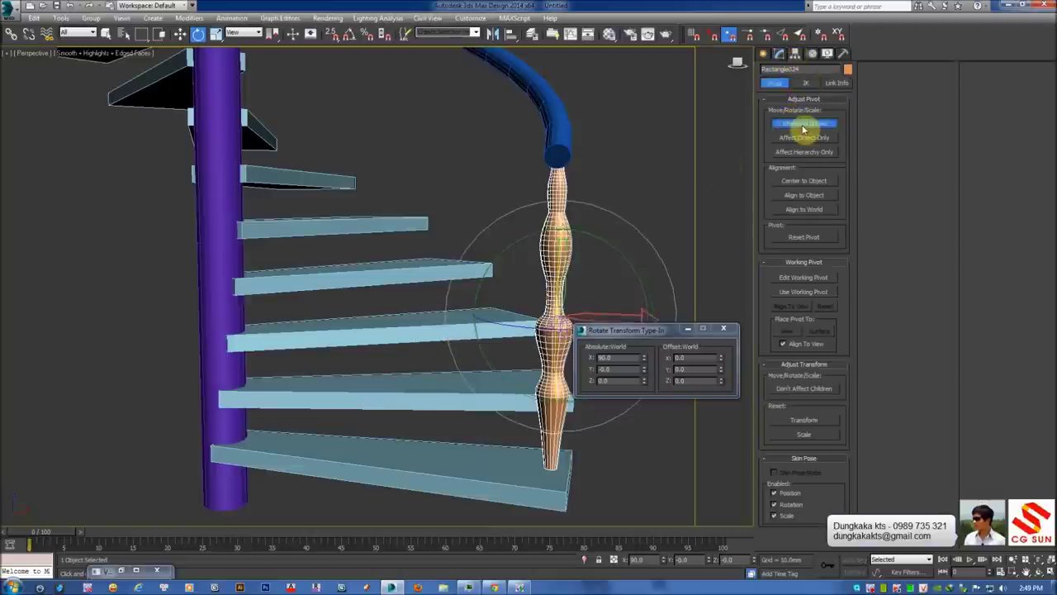
left_click_drag(643, 328, 824, 428)
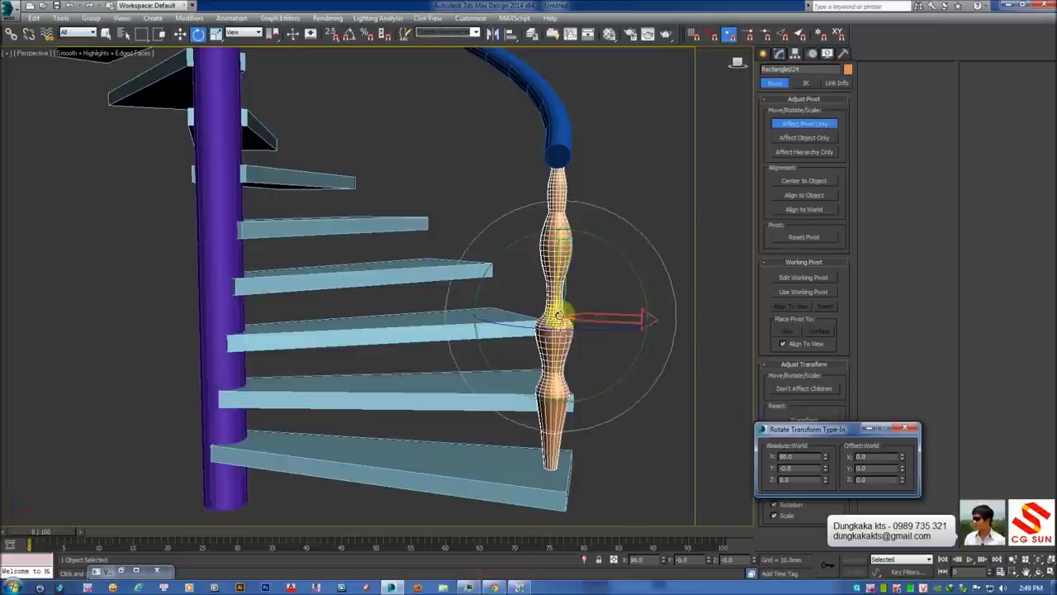
key("alt+a")
left_click(217, 304)
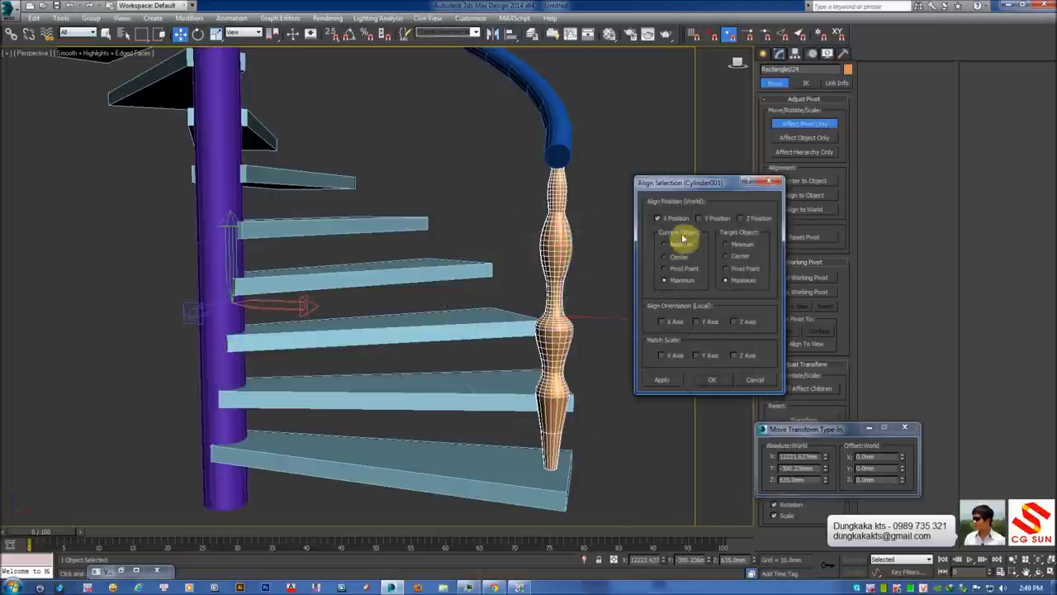
left_click(701, 218)
left_click(677, 256)
left_click(683, 268)
left_click(712, 379)
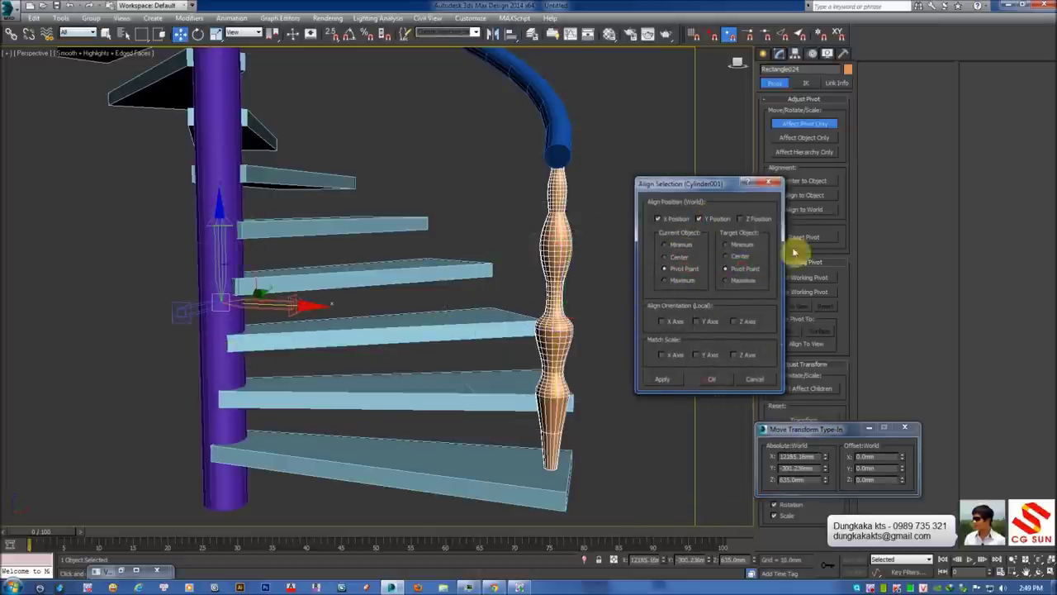
left_click(804, 123)
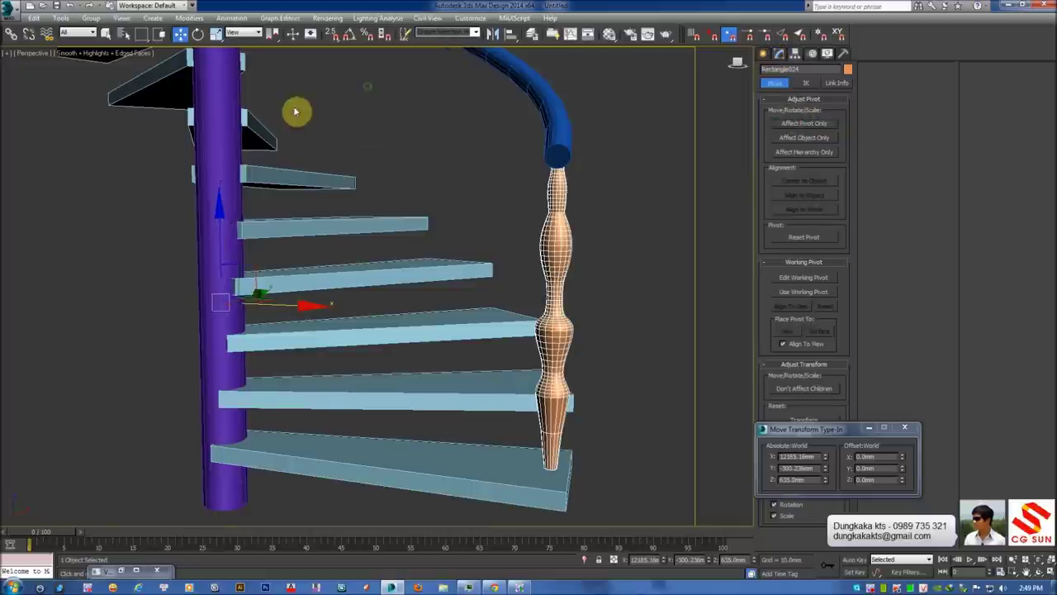
scroll(247, 91, "up", 1)
left_click(62, 17)
Array 19 balusters with total Z rise and 360° Z rotation, then hide edged faces
left_click(75, 207)
left_click_drag(593, 197, 896, 169)
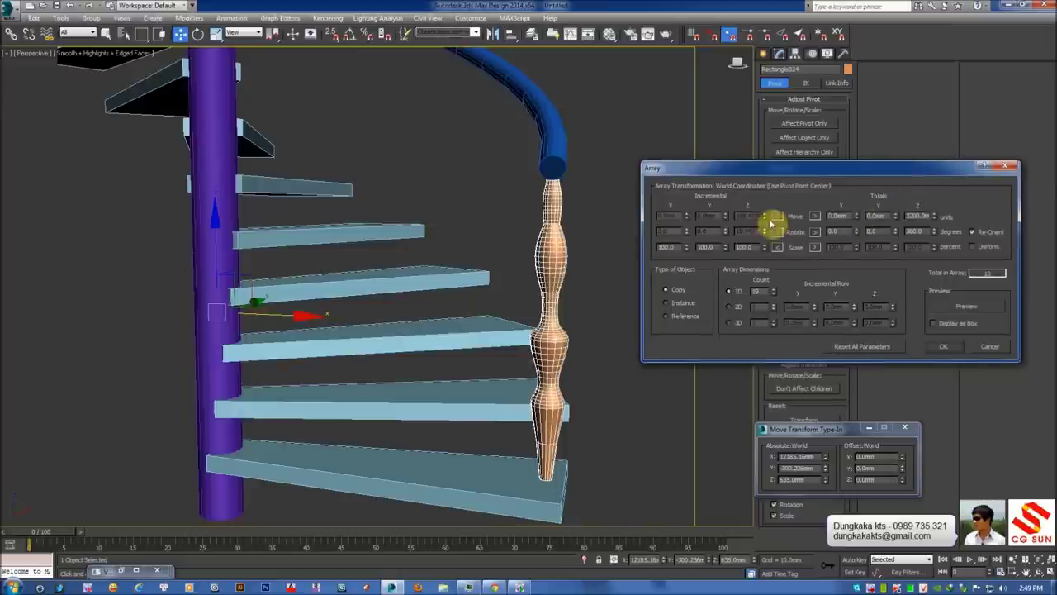
left_click(939, 349)
mouse_move(569, 218)
middle_mouse_down("alt")
mouse_move(583, 300)
mouse_move(534, 266)
mouse_move(553, 323)
mouse_move(465, 231)
mouse_move(455, 253)
mouse_move(413, 281)
mouse_move(538, 302)
mouse_move(482, 275)
mouse_move(620, 176)
mouse_move(448, 243)
mouse_move(492, 232)
mouse_move(448, 236)
mouse_move(405, 289)
mouse_move(431, 268)
mouse_move(481, 257)
mouse_move(460, 238)
mouse_move(468, 266)
middle_mouse_up("alt")
scroll(427, 274, "down", 3)
scroll(481, 273, "down", 2)
left_click(611, 180)
key("F4")
Render the staircase in V-Ray and maximize the frame buffer window
key("shift+q")
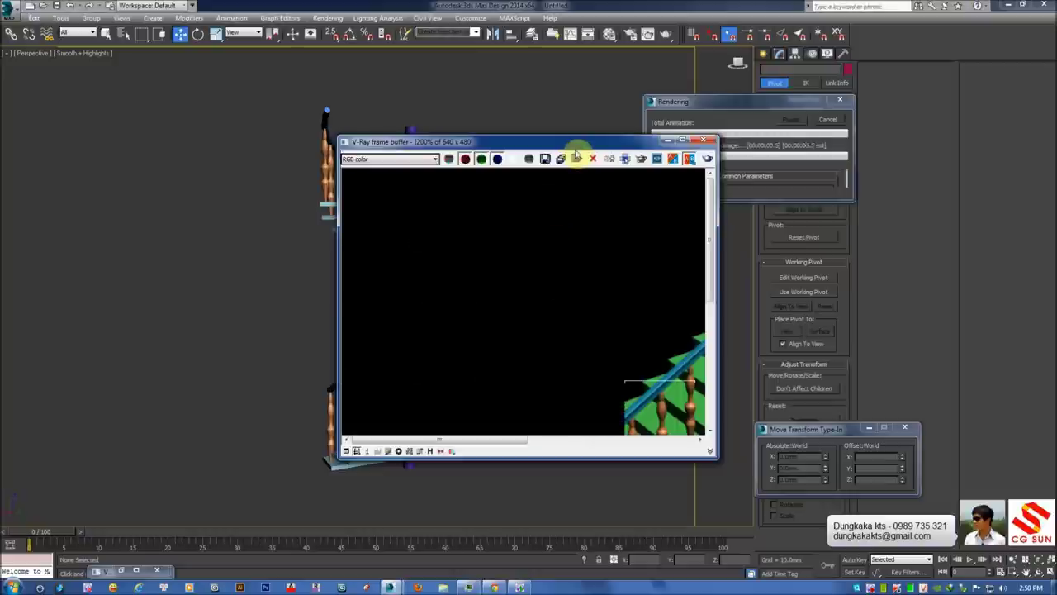
scroll(545, 231, "down", 2)
scroll(562, 318, "up", 1)
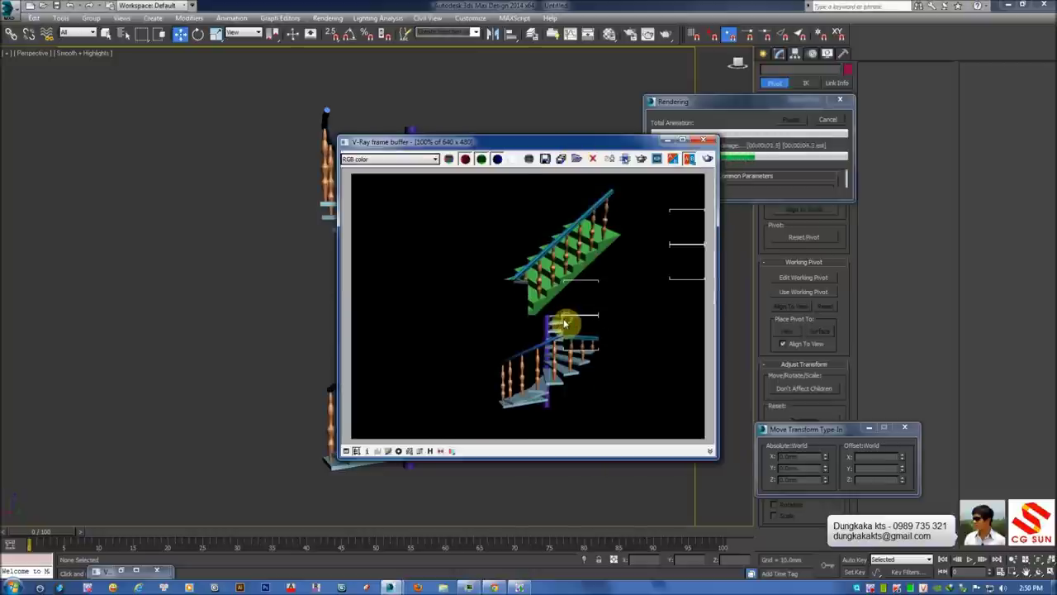
left_click(682, 139)
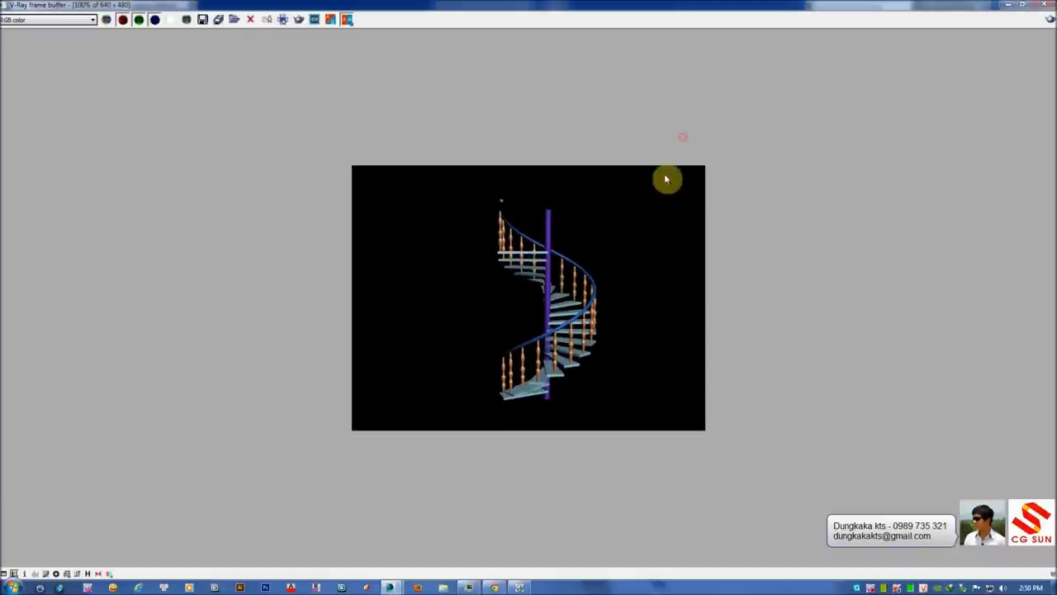
scroll(597, 293, "up", 1)
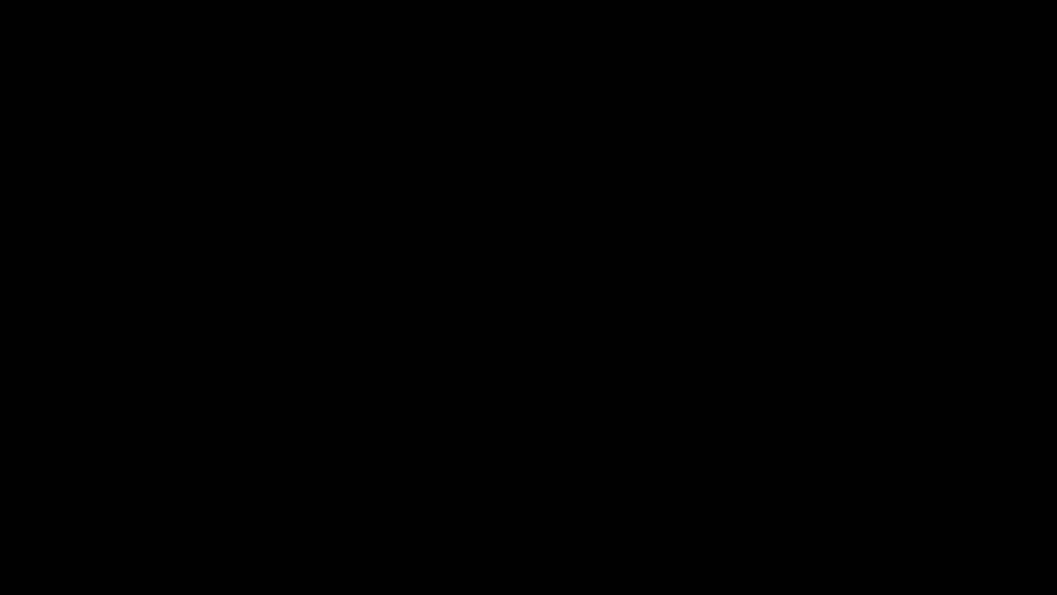